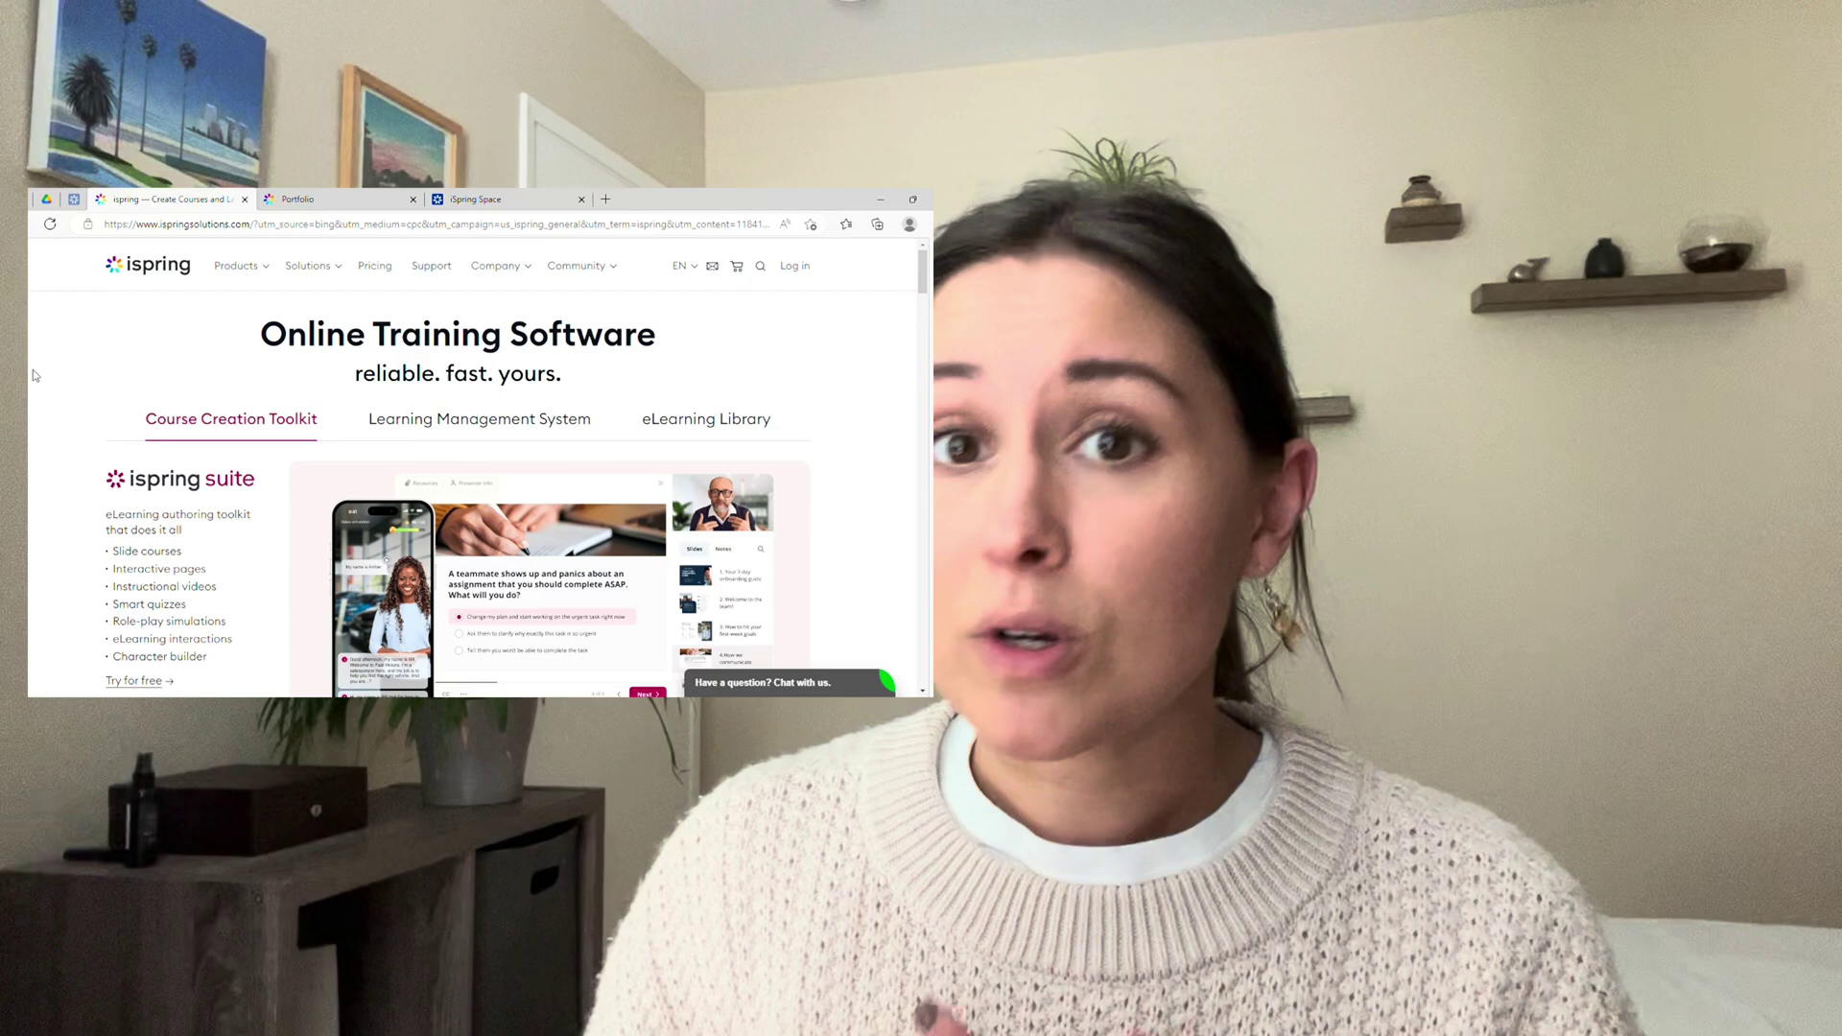
Step: Display the iSpring Learn LMS overview on the iSpring Solutions homepage and scroll down
click(425, 430)
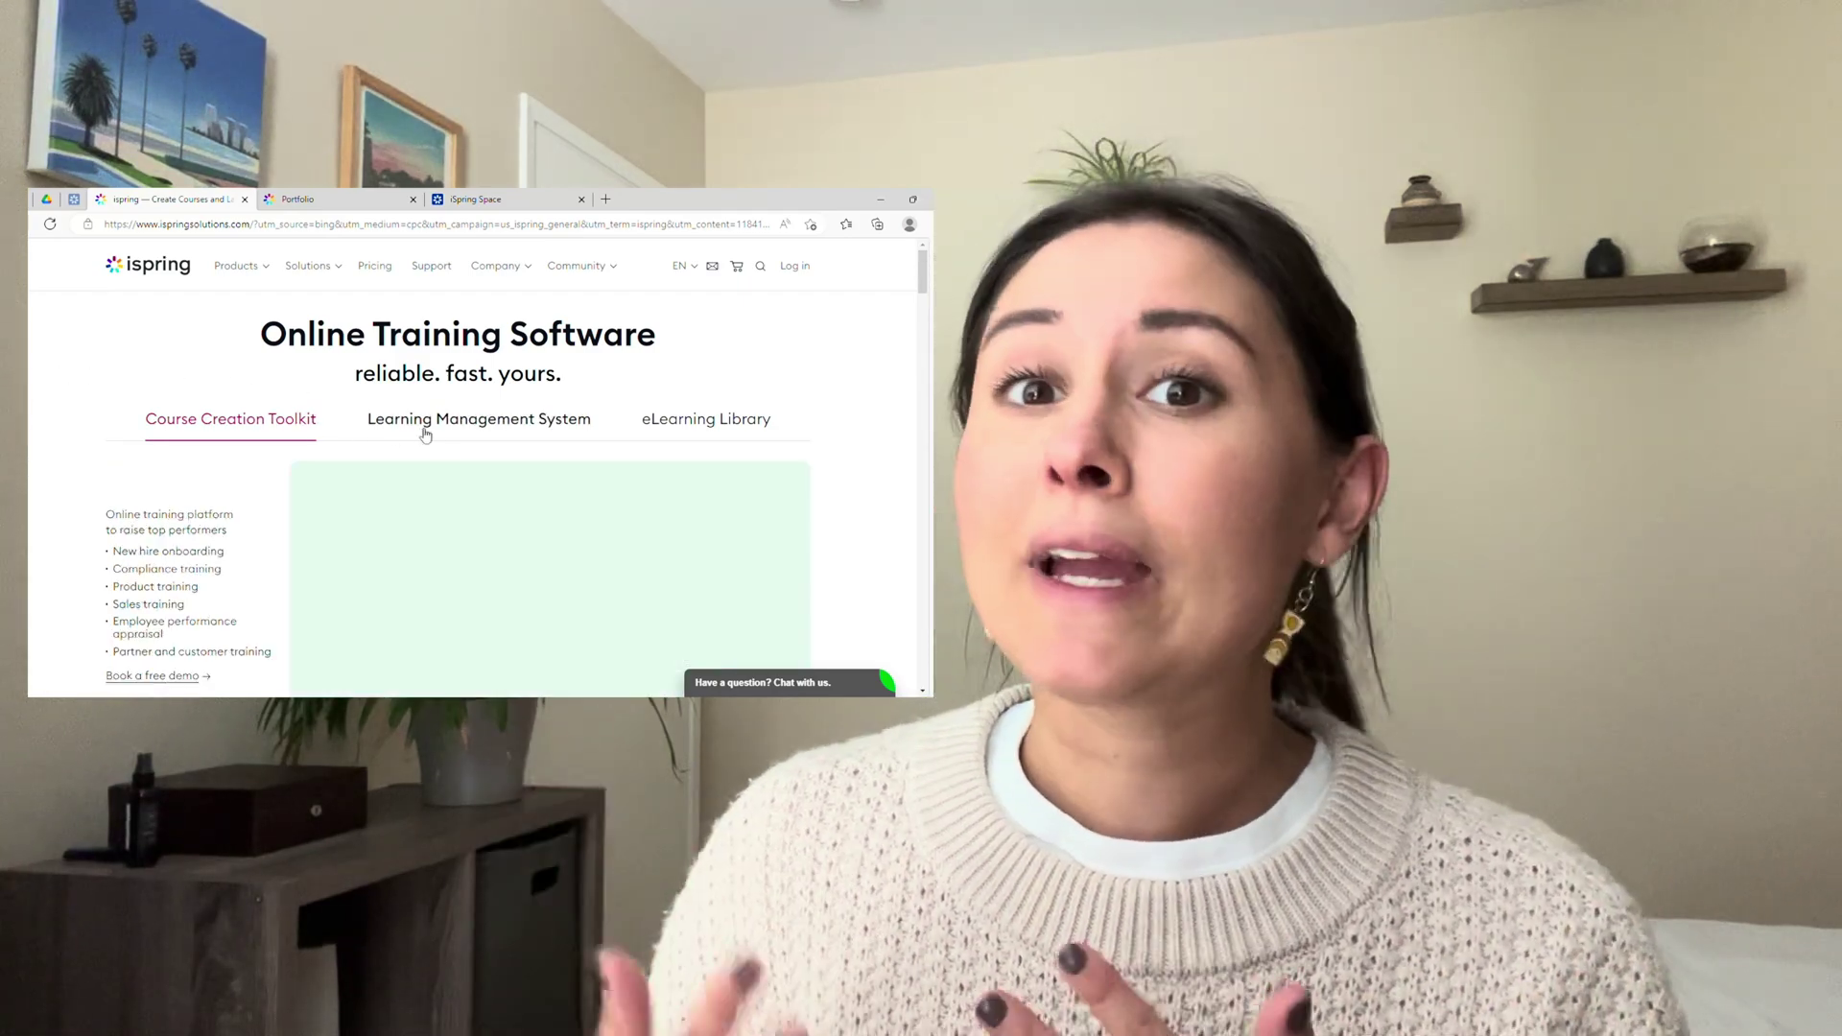
scroll(425, 435, down, 1)
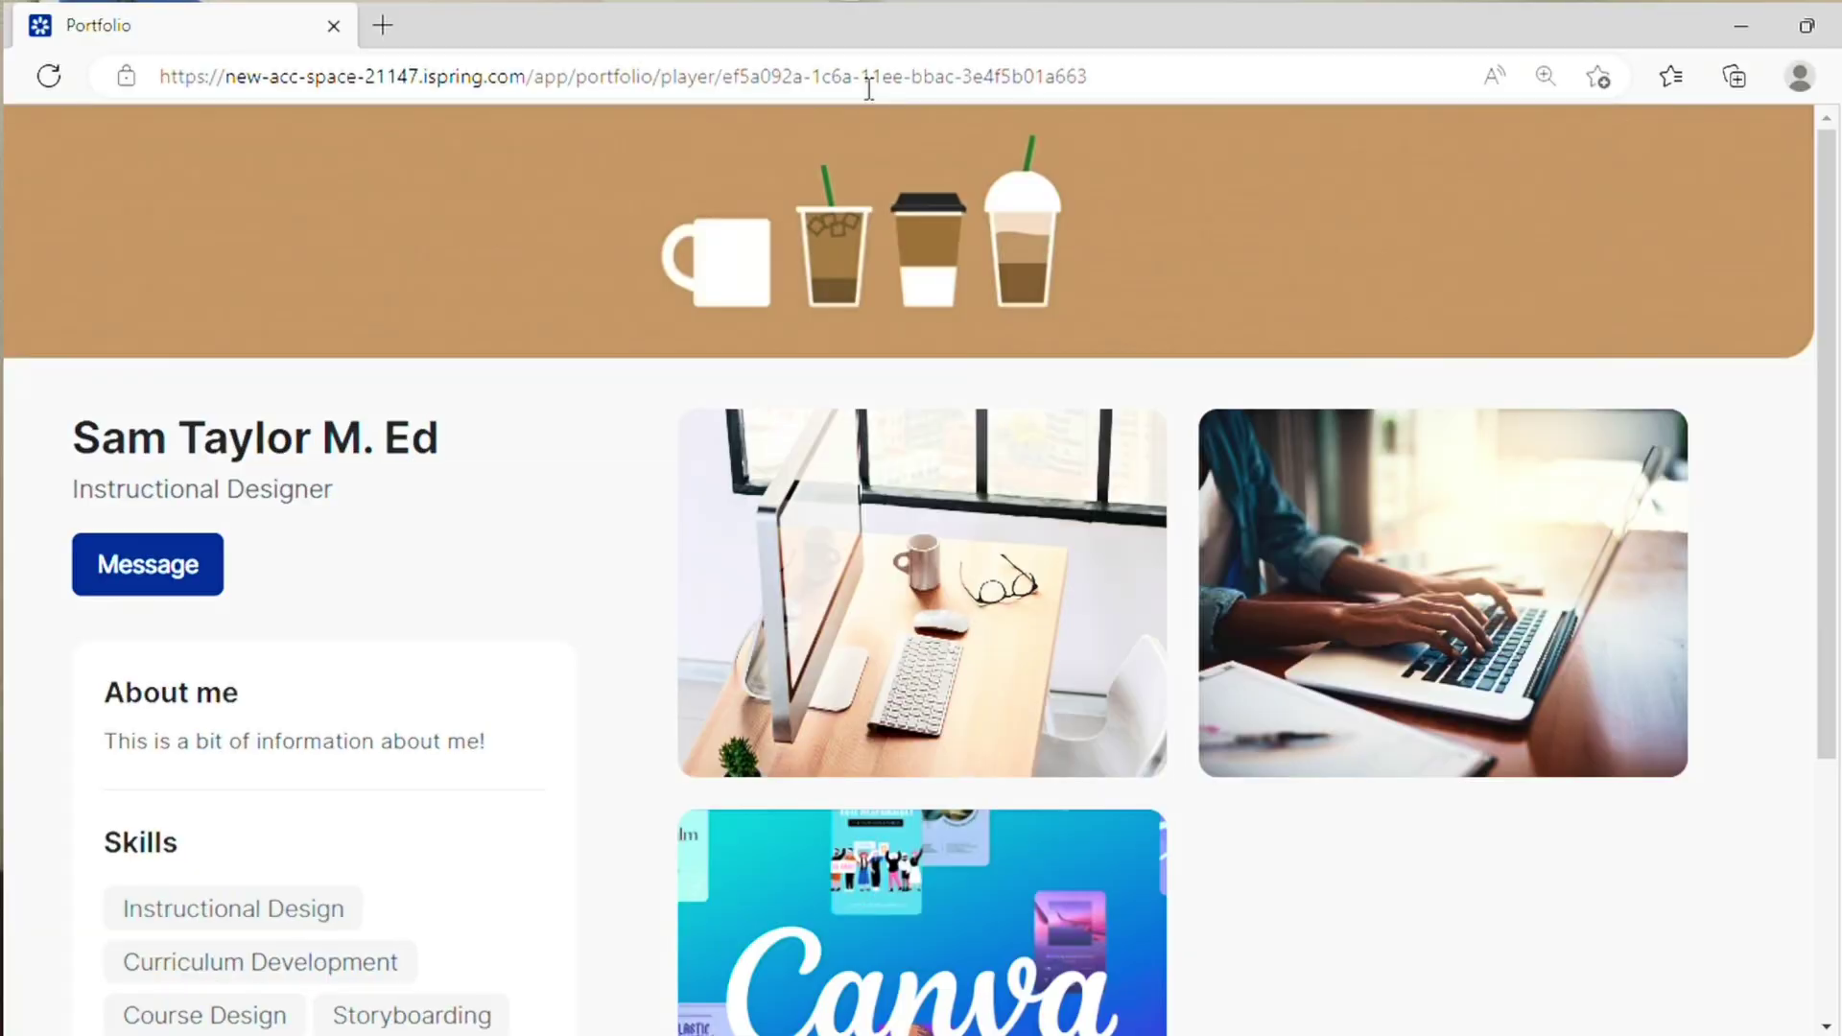
Step: Scroll through the example portfolio's project cards
scroll(617, 677, down, 2)
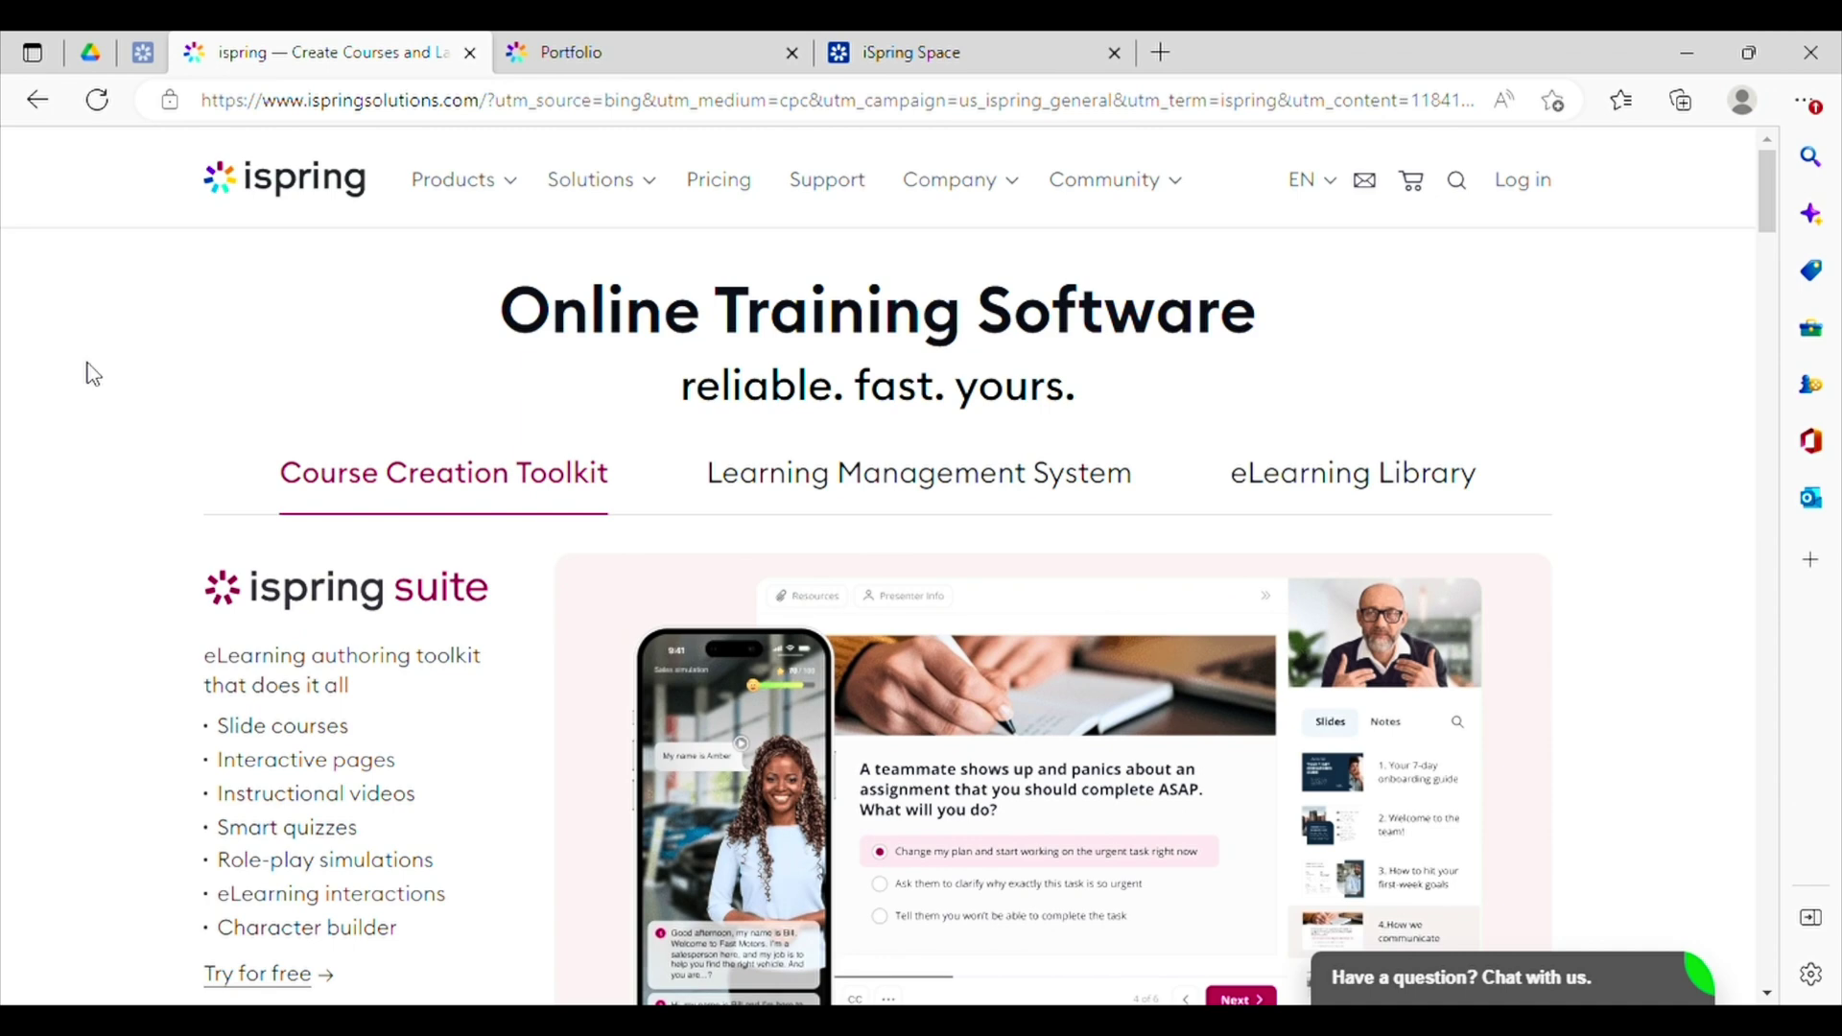
Step: Scroll the homepage, view the Learning Management System overview, then go to iSpring Space's Sample Materials
scroll(93, 374, down, 2)
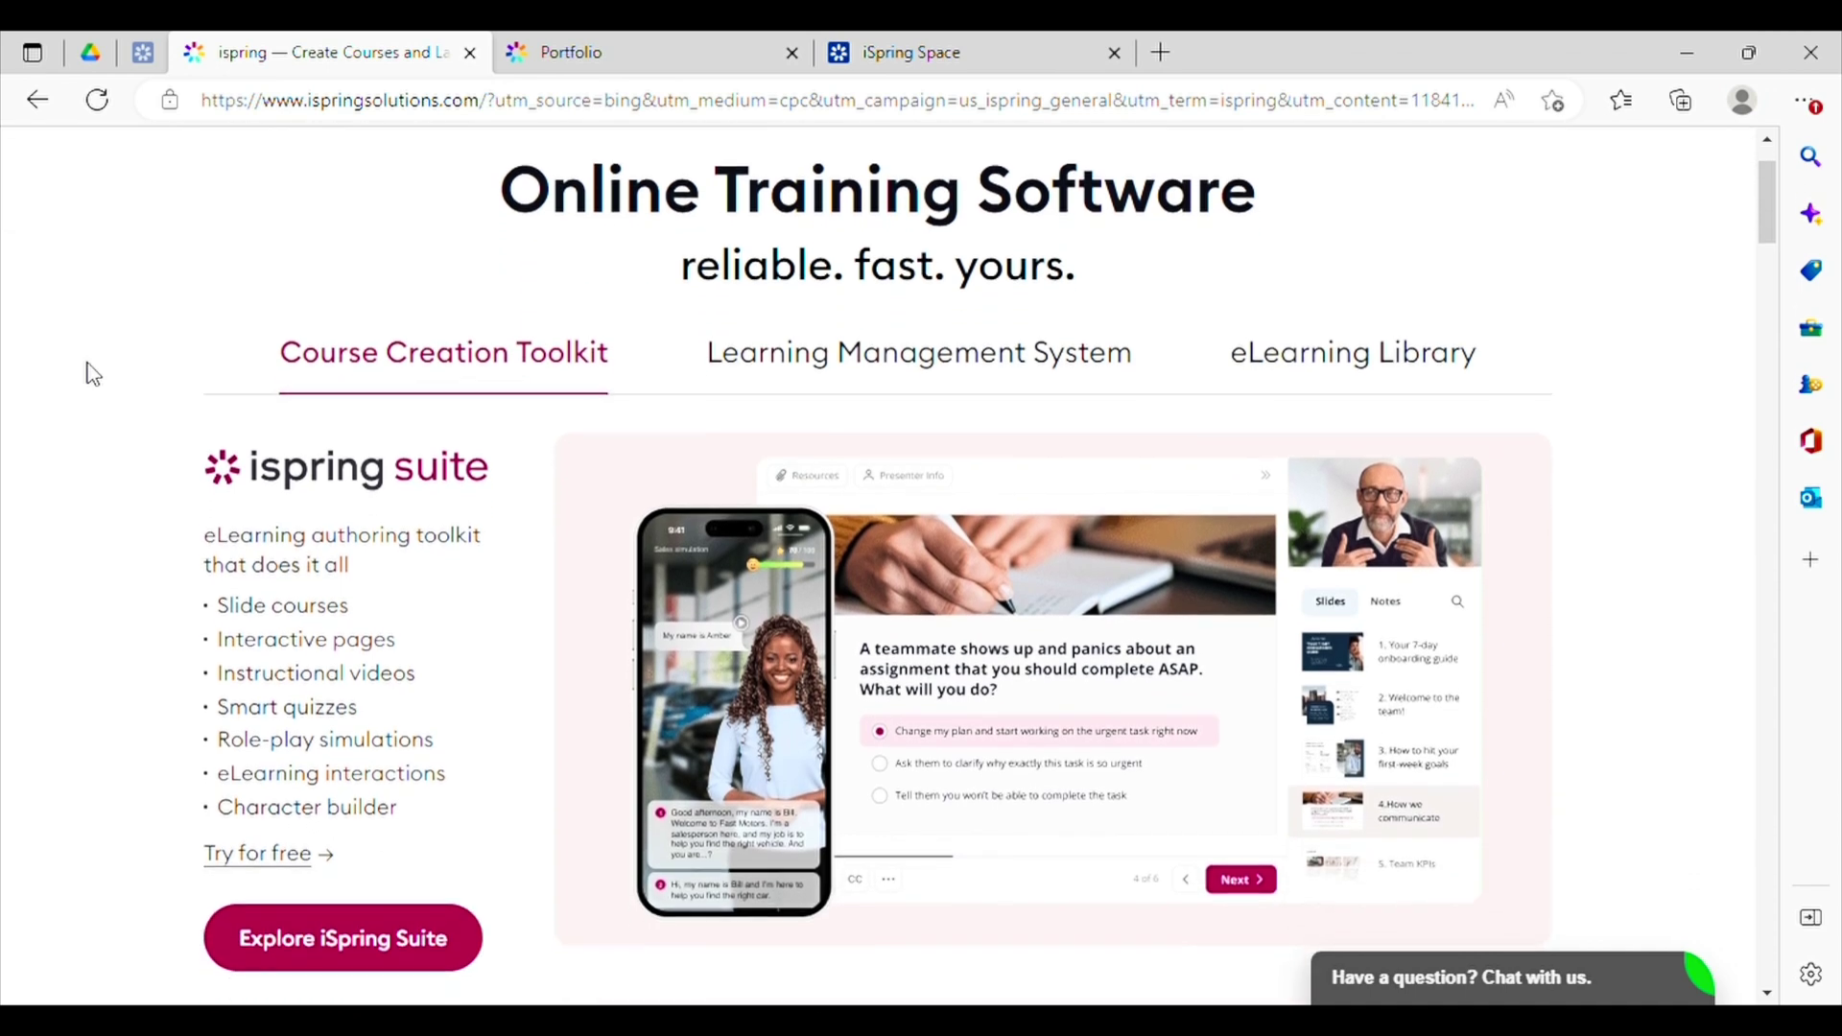
scroll(93, 374, down, 1)
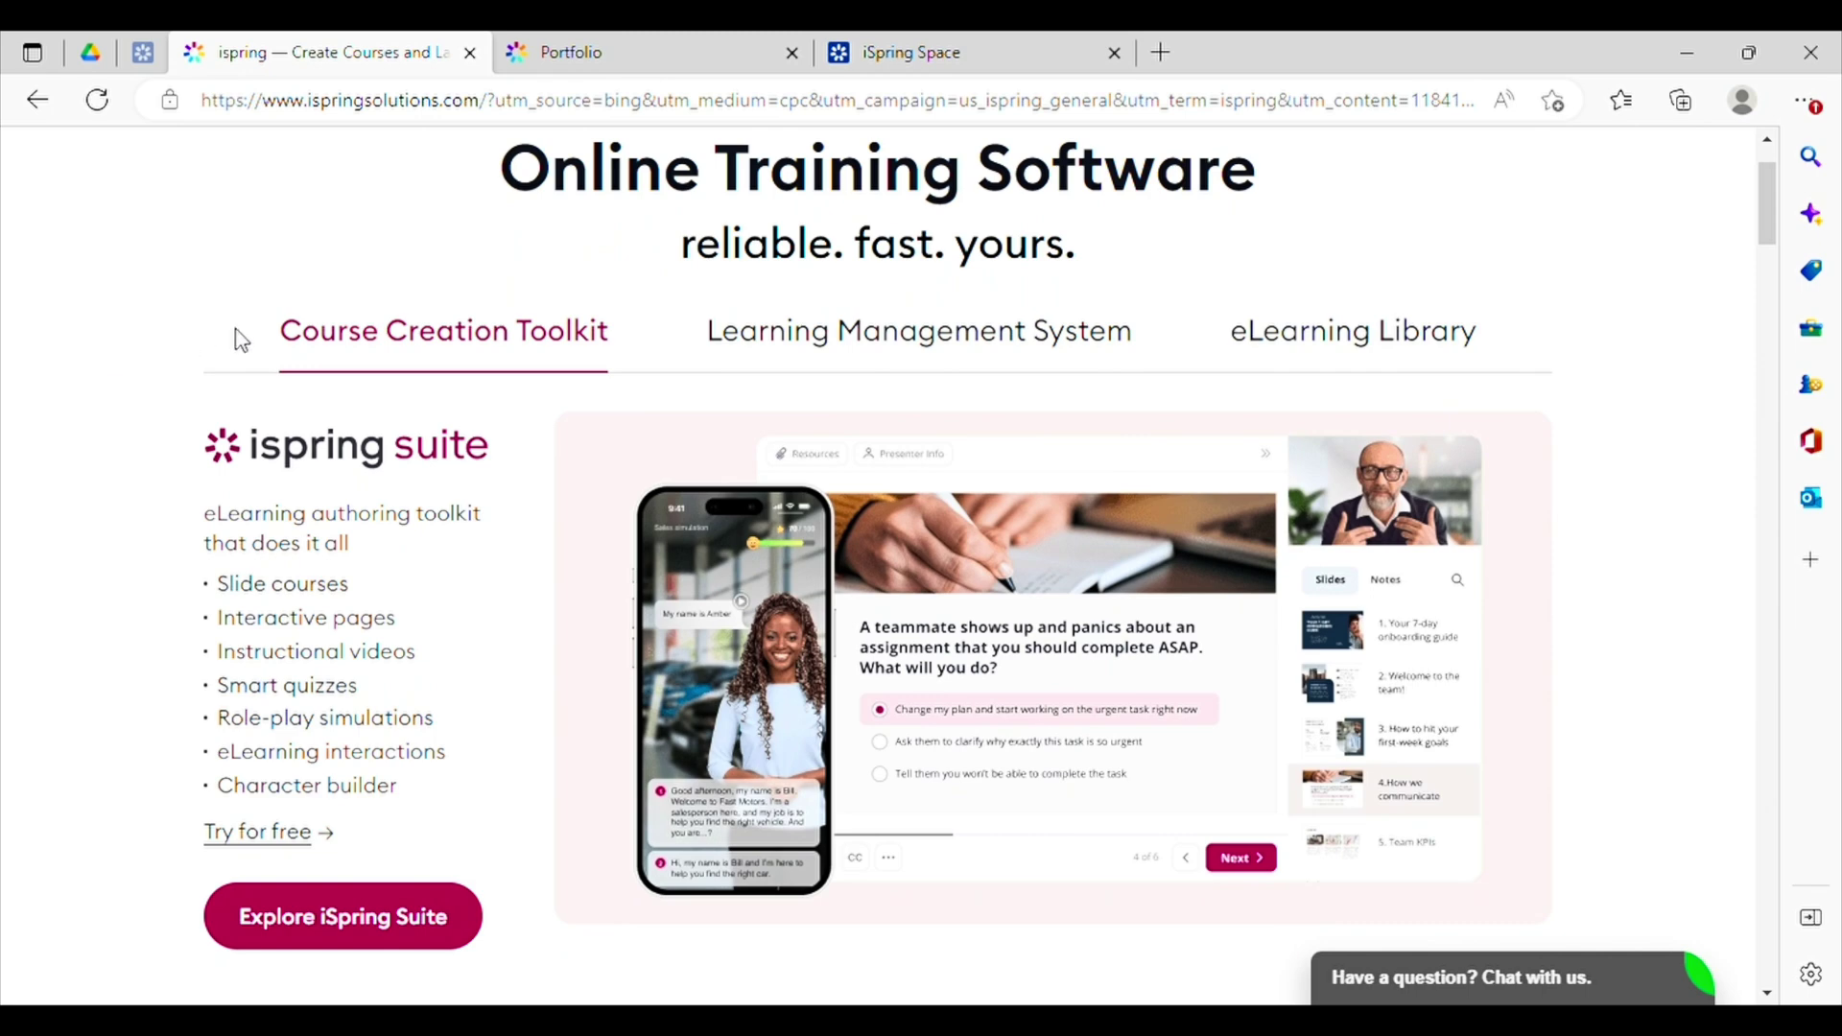
click(745, 353)
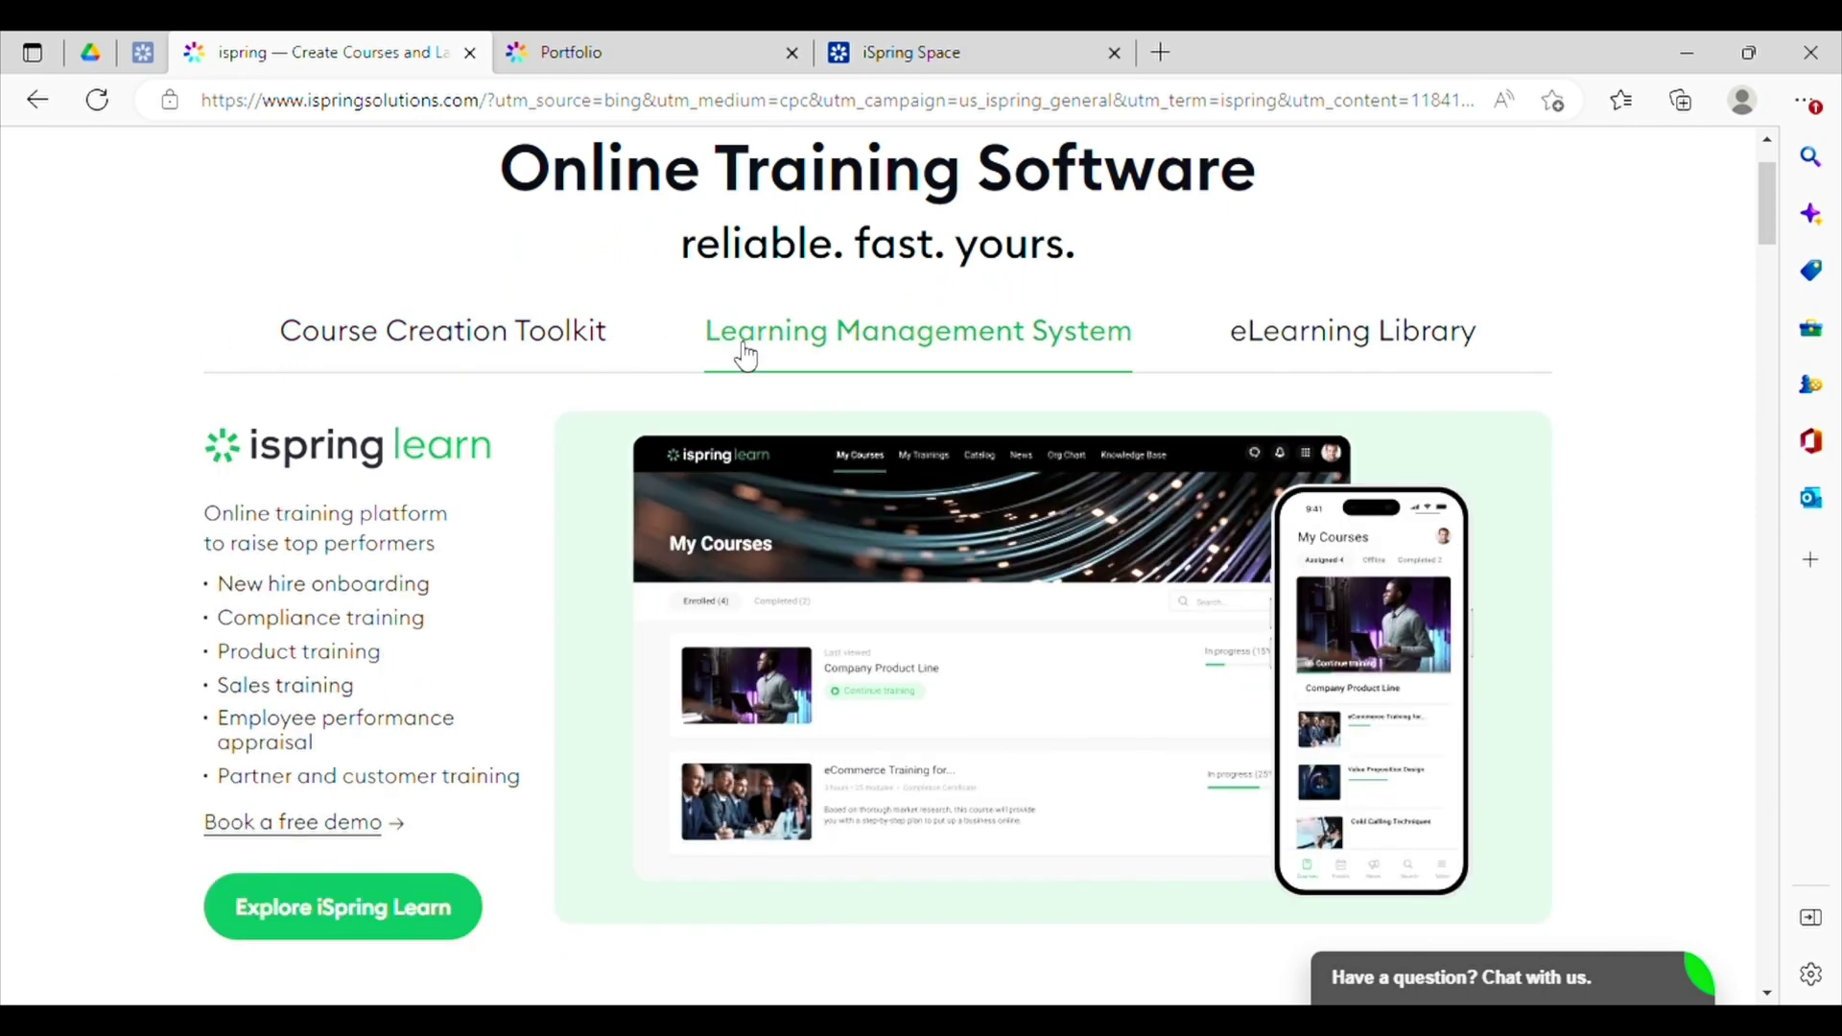
click(911, 52)
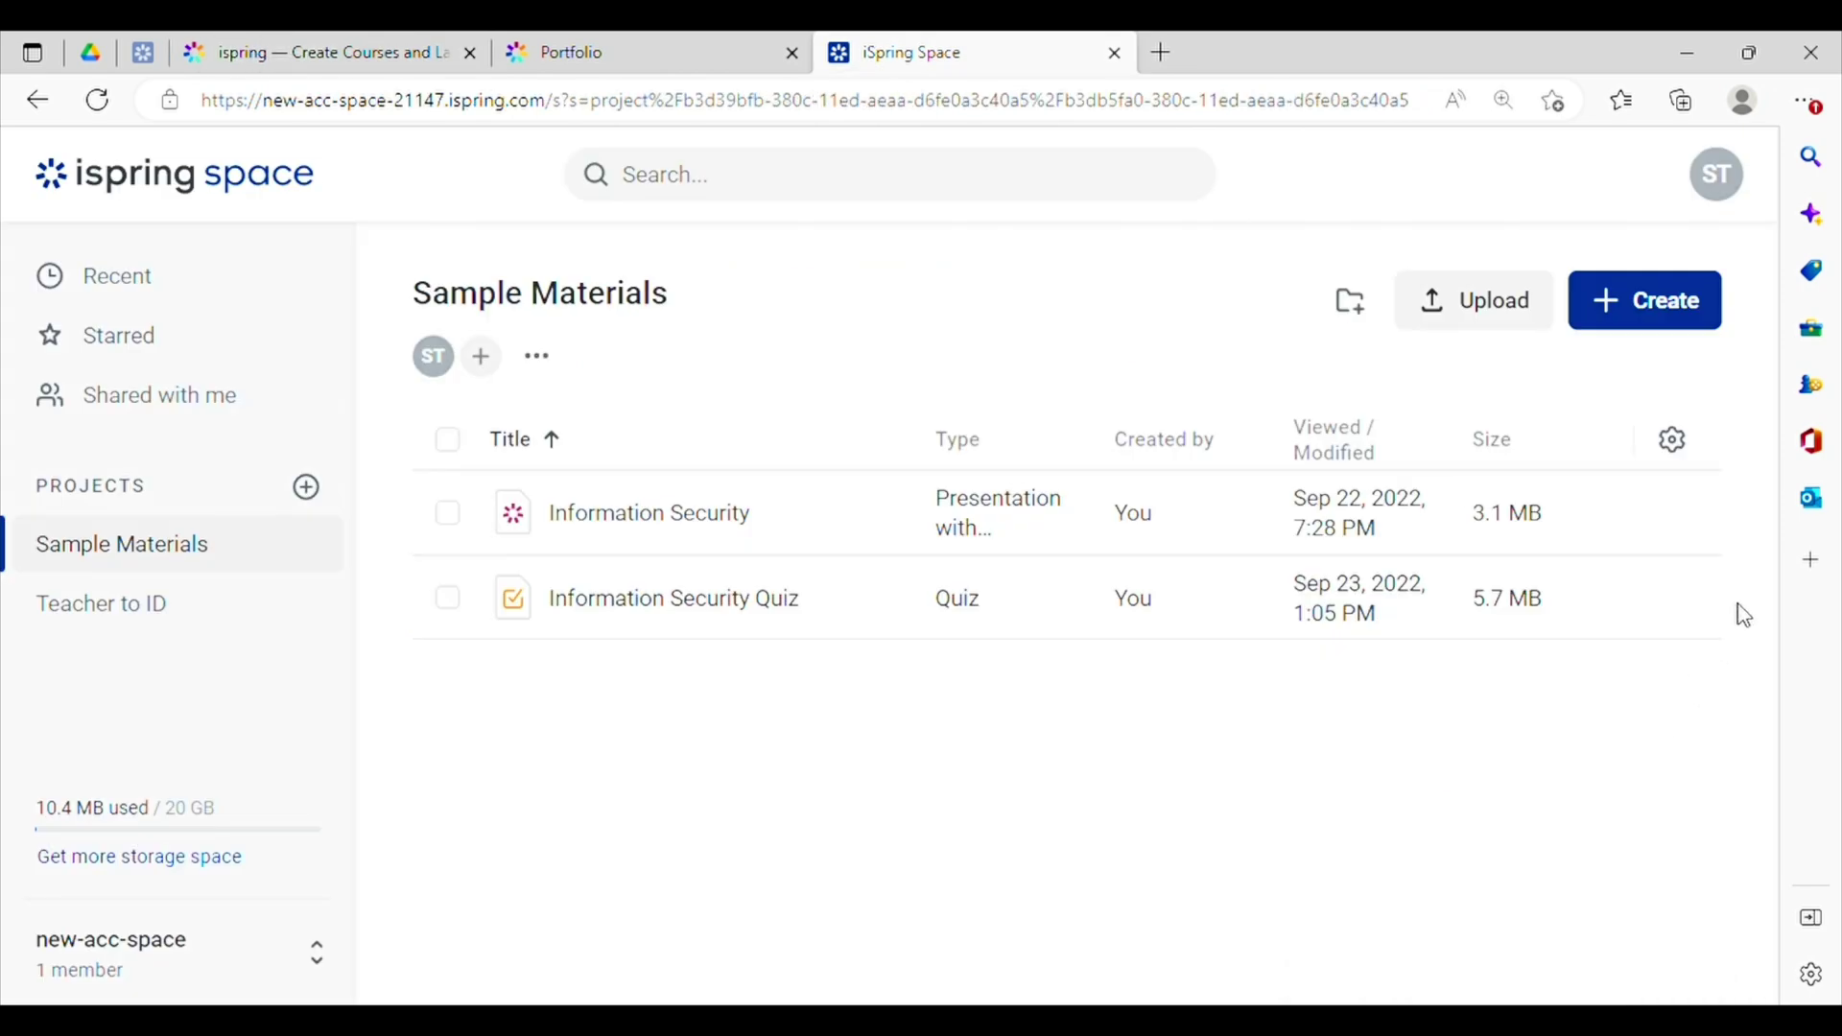
Step: From the account menu, go to My Portfolio and bring up the Edit profile dialog
click(1728, 210)
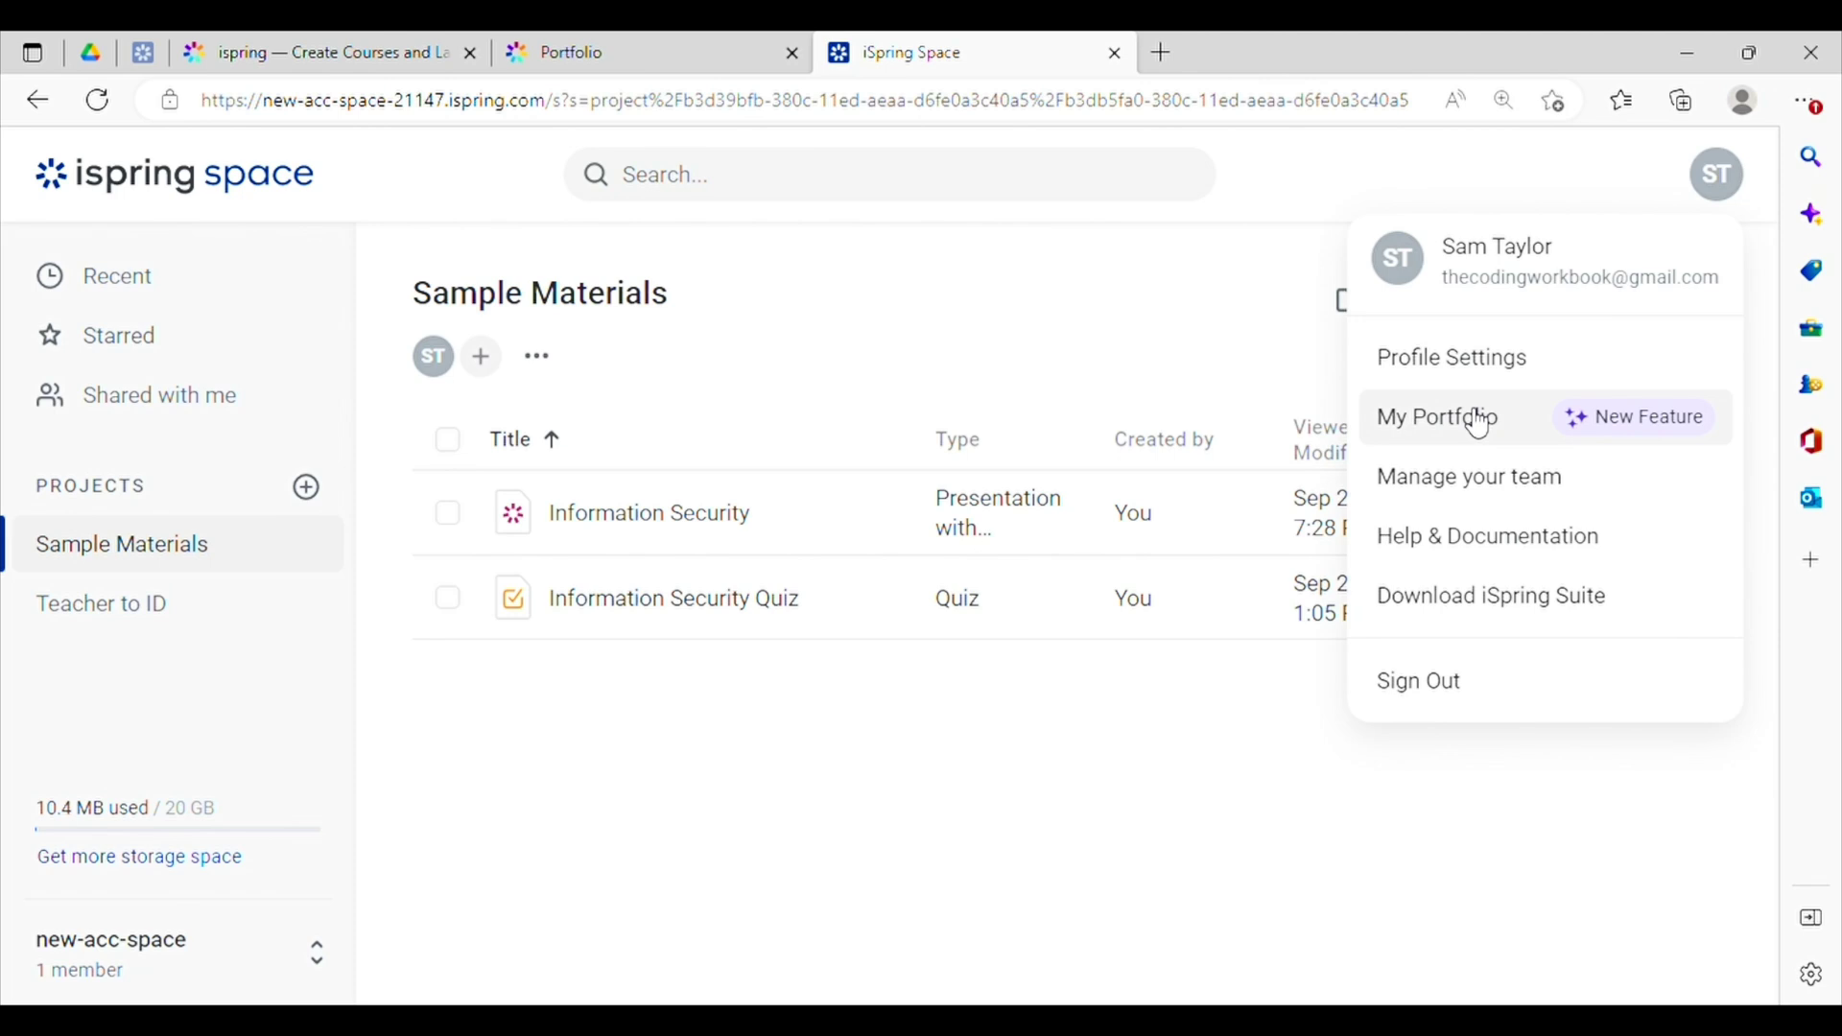
click(1541, 432)
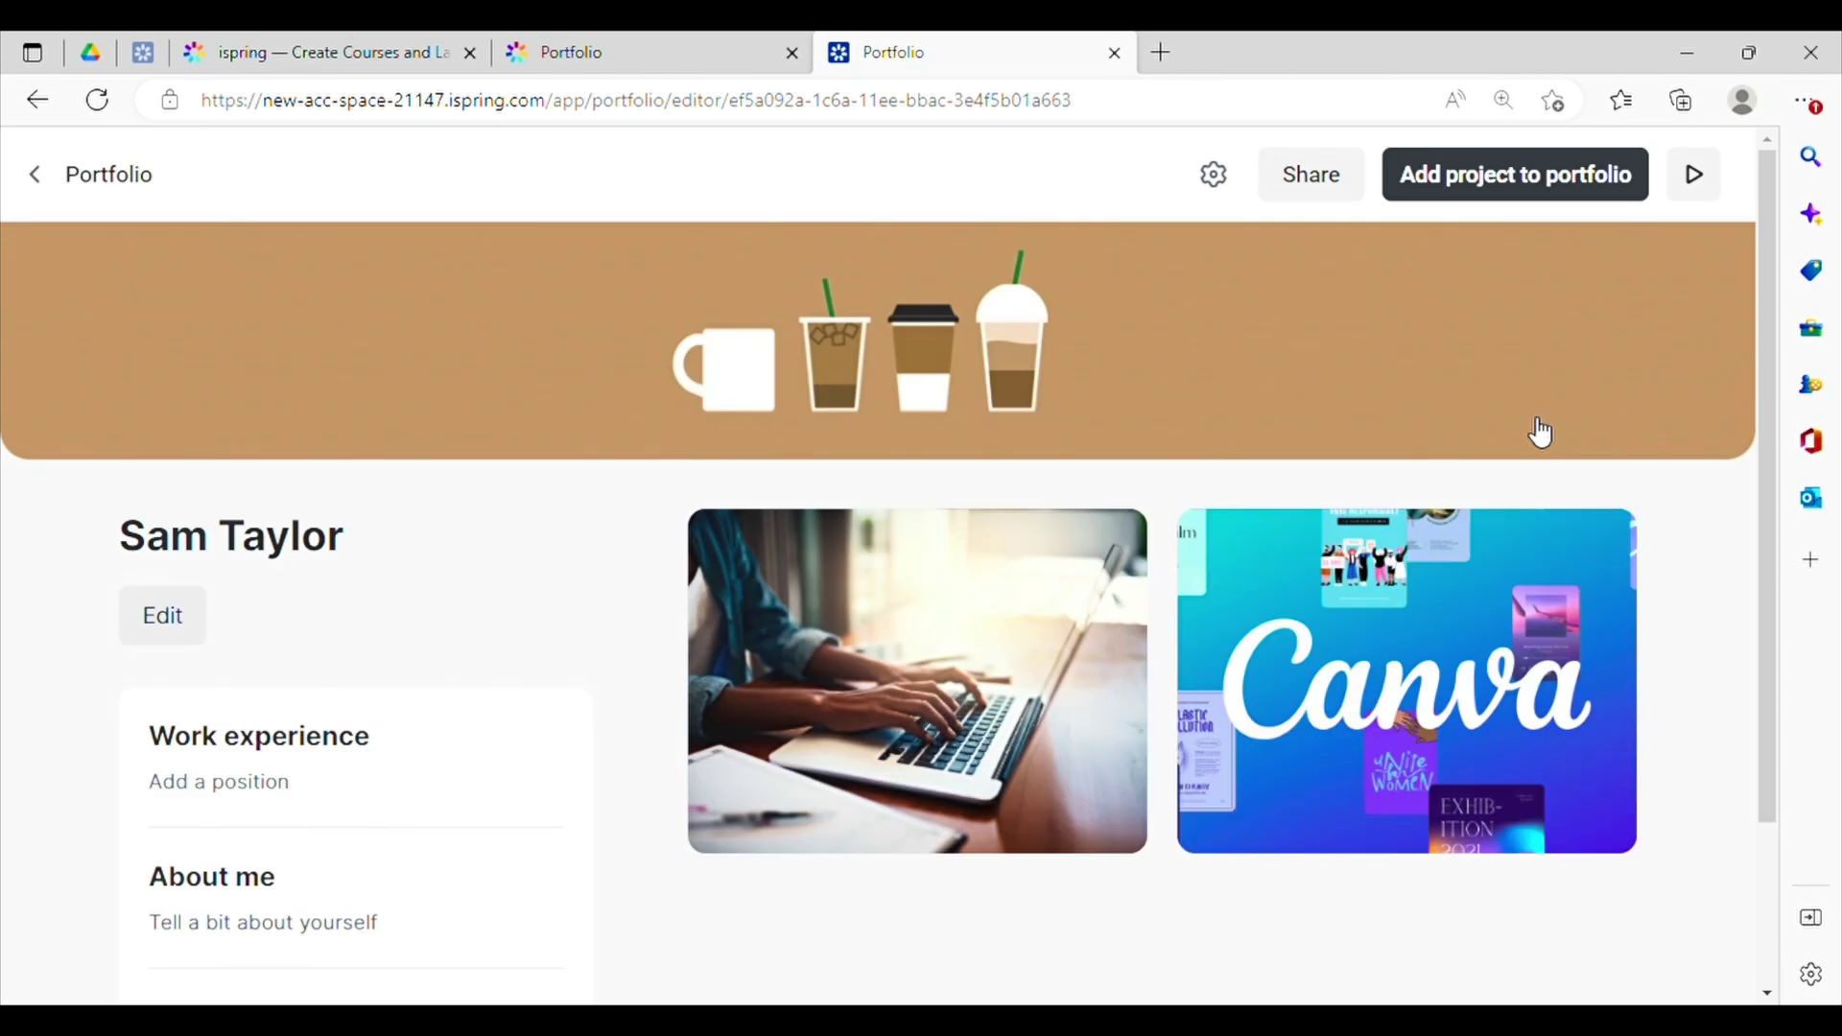
mouse_move(892, 637)
mouse_move(1353, 843)
Step: Fill in the profile's job title and About me details
click(178, 626)
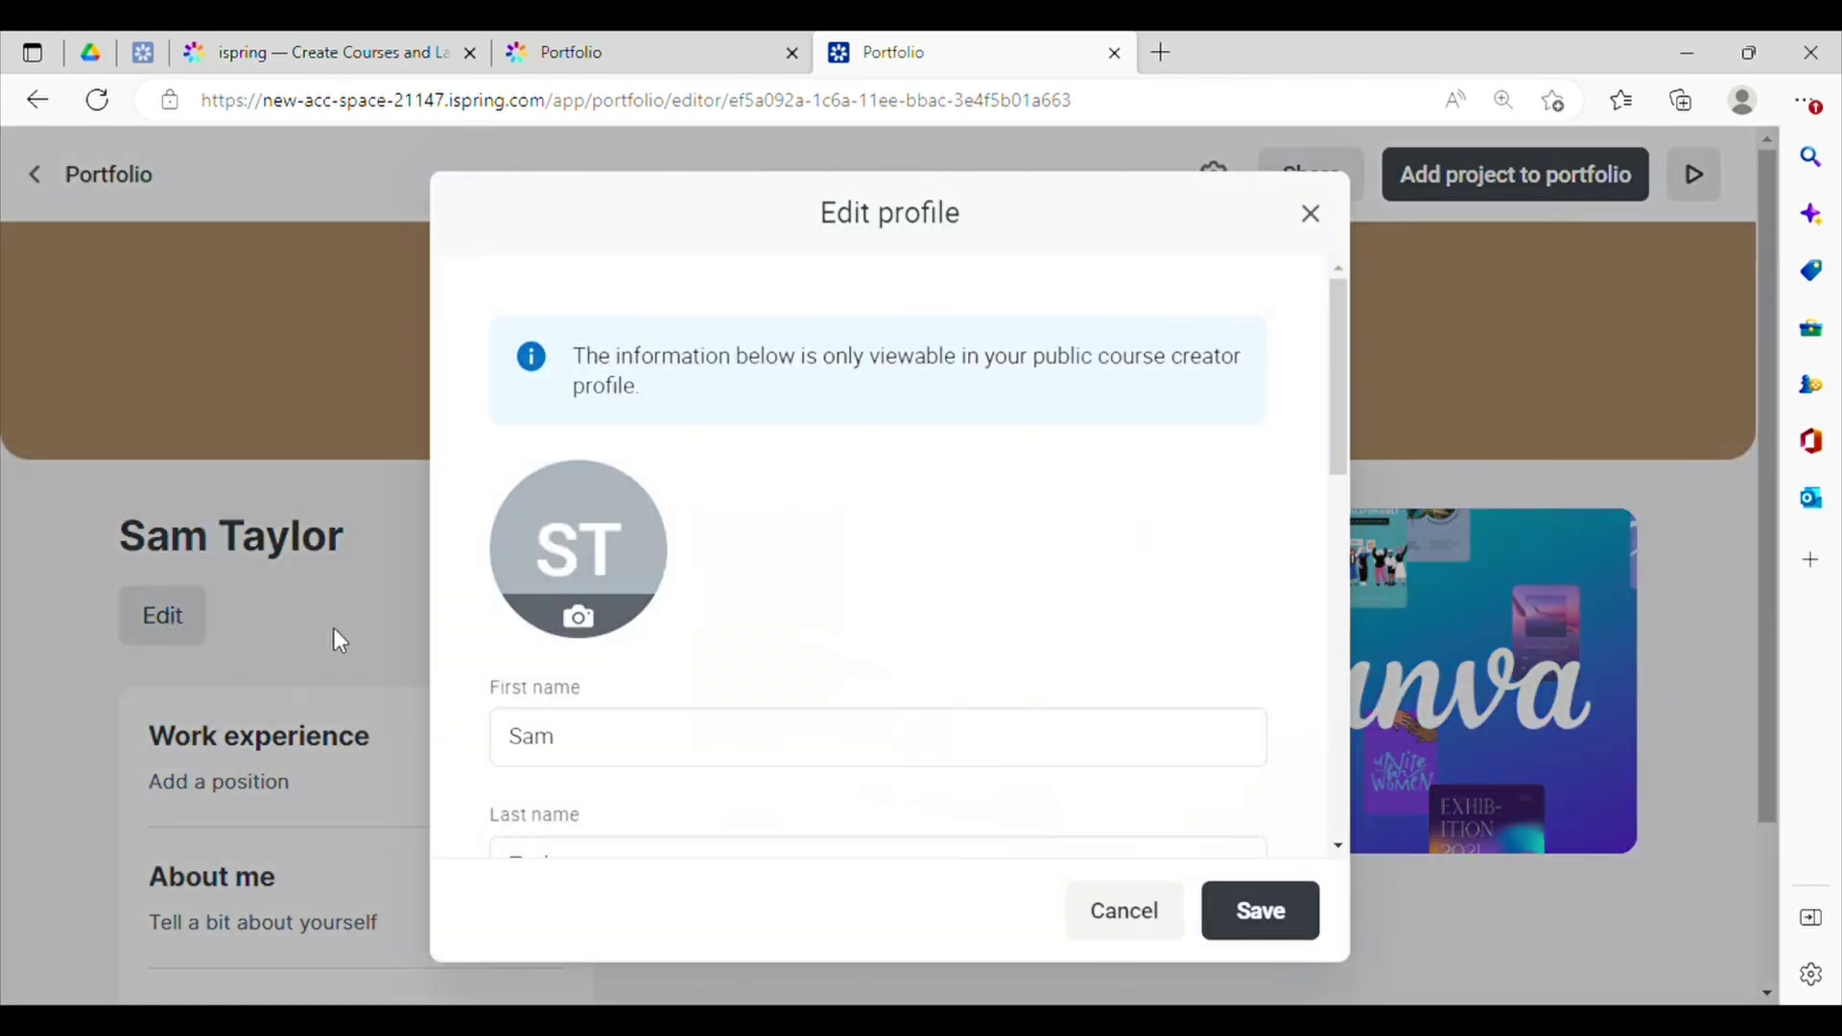
scroll(652, 624, down, 1)
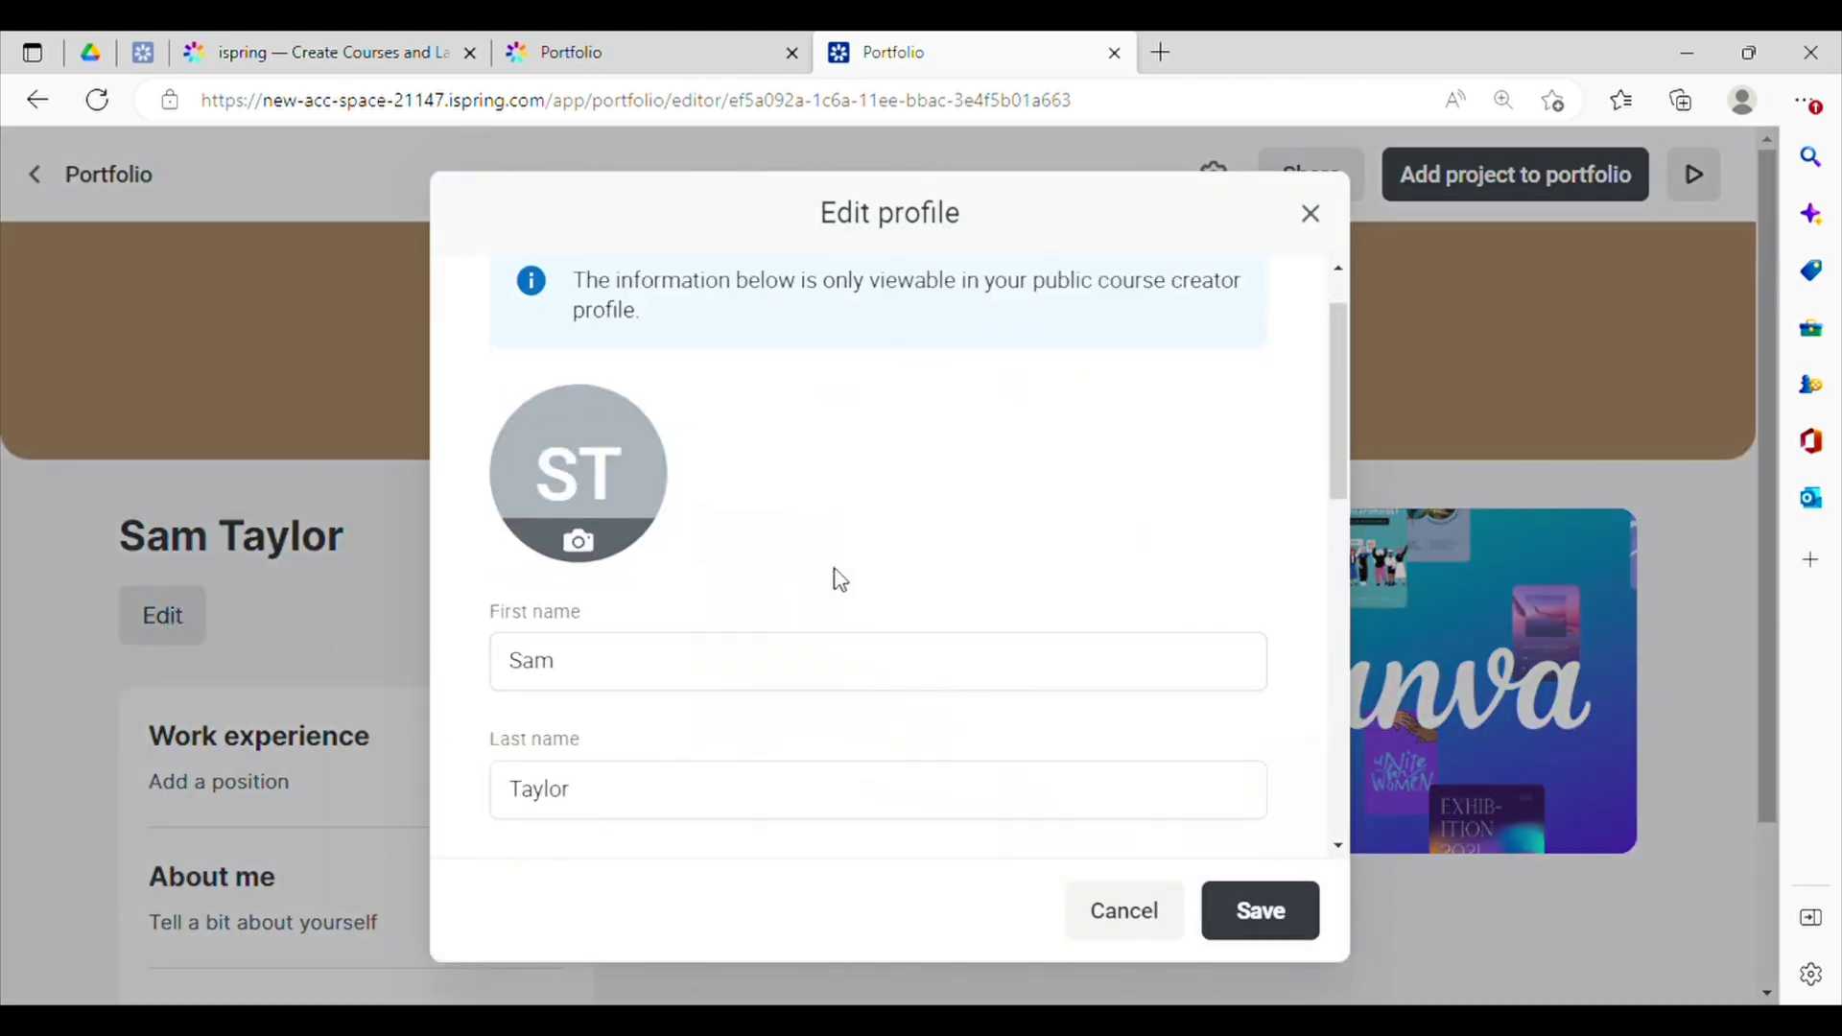
scroll(841, 579, down, 2)
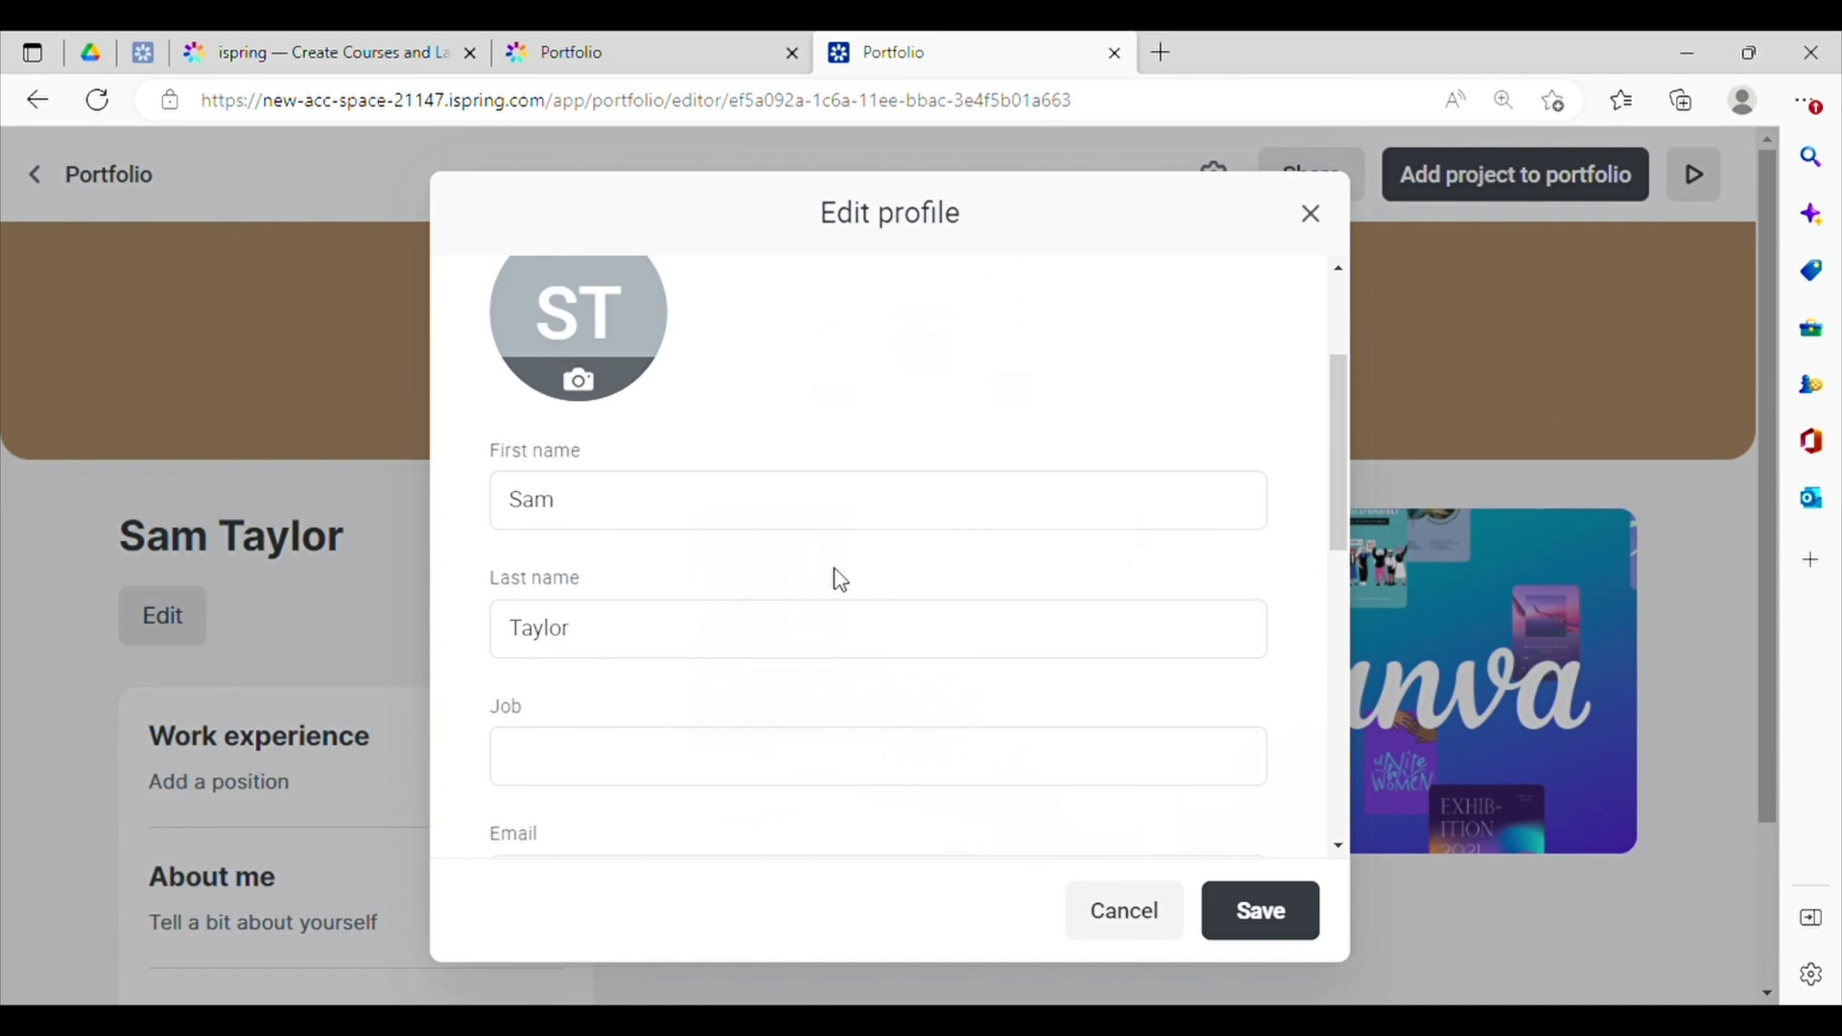
scroll(840, 580, down, 1)
click(698, 658)
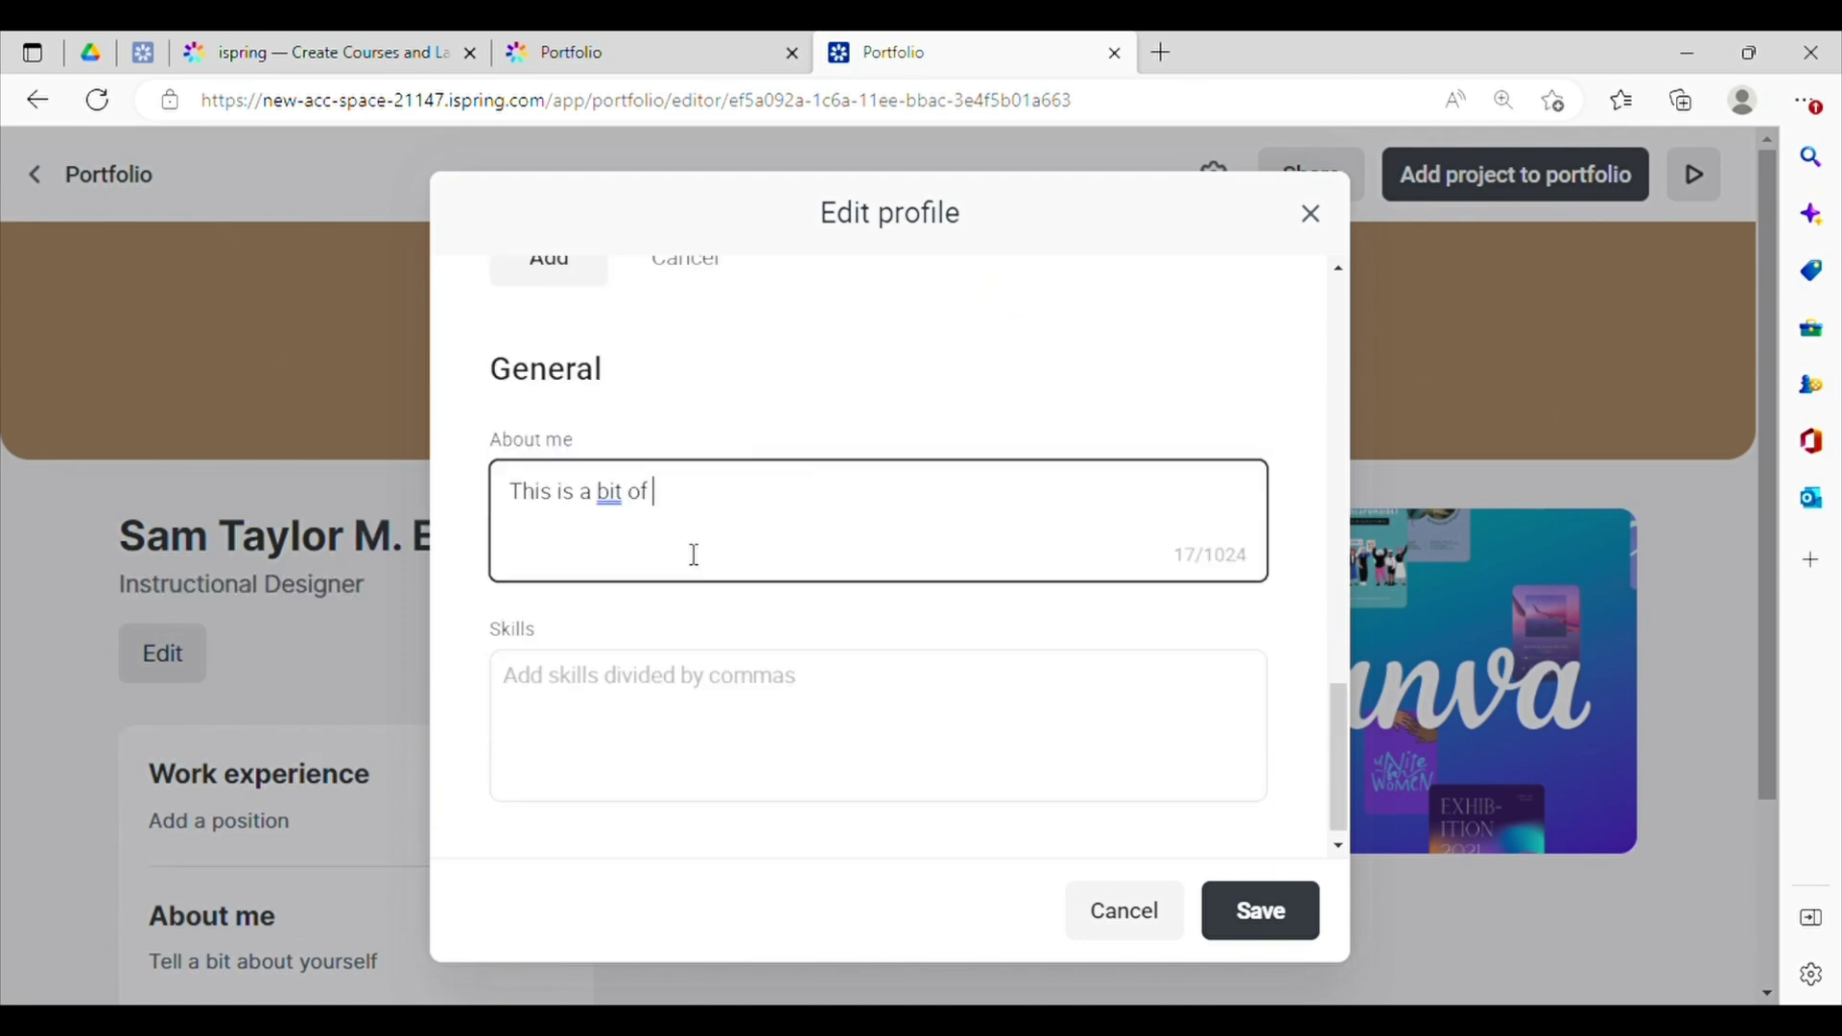
text(information about me!)
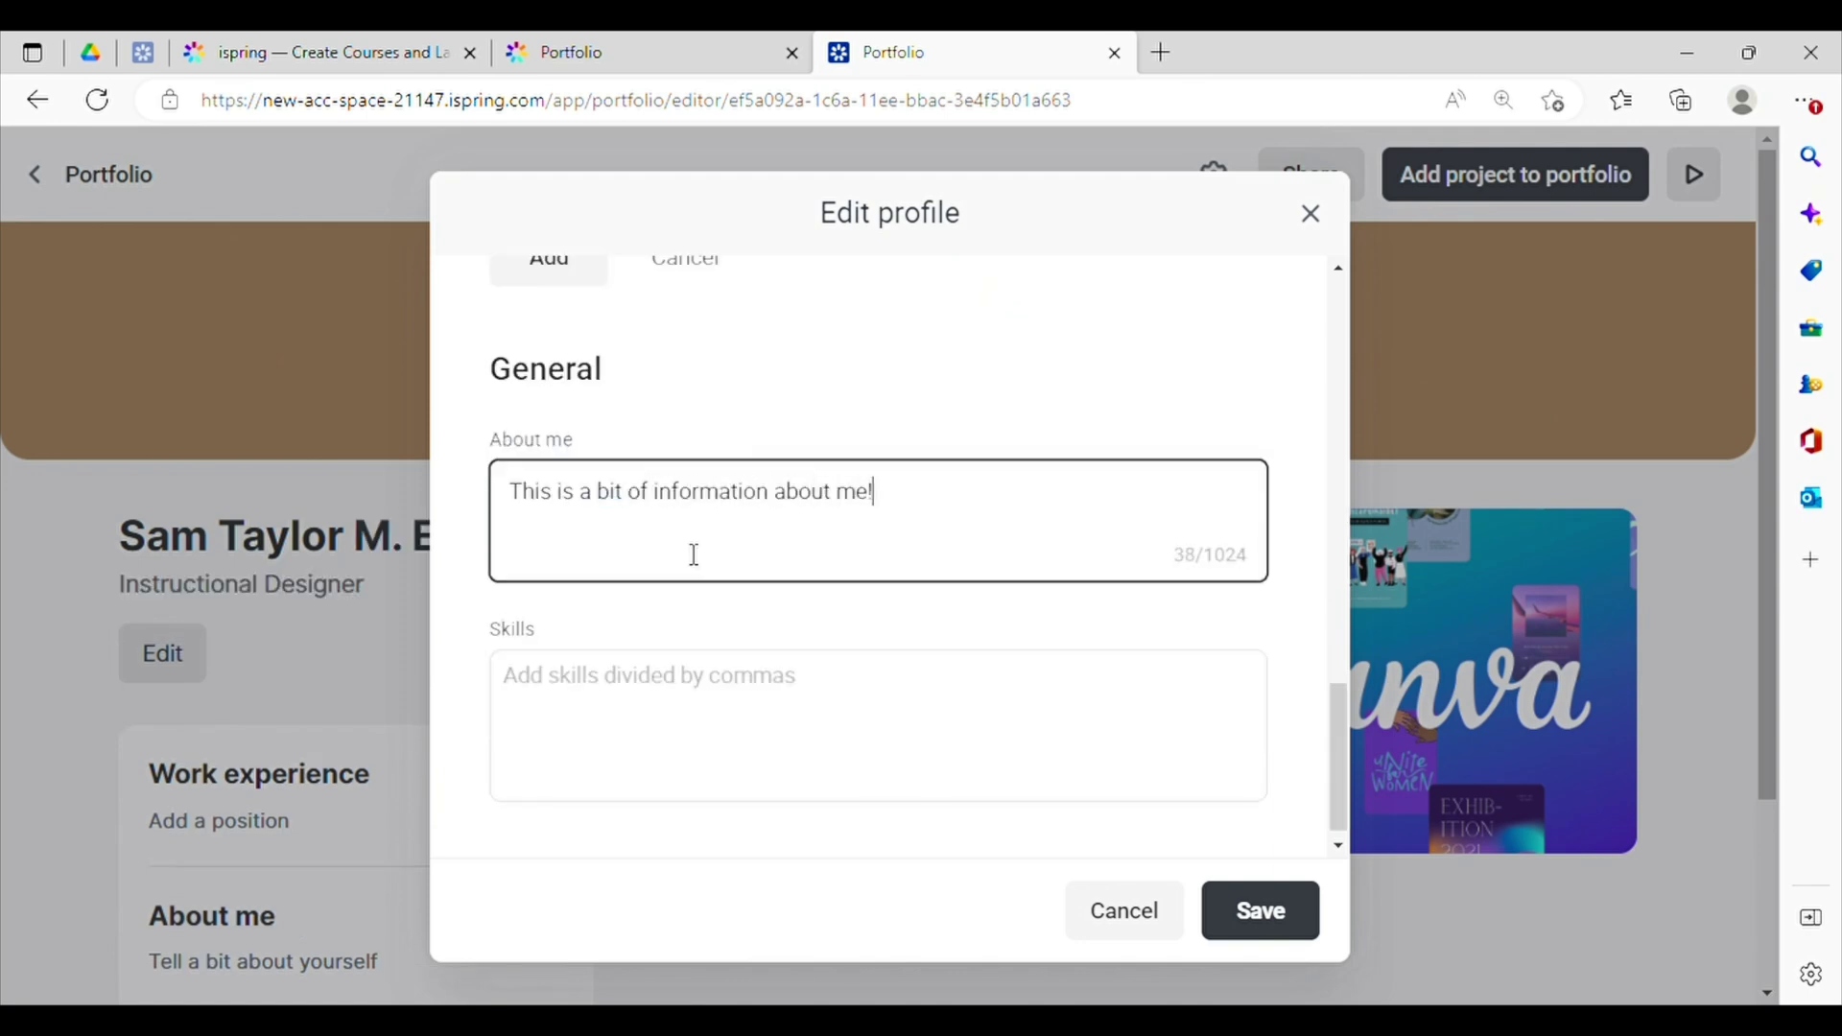
Step: Add skills Instructional Design, Curriculum Development, Course Design, Storyboarding and Technical Writing, then save
scroll(694, 555, down, 1)
click(671, 666)
text(Instructional )
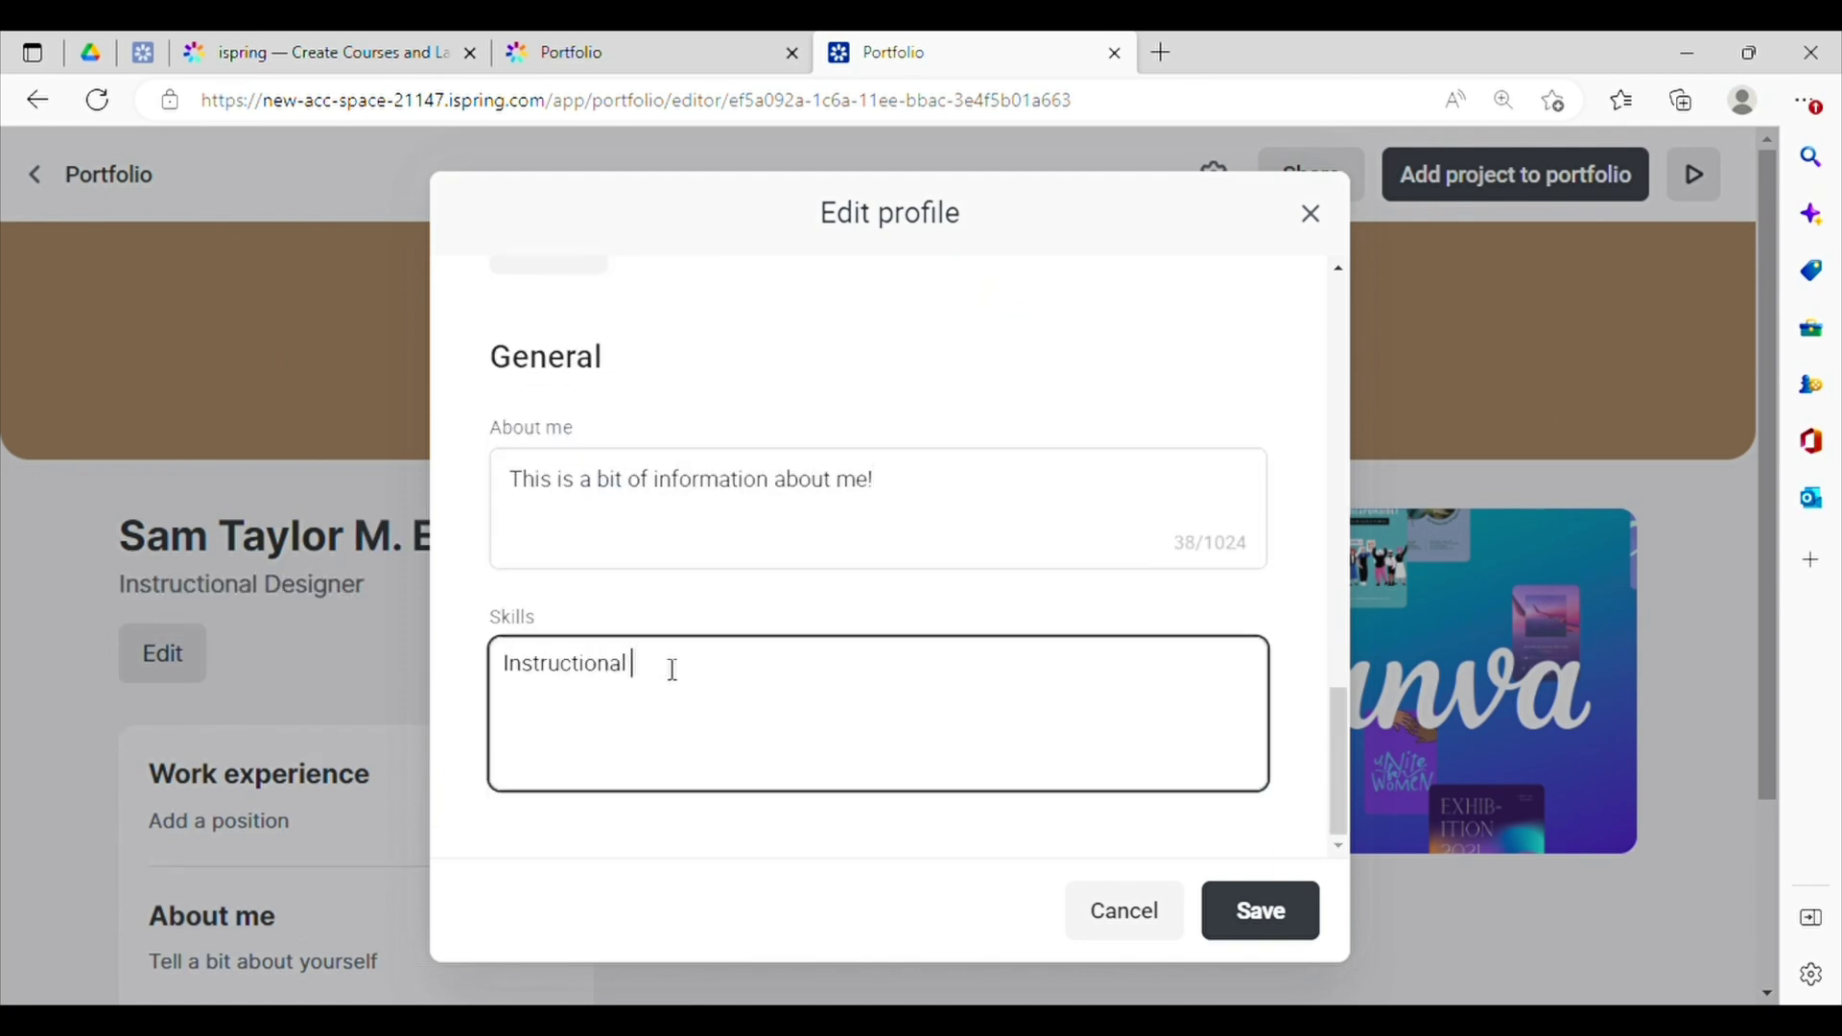
text(Design)
key(Return)
text(Curriculum d)
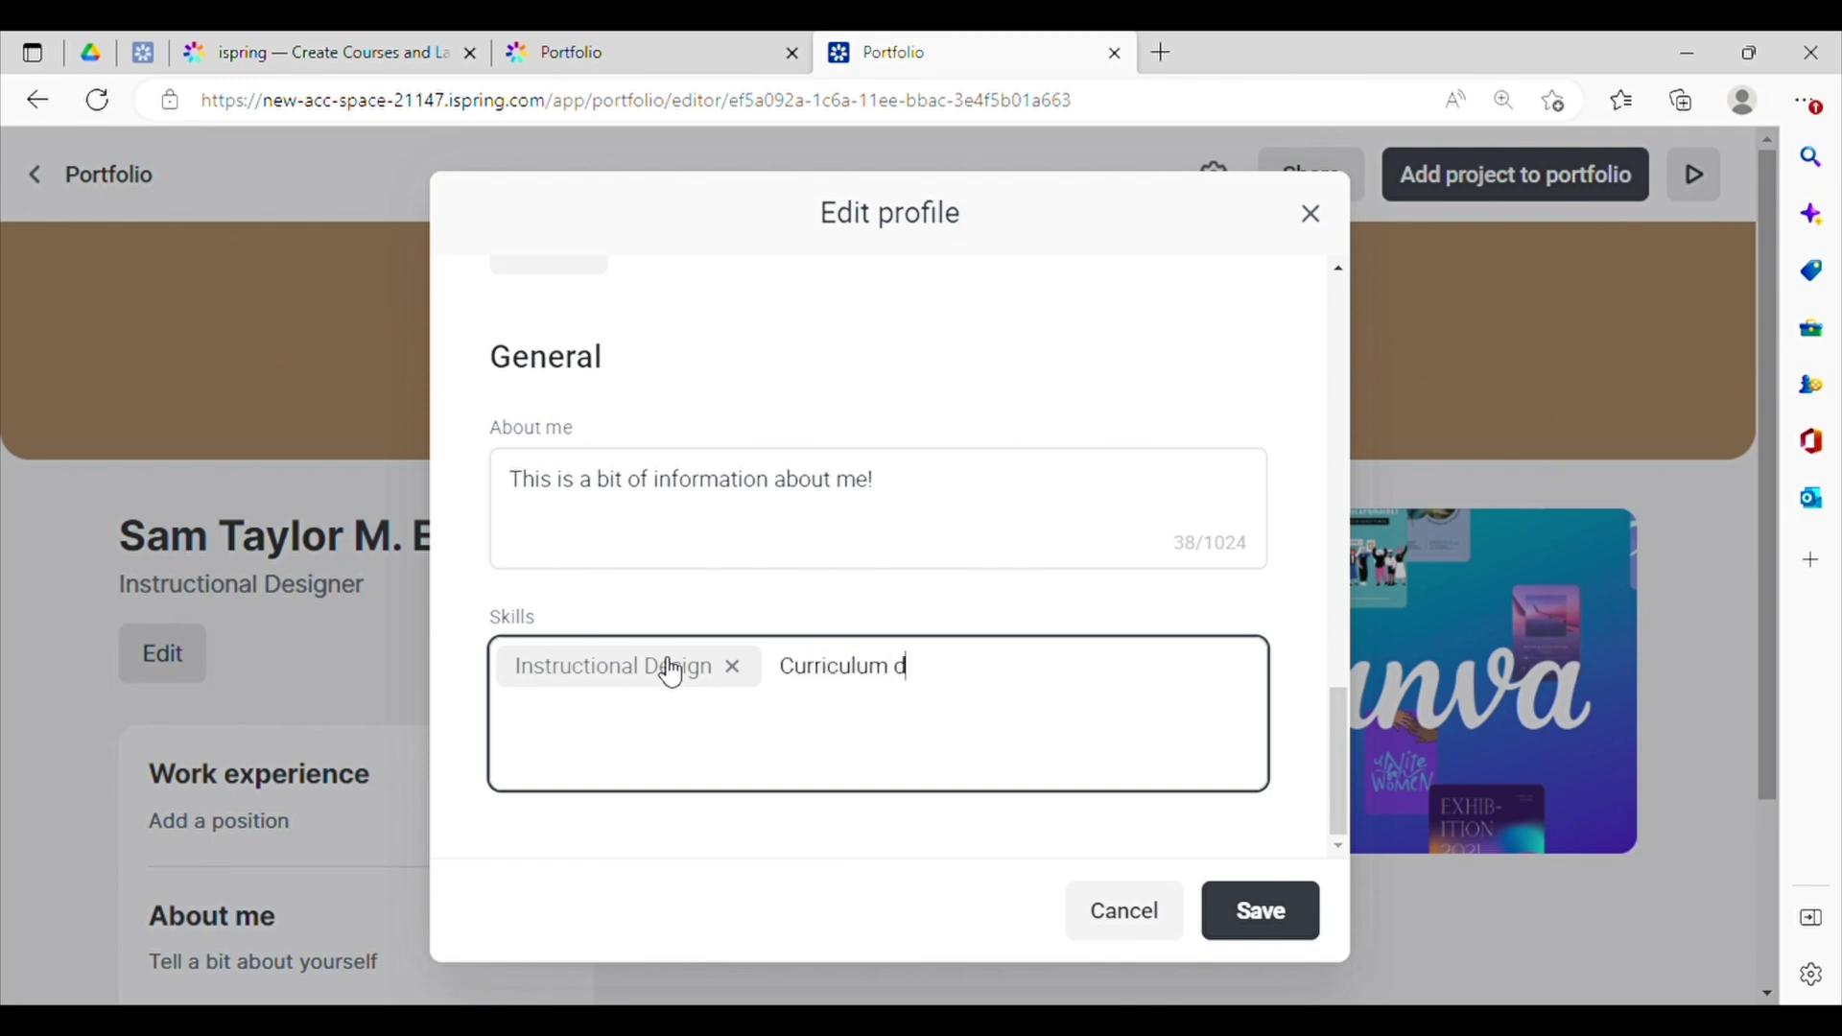
text(evelopment)
key(Return)
text(Course Design)
key(Return)
text(Storyboarding)
key(Return)
text(Technical Writing)
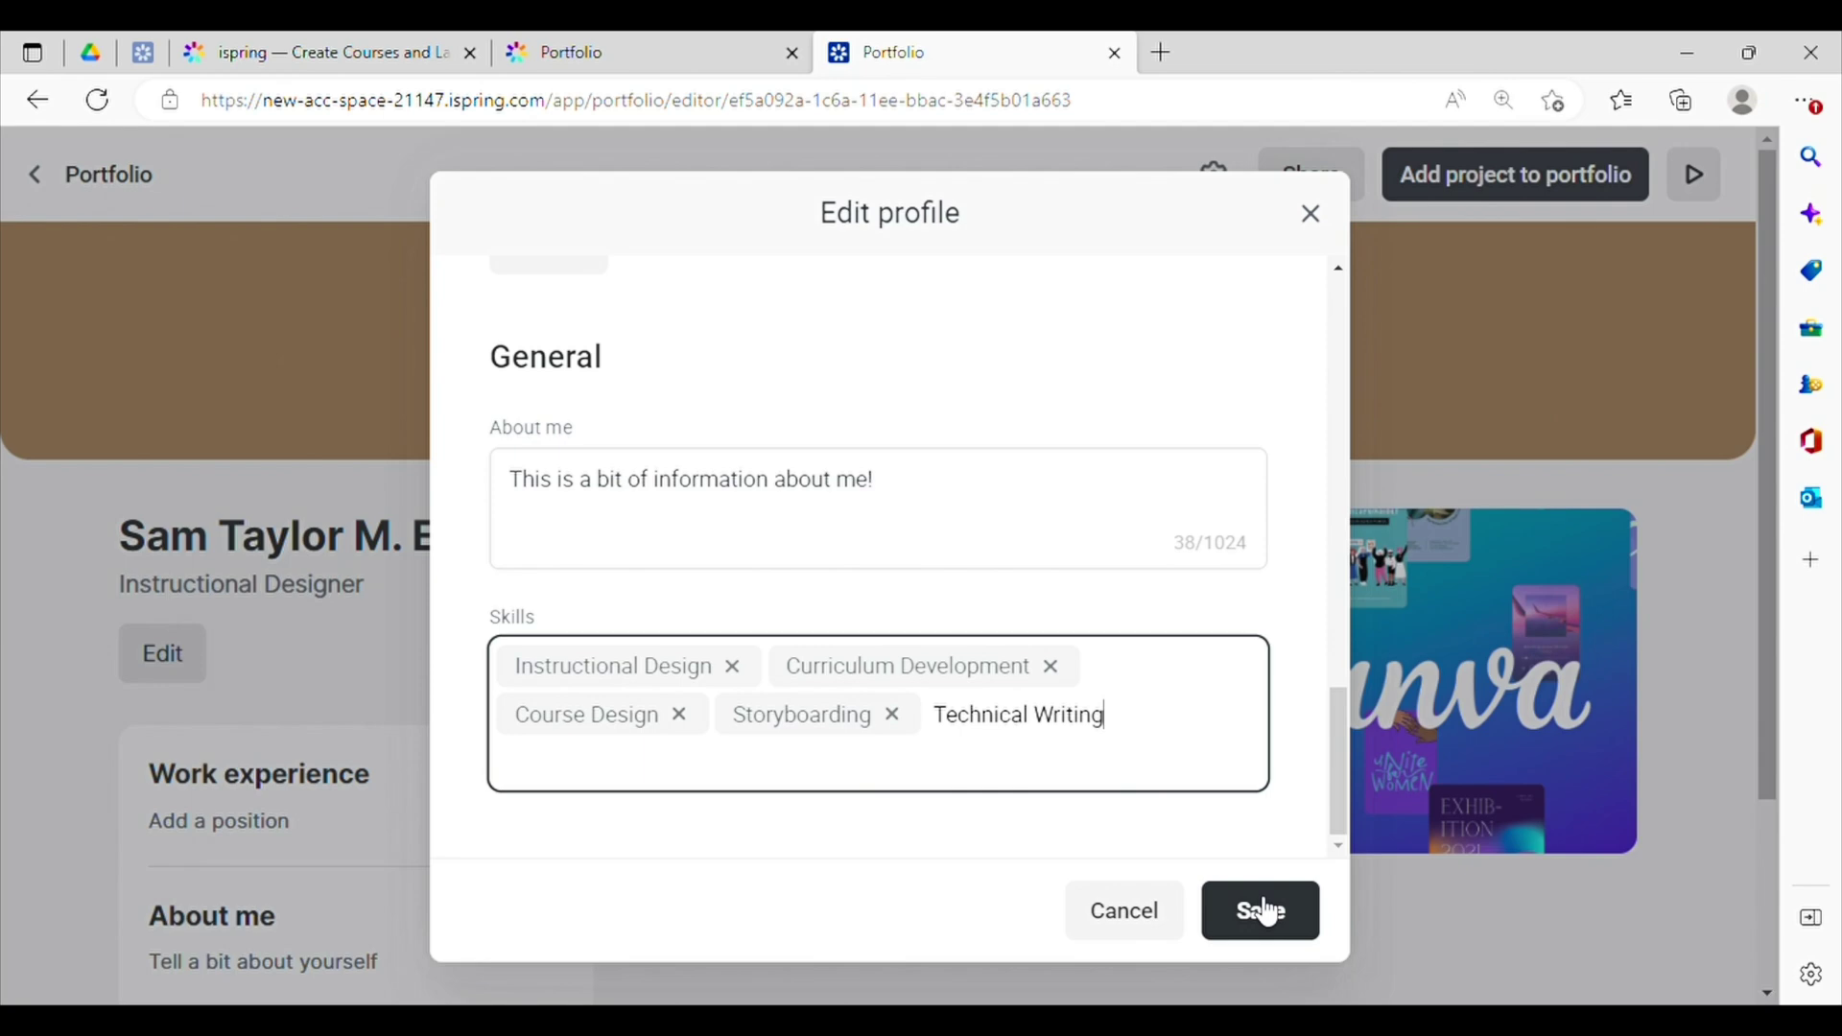
click(1258, 906)
Step: Scroll the saved portfolio to review the Instructional Designer profile and skills
scroll(1259, 916, down, 5)
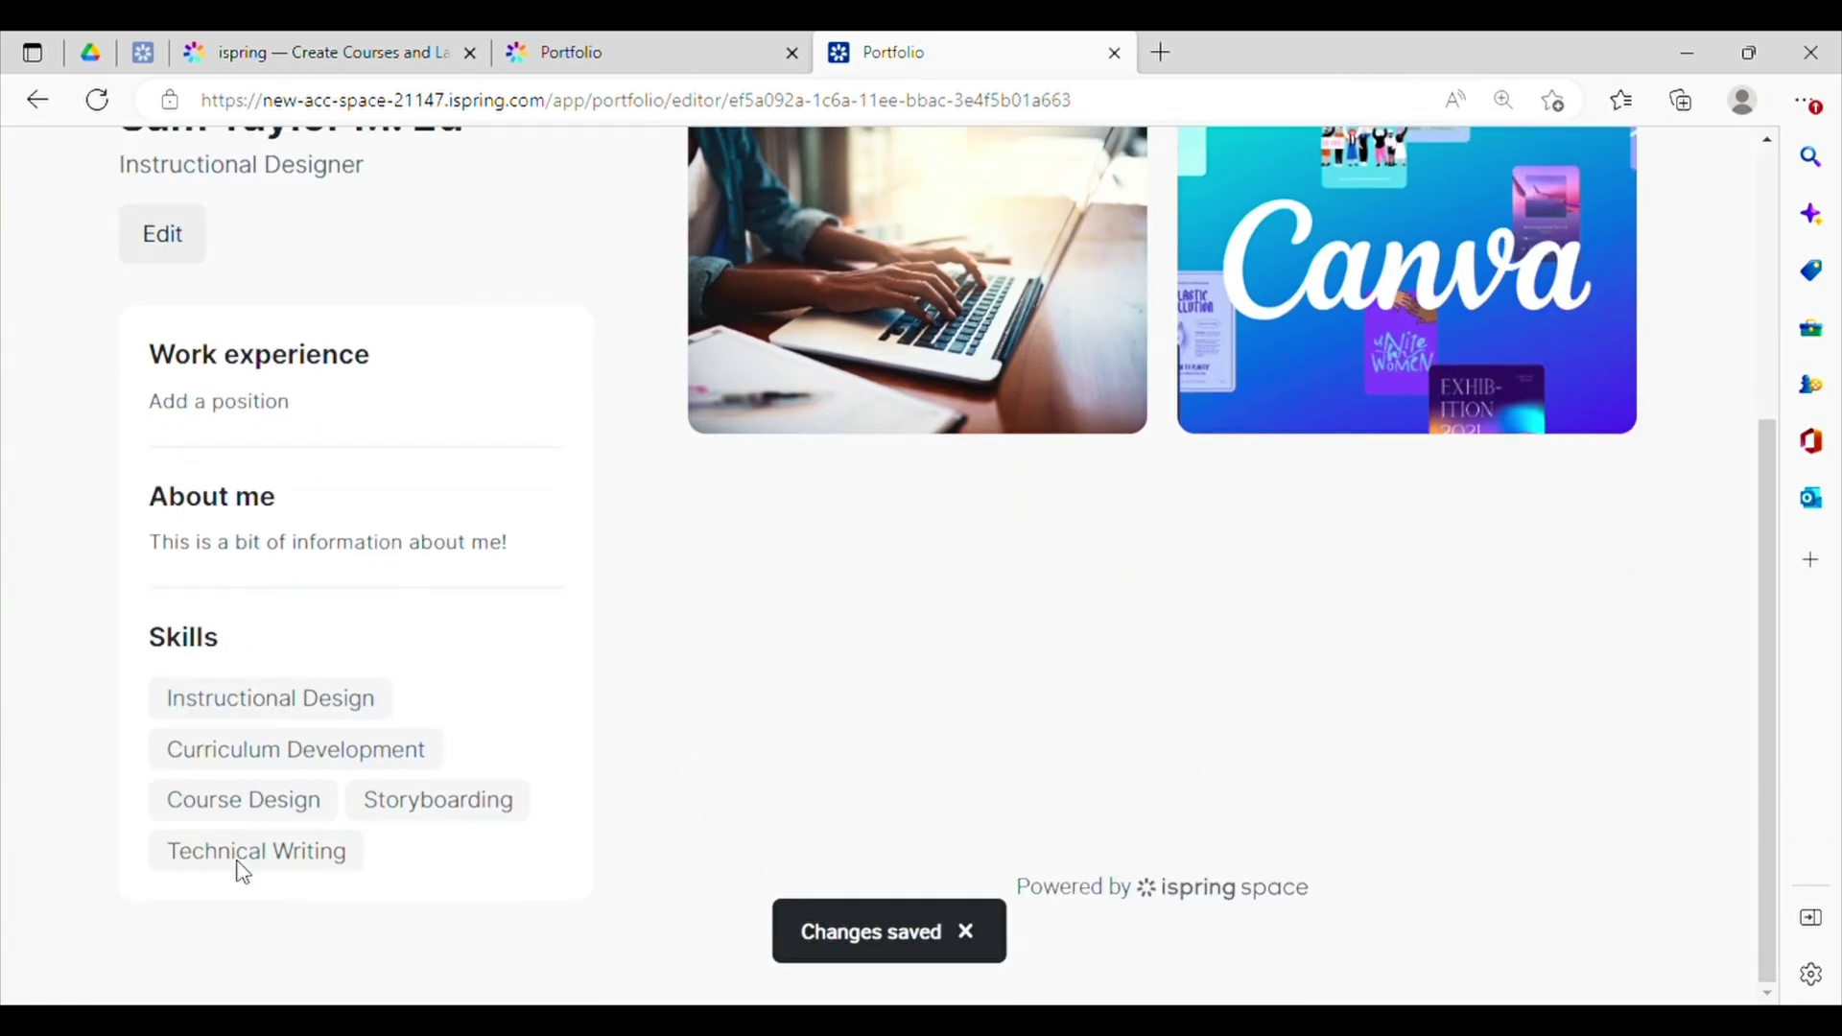
scroll(288, 794, up, 4)
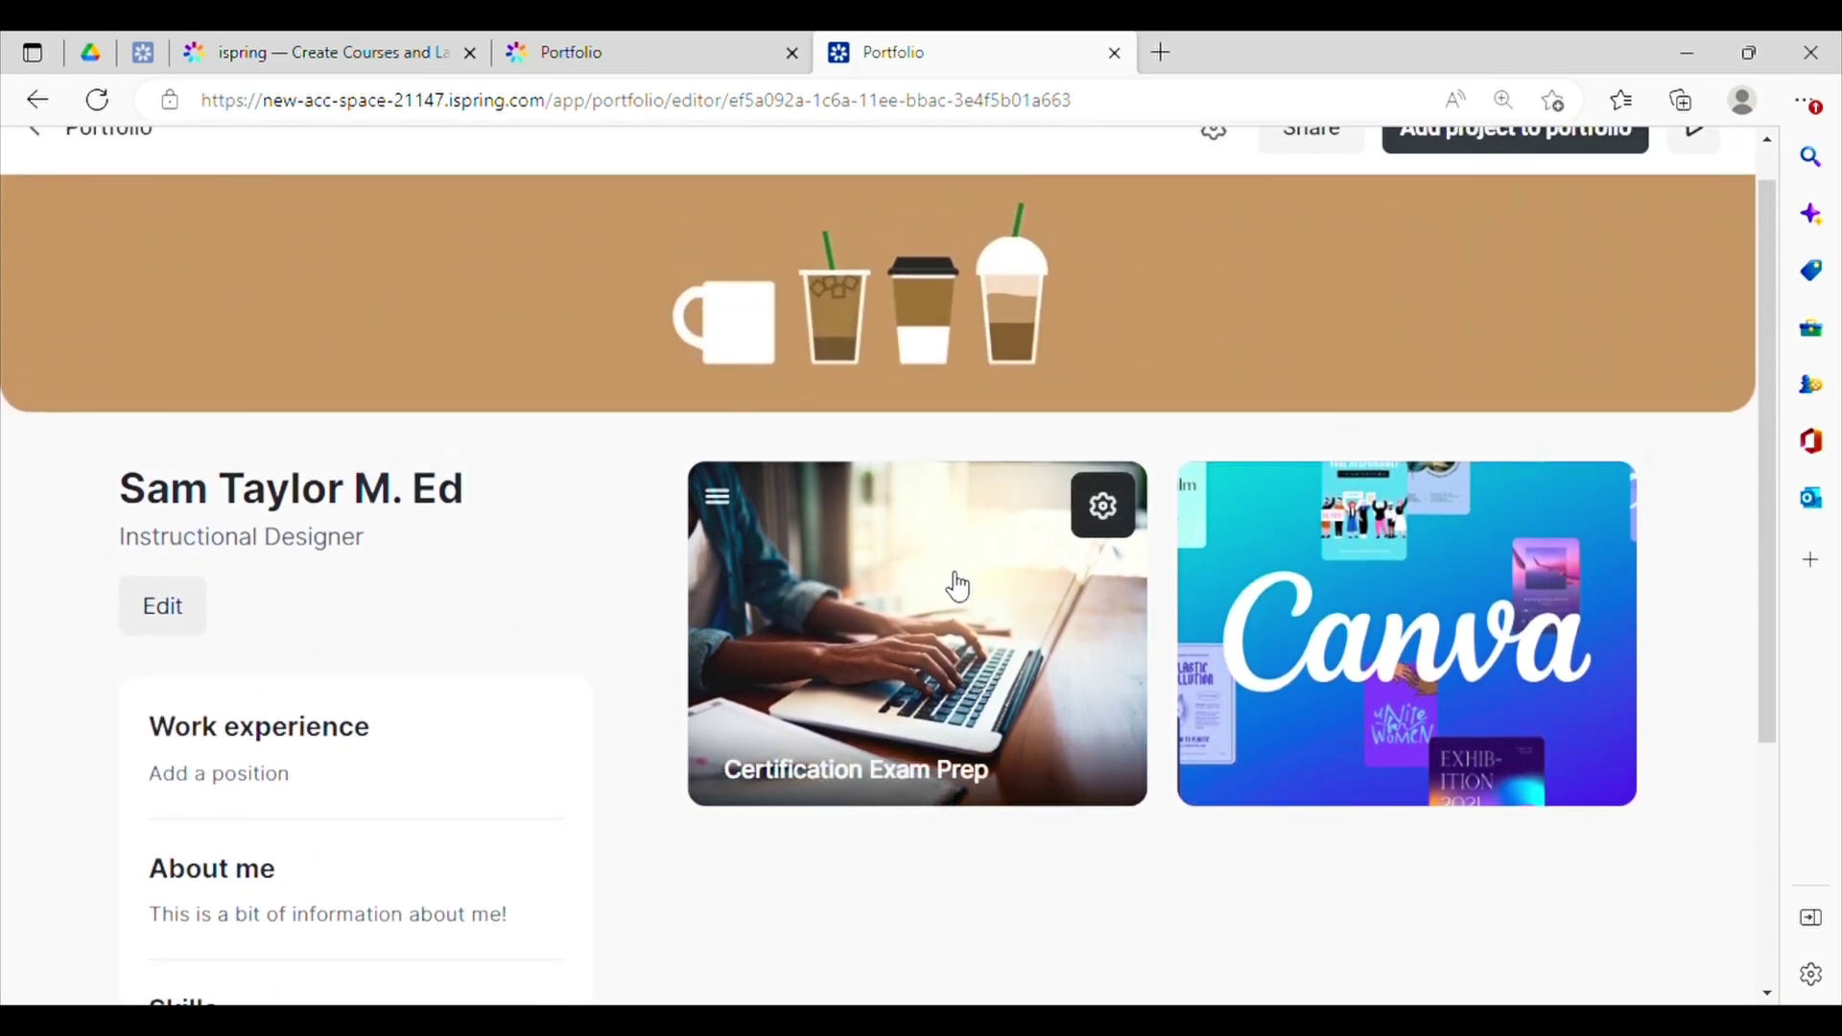
scroll(1391, 662, up, 1)
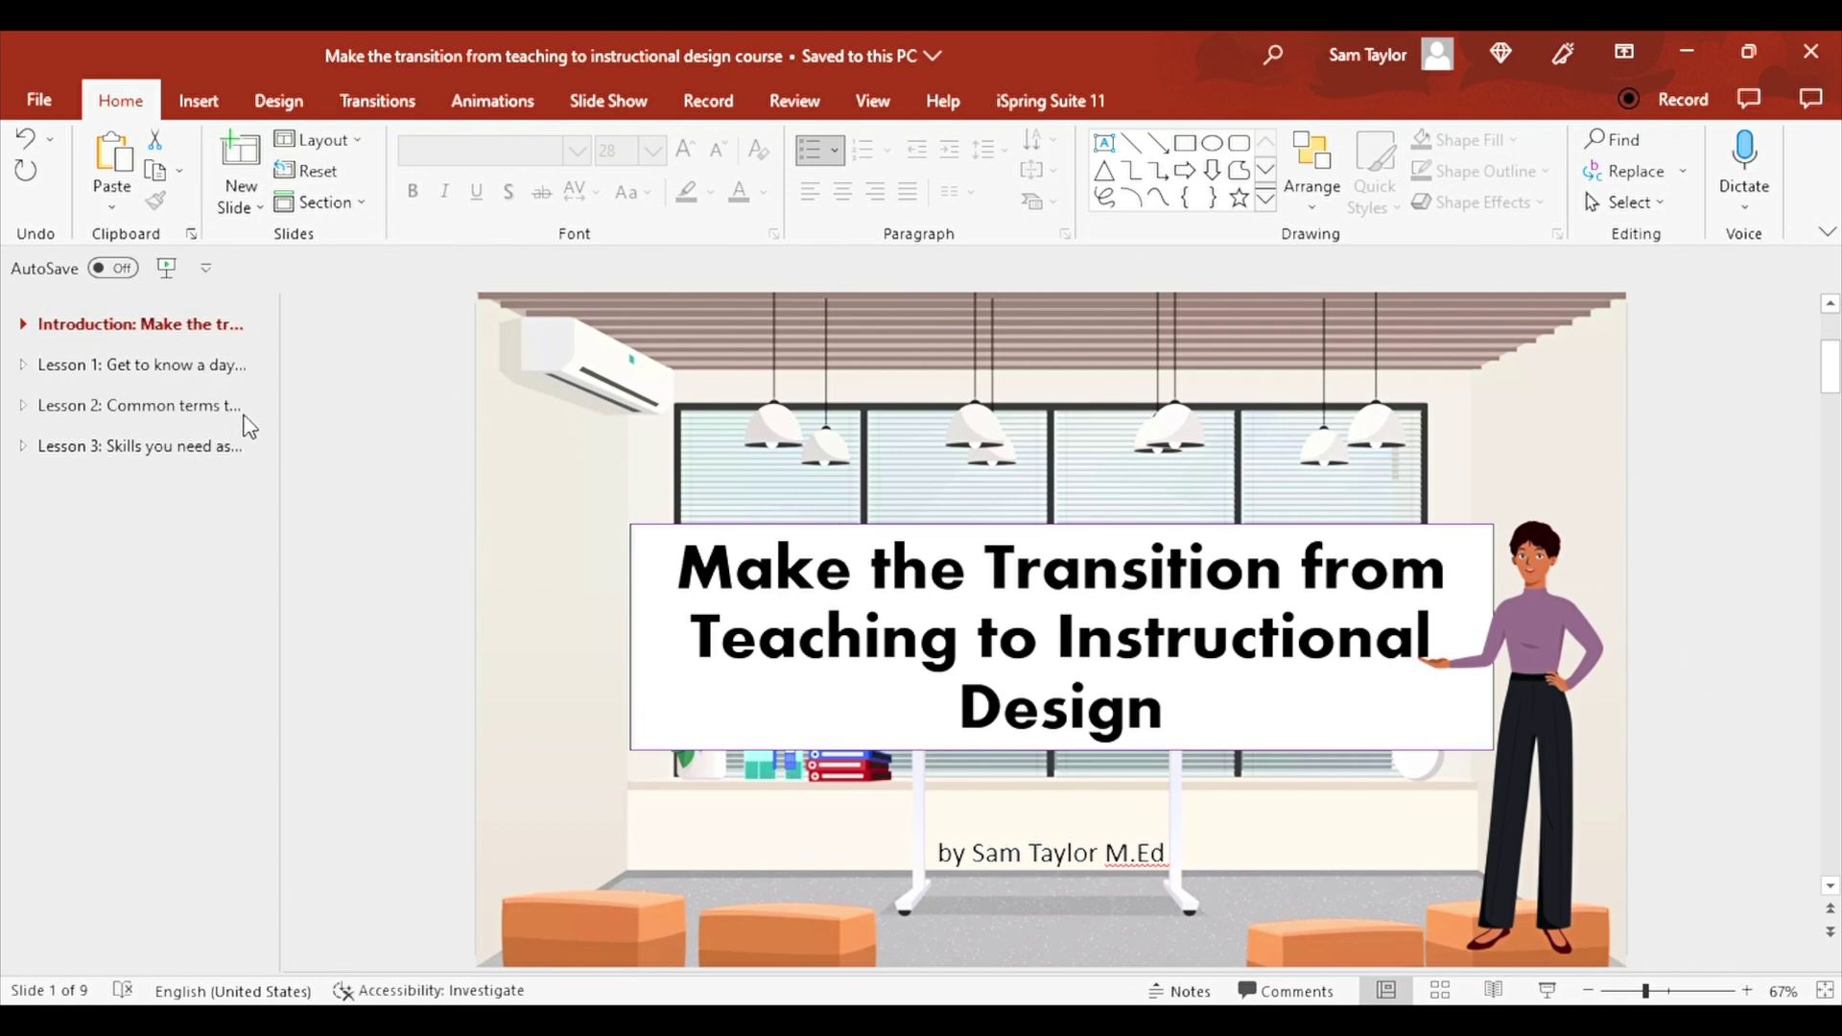
Step: Show slide 7, Course Development Skills, from Lesson 3 with the iSpring Suite 11 ribbon
click(22, 447)
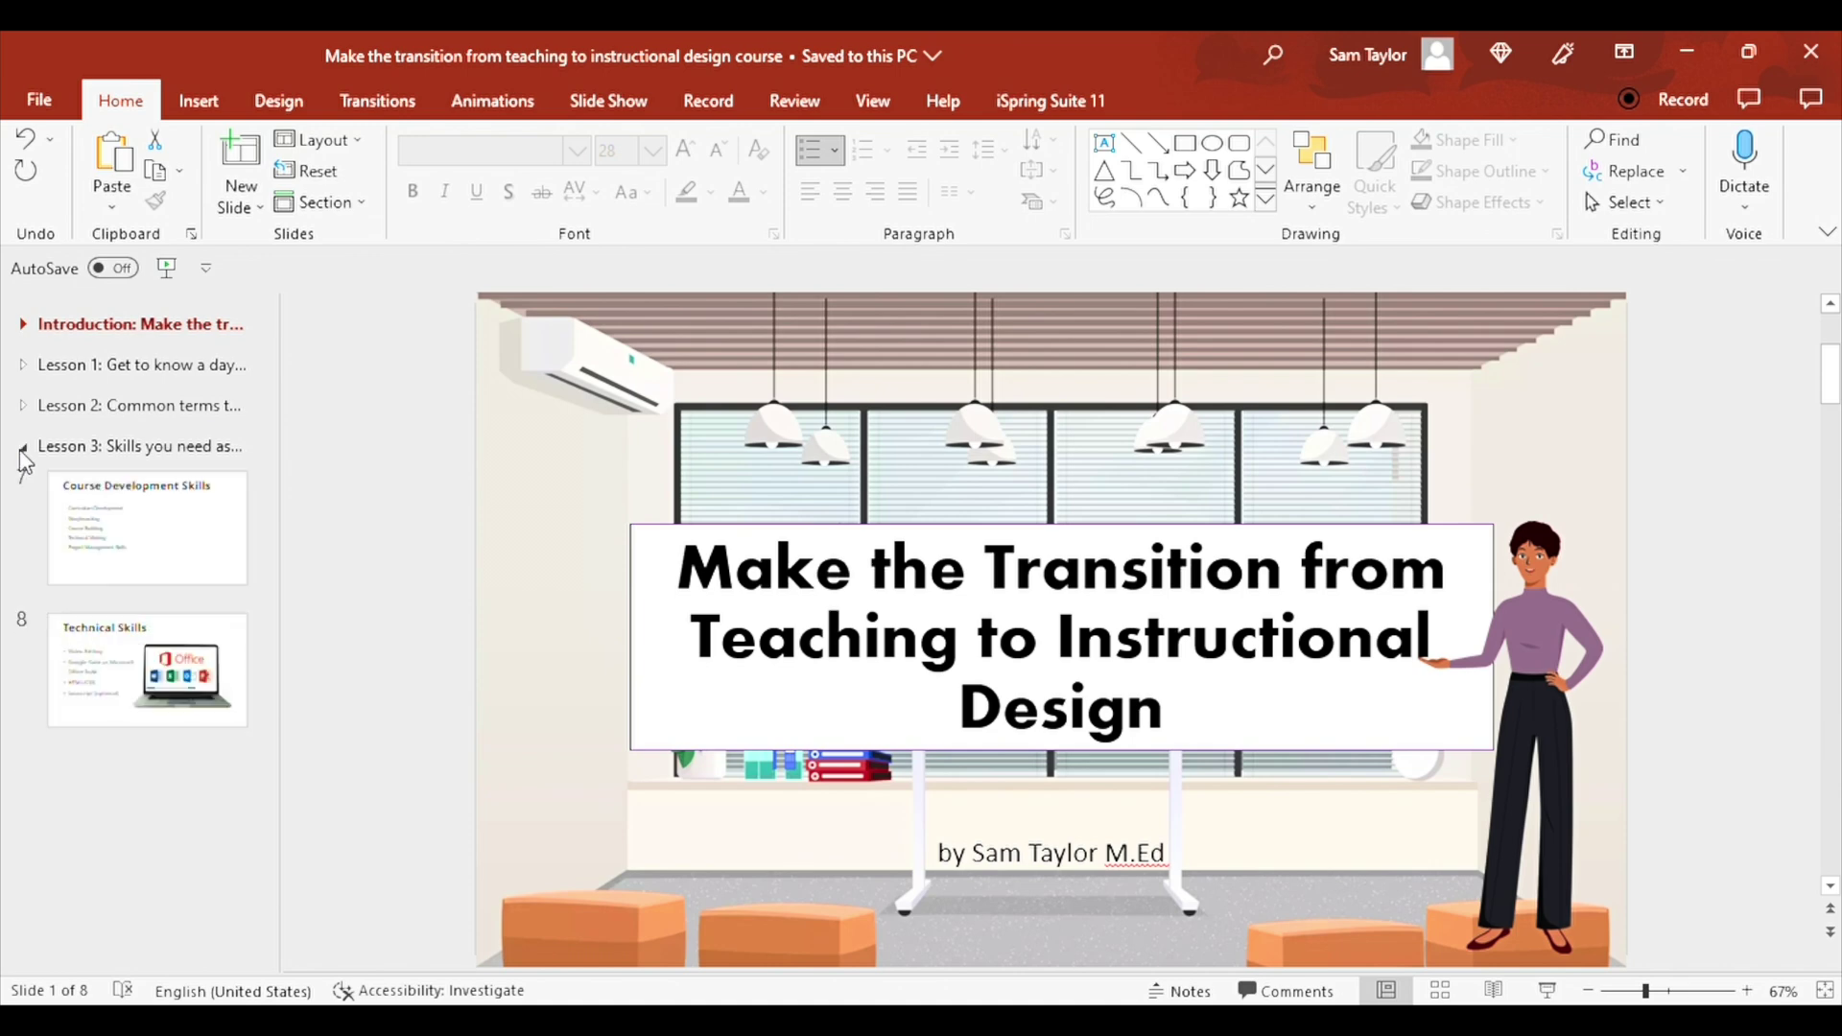
click(202, 538)
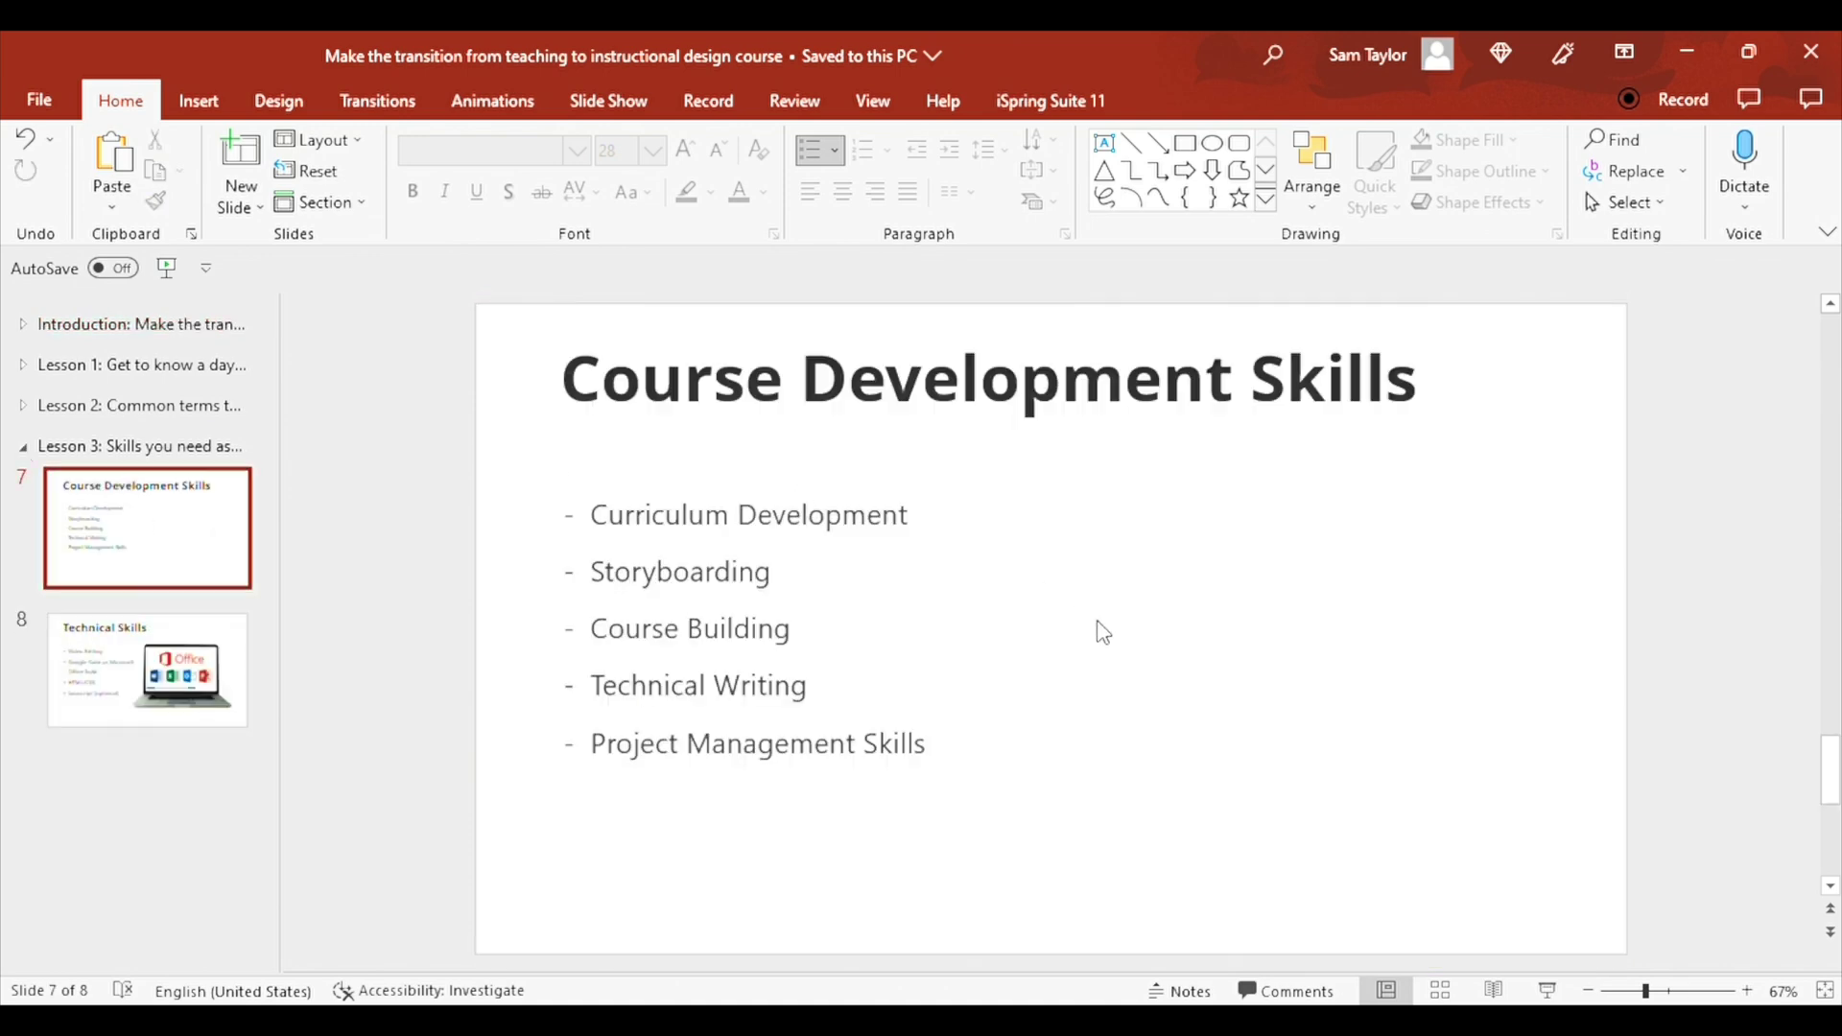
click(1103, 103)
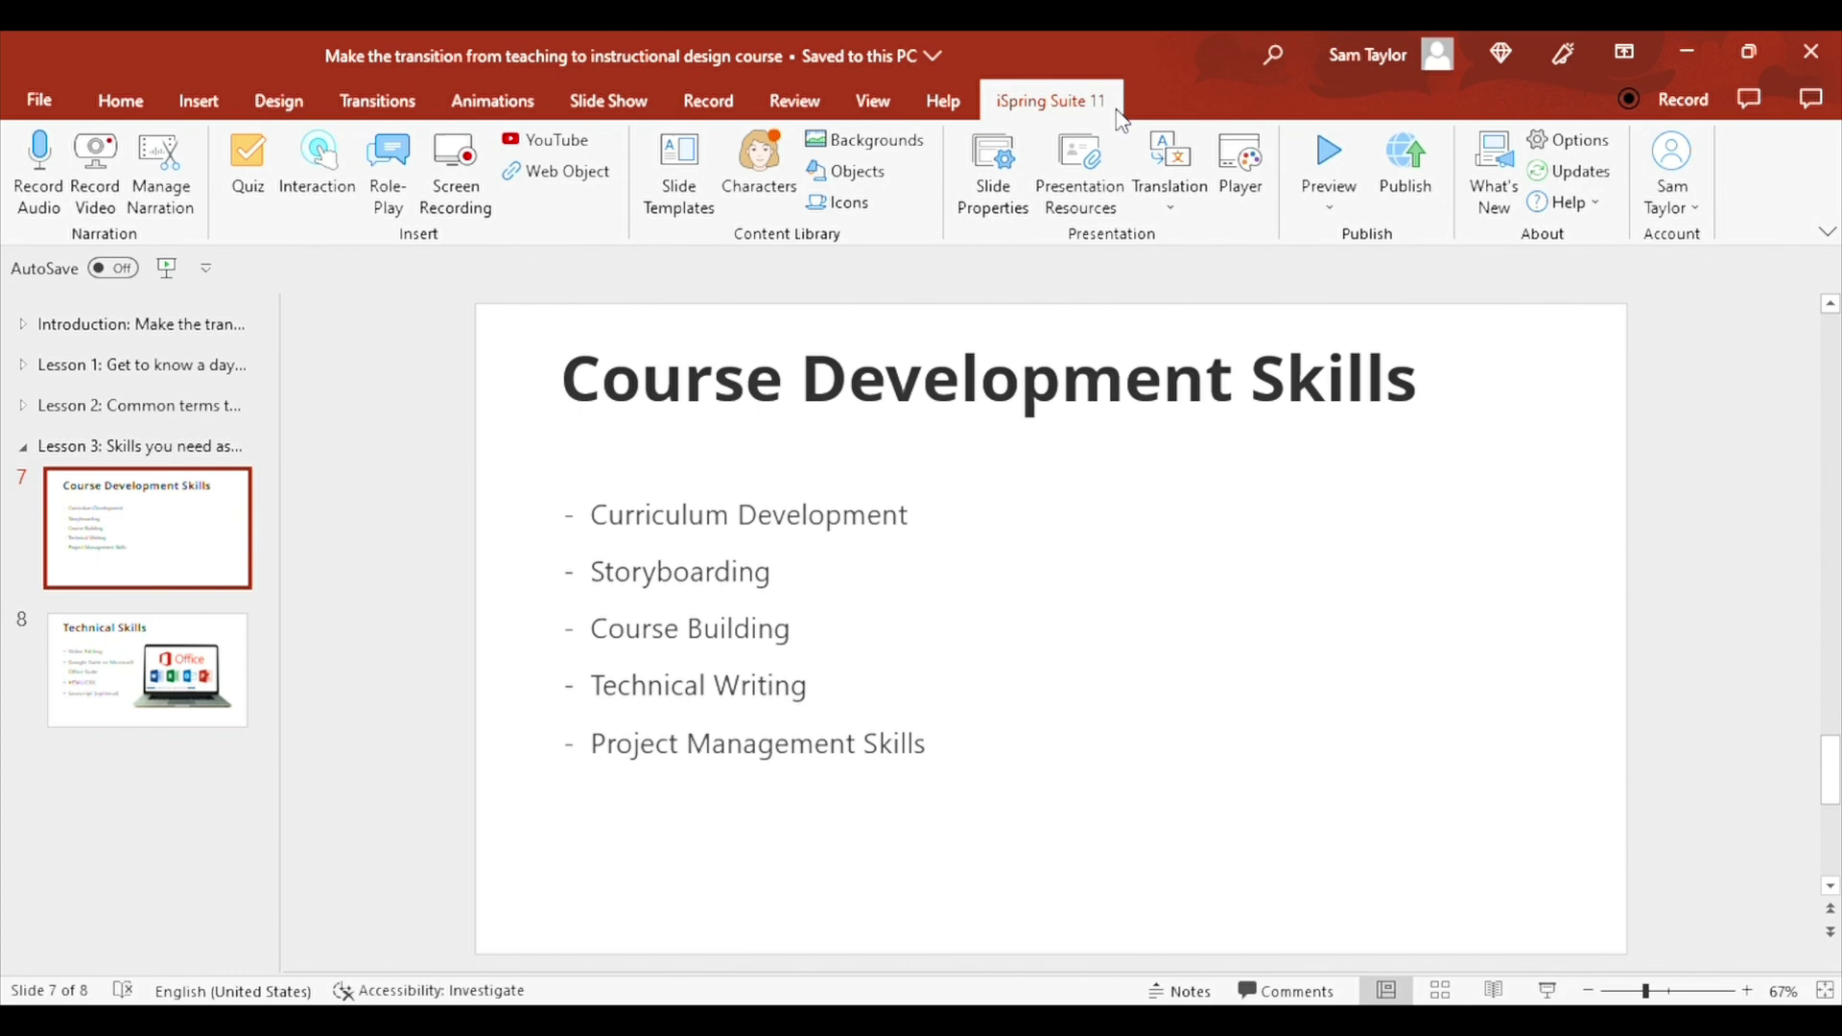
Step: Open the Objects library and browse the Furniture (Illustration) items, including tables
click(883, 181)
scroll(631, 622, down, 3)
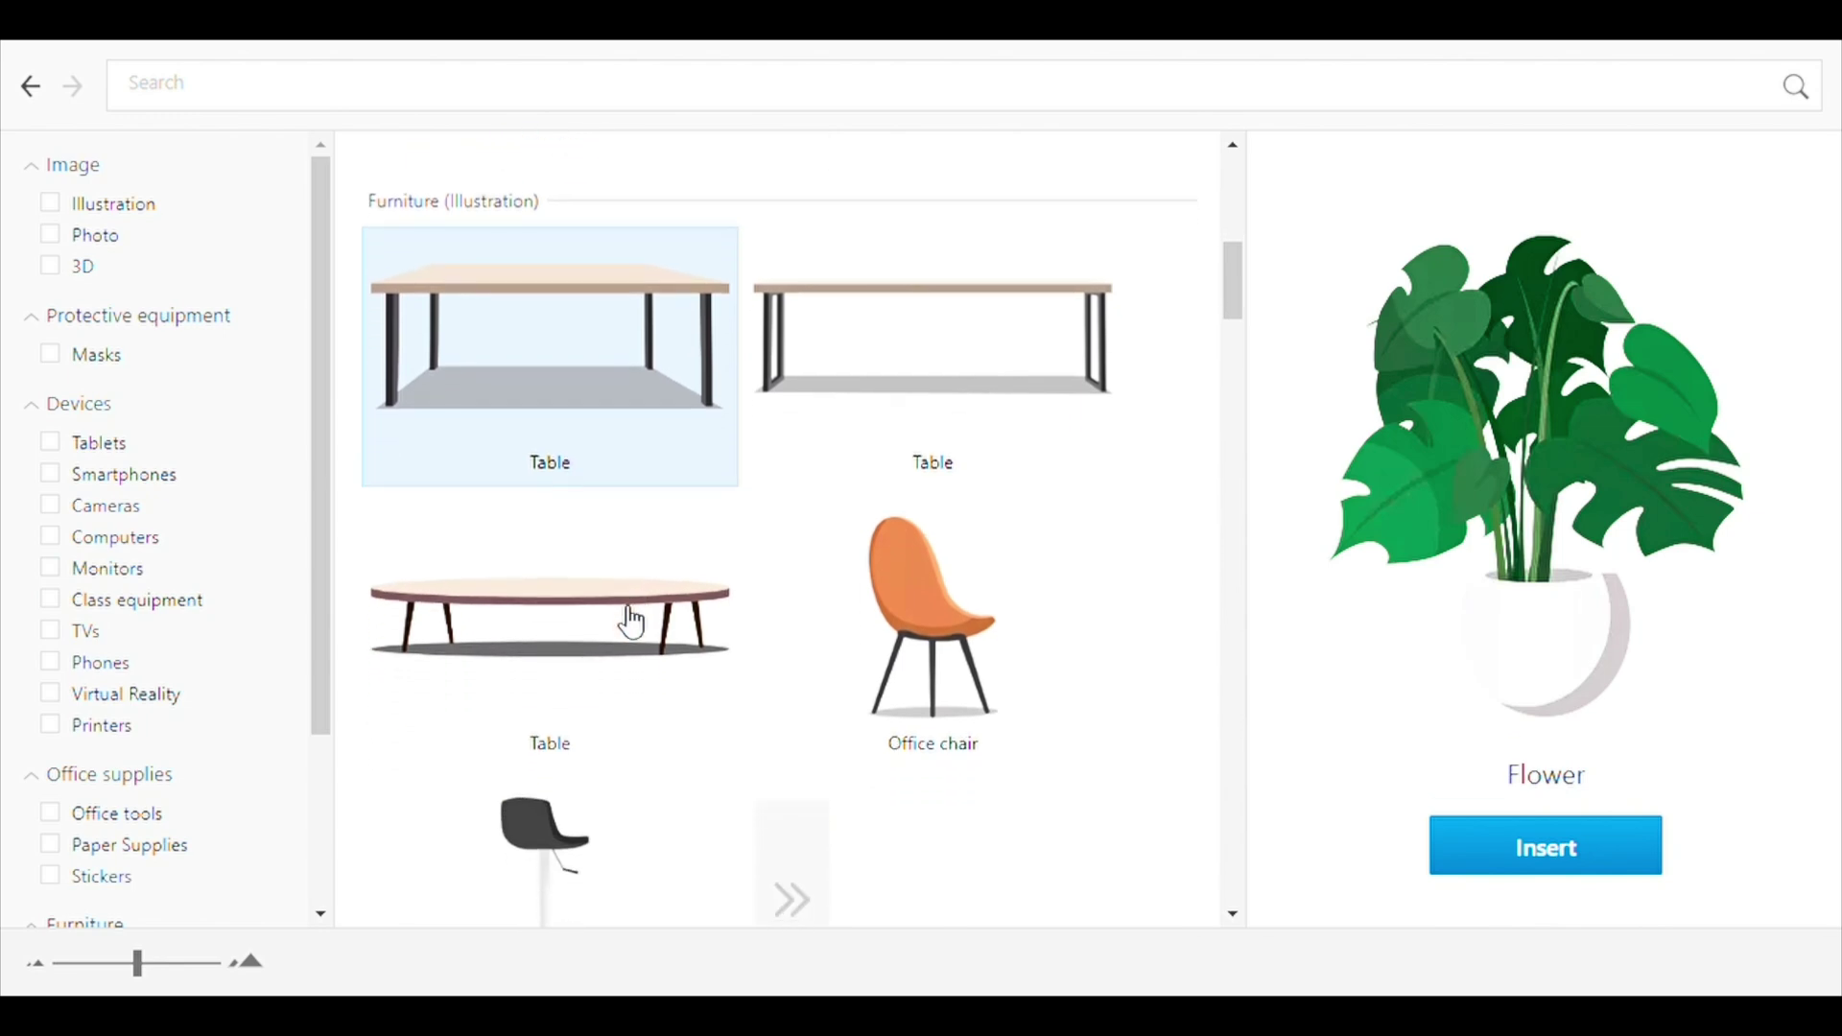
click(792, 897)
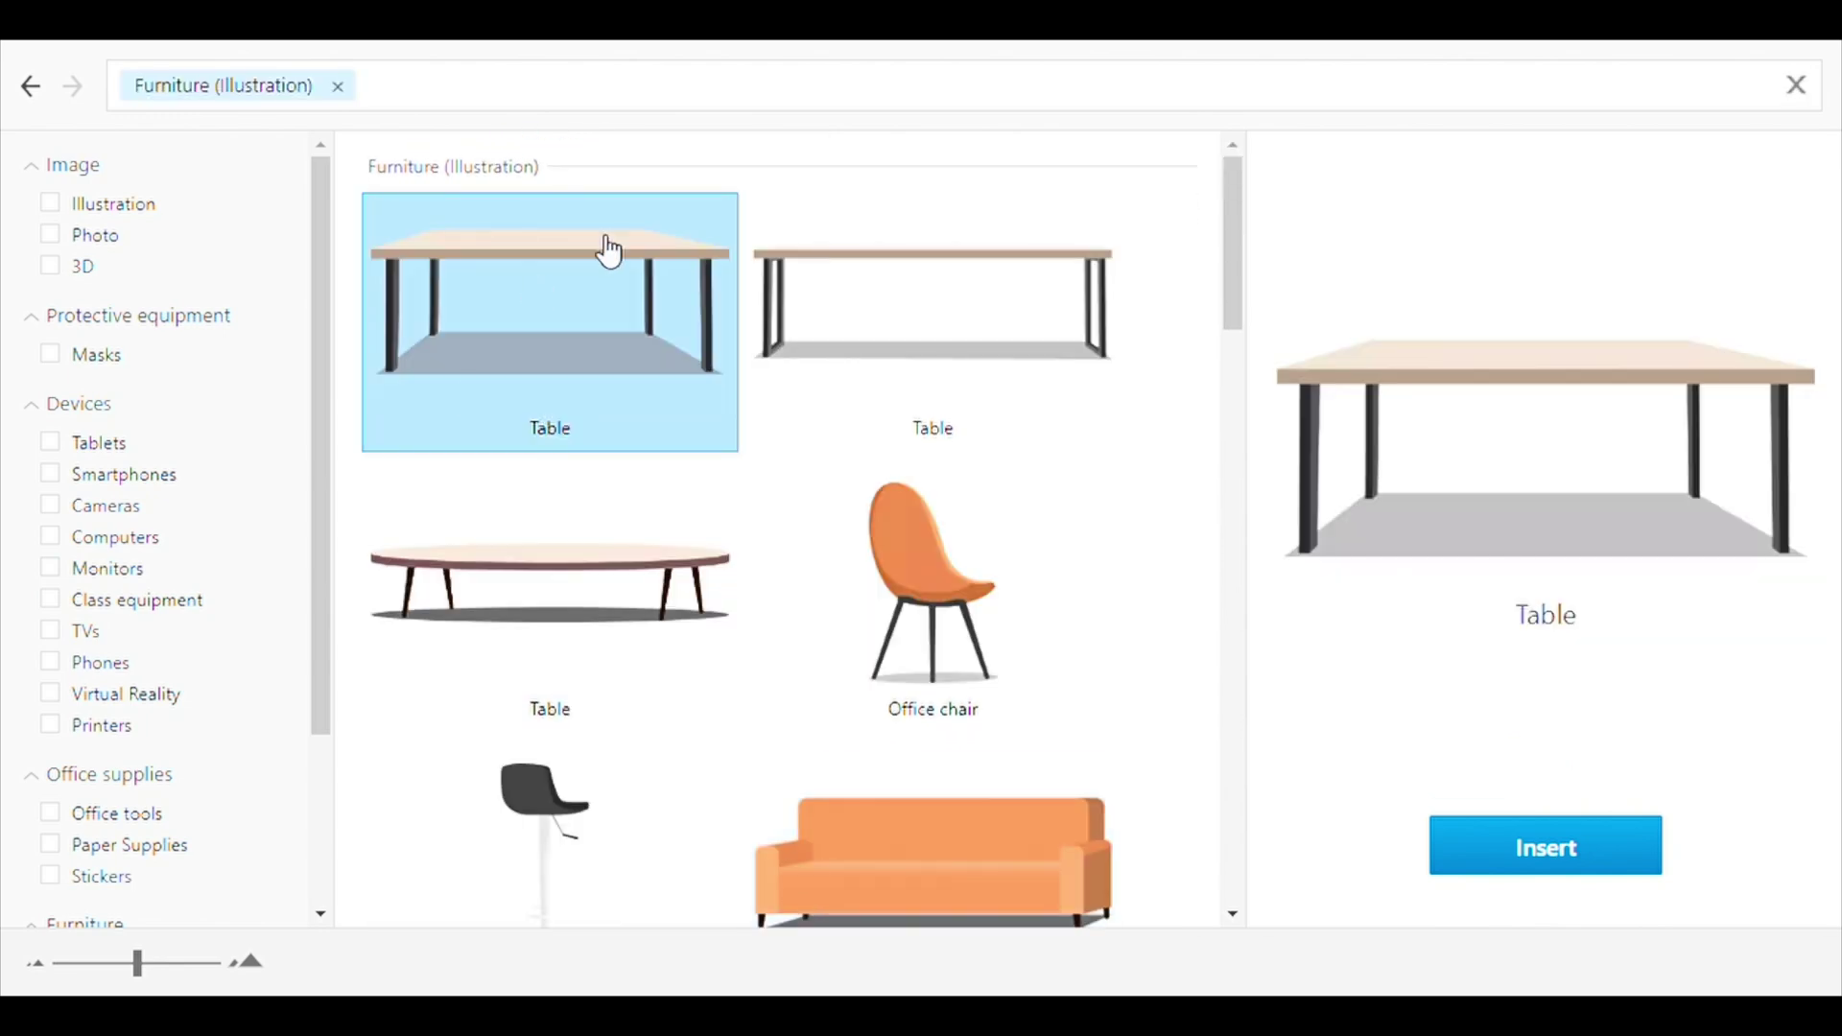
scroll(588, 486, down, 10)
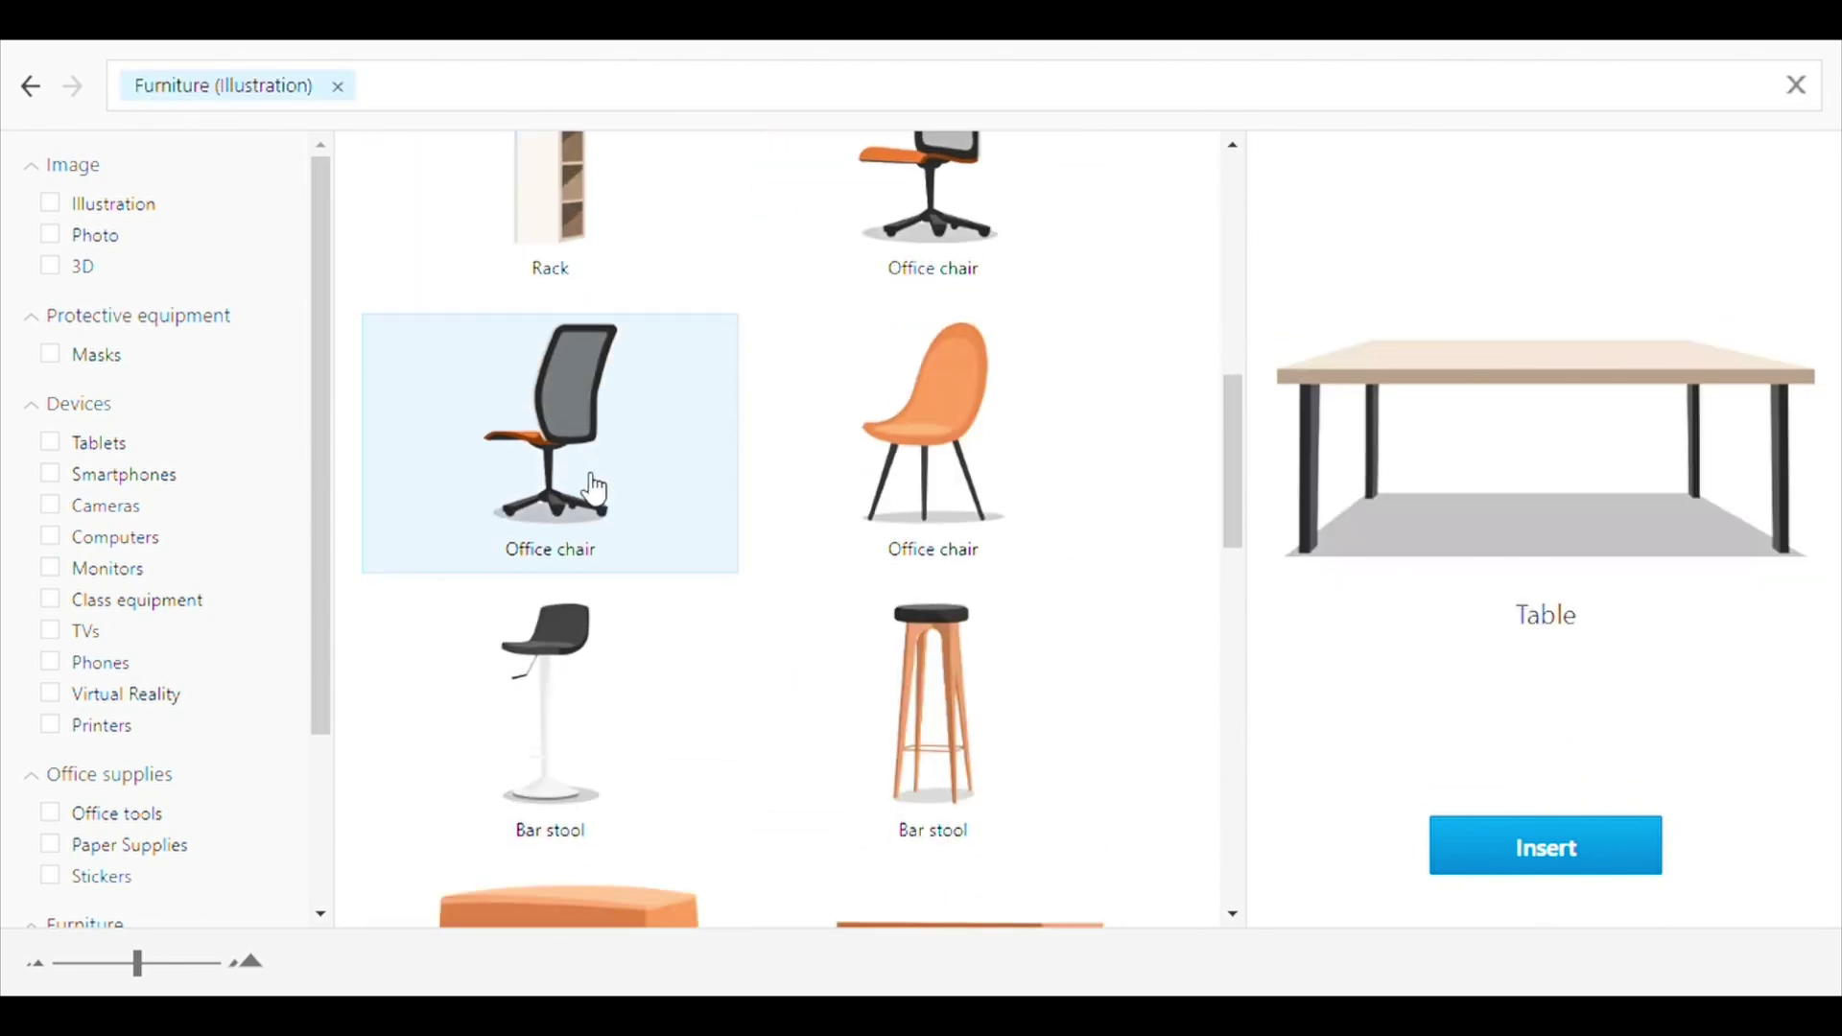
scroll(589, 484, down, 2)
scroll(732, 345, up, 2)
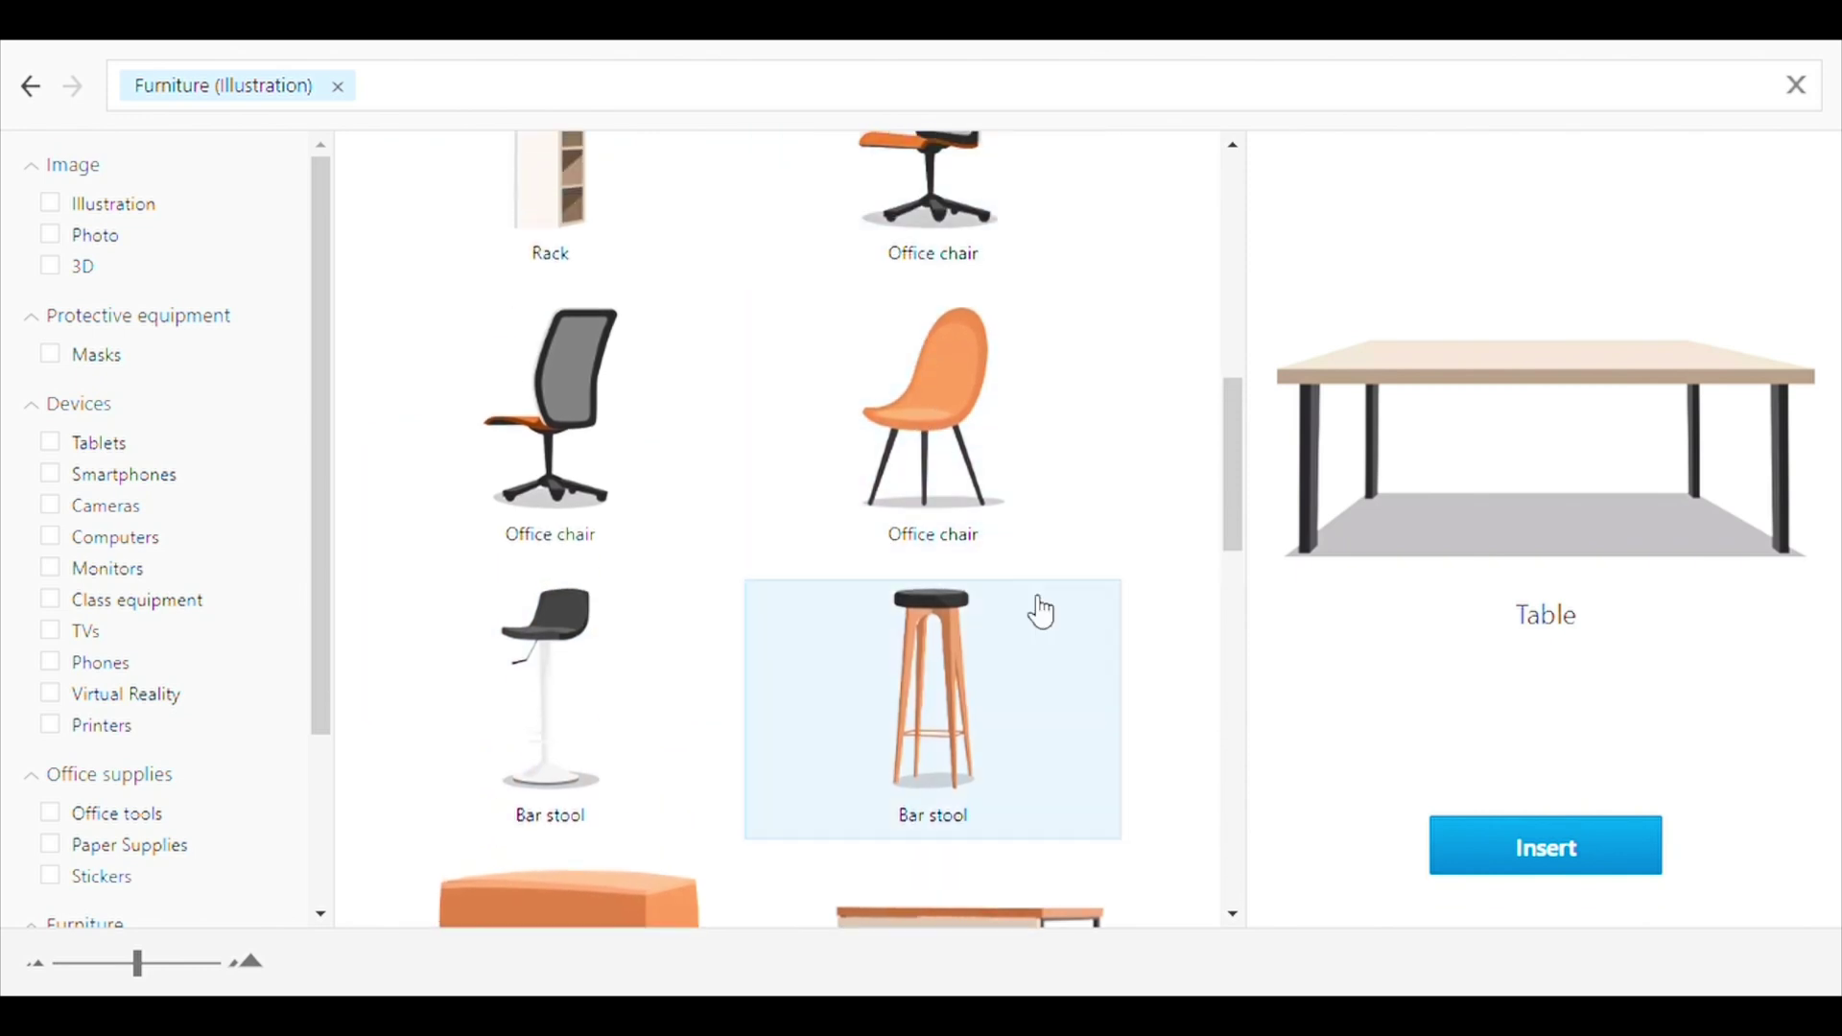
scroll(946, 547, down, 3)
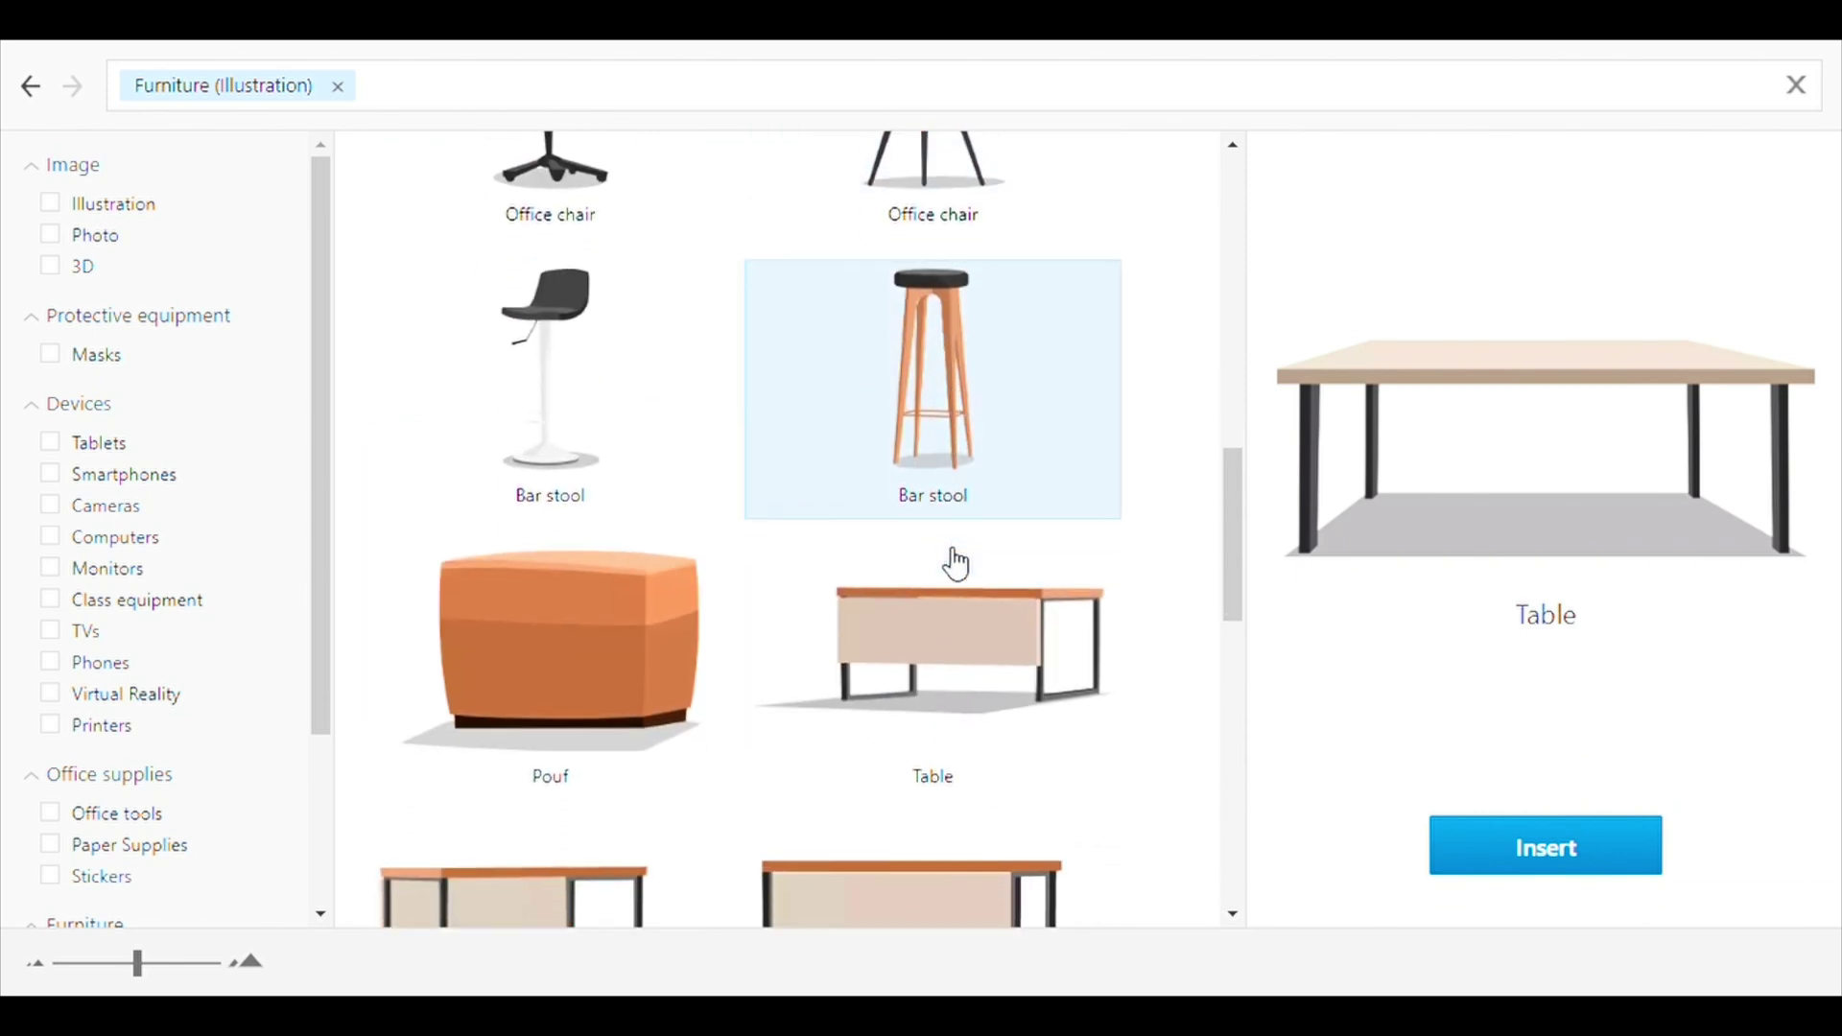
scroll(957, 564, down, 2)
scroll(956, 564, down, 2)
scroll(957, 564, up, 10)
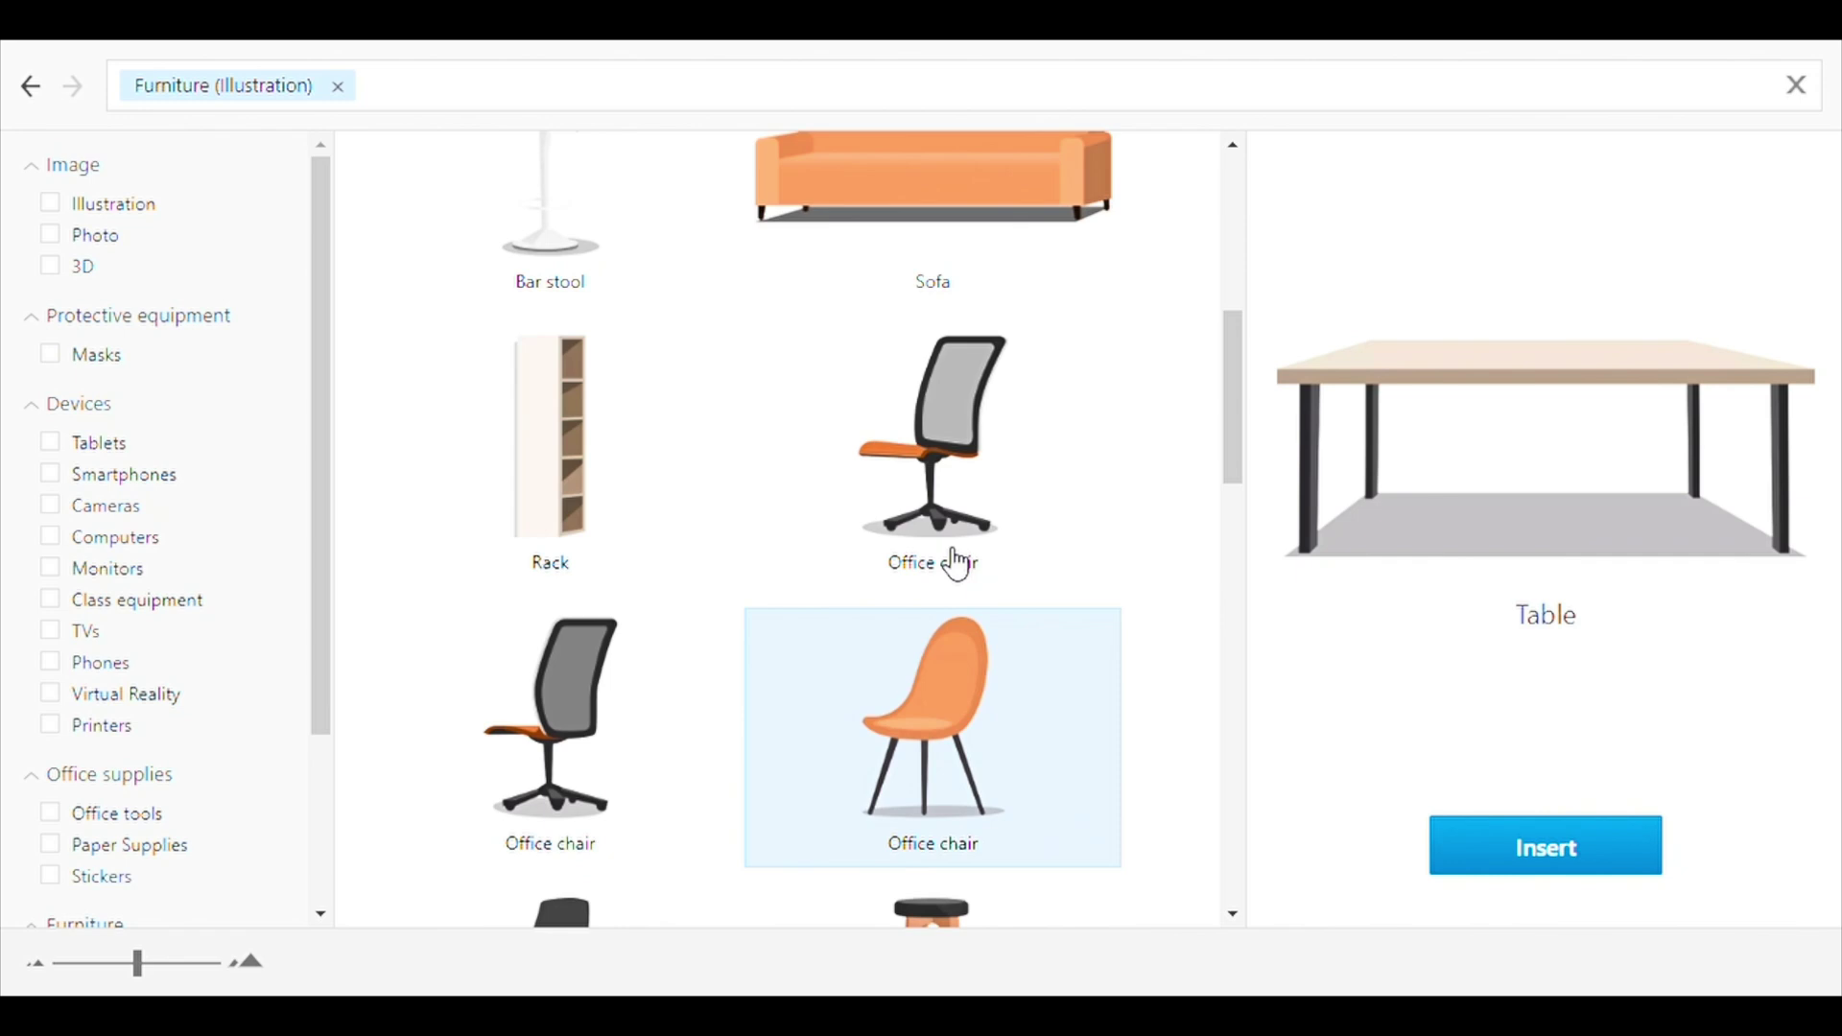
scroll(956, 564, up, 3)
Step: Clear the Furniture filter and browse all object categories, including Devices monitors and a printer
click(337, 86)
text(o)
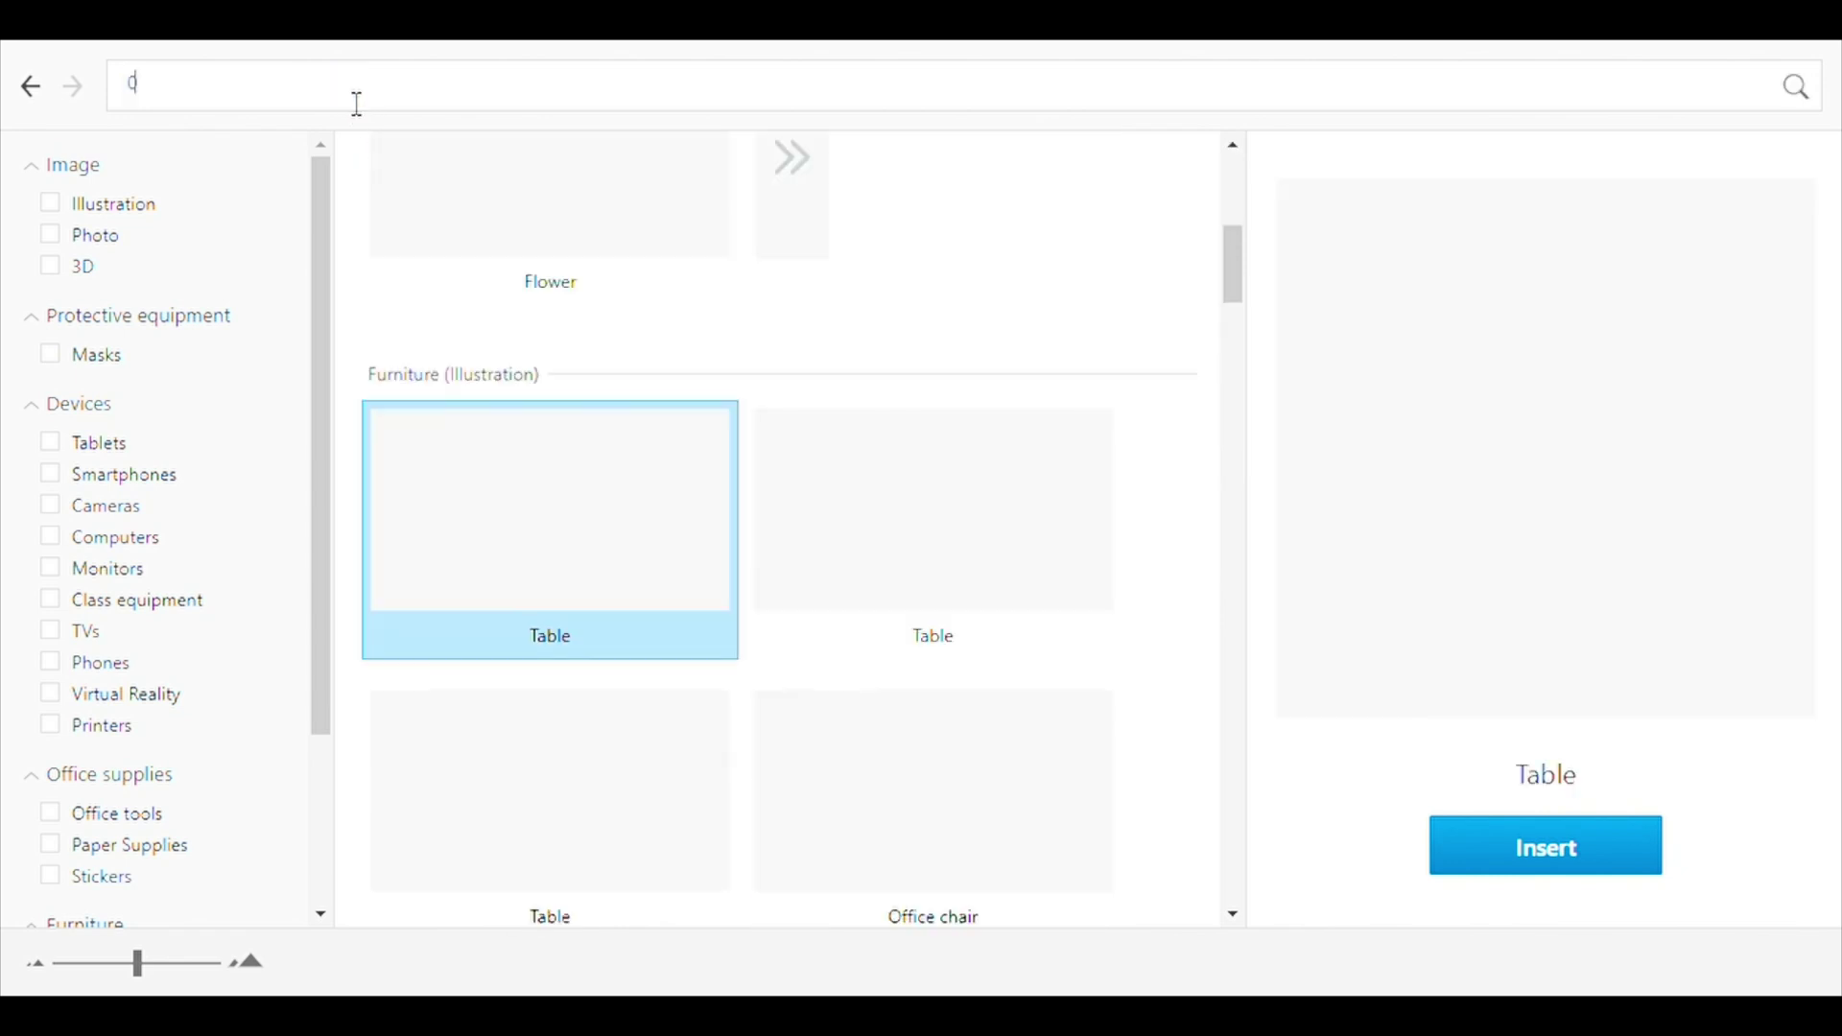
text(f)
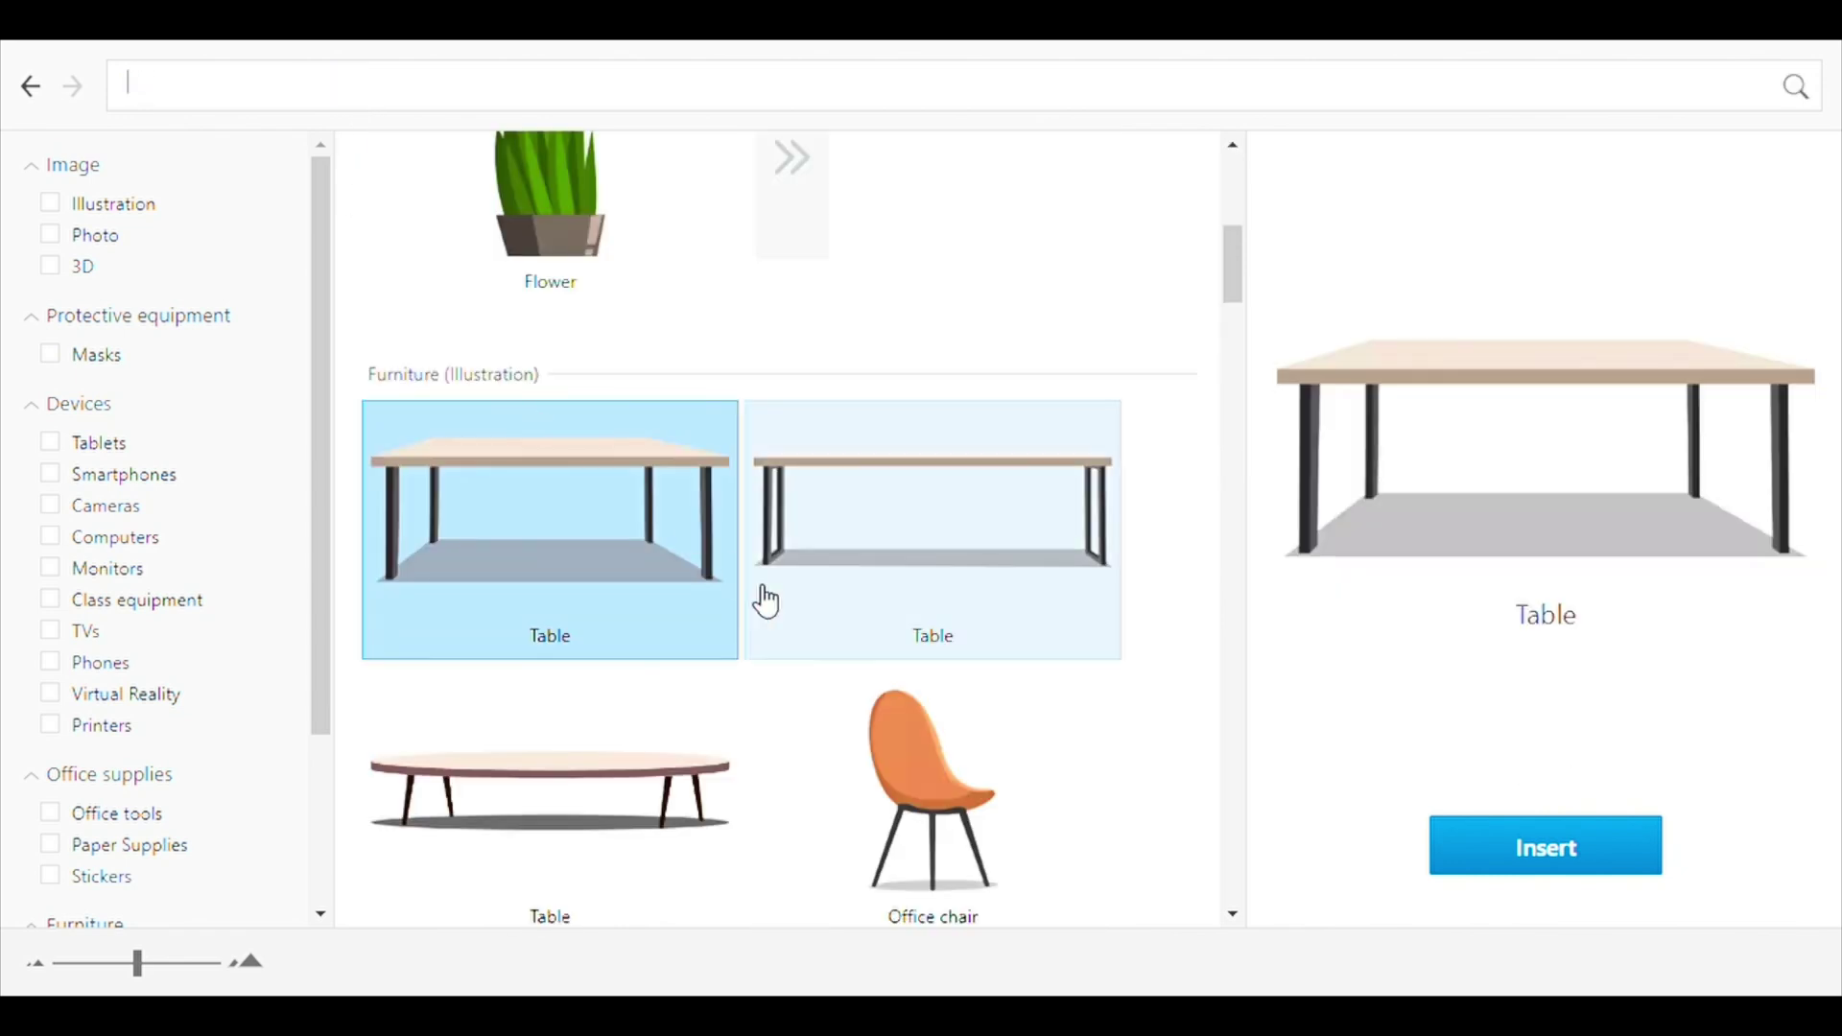
scroll(758, 597, up, 3)
scroll(758, 597, down, 12)
scroll(759, 597, down, 1)
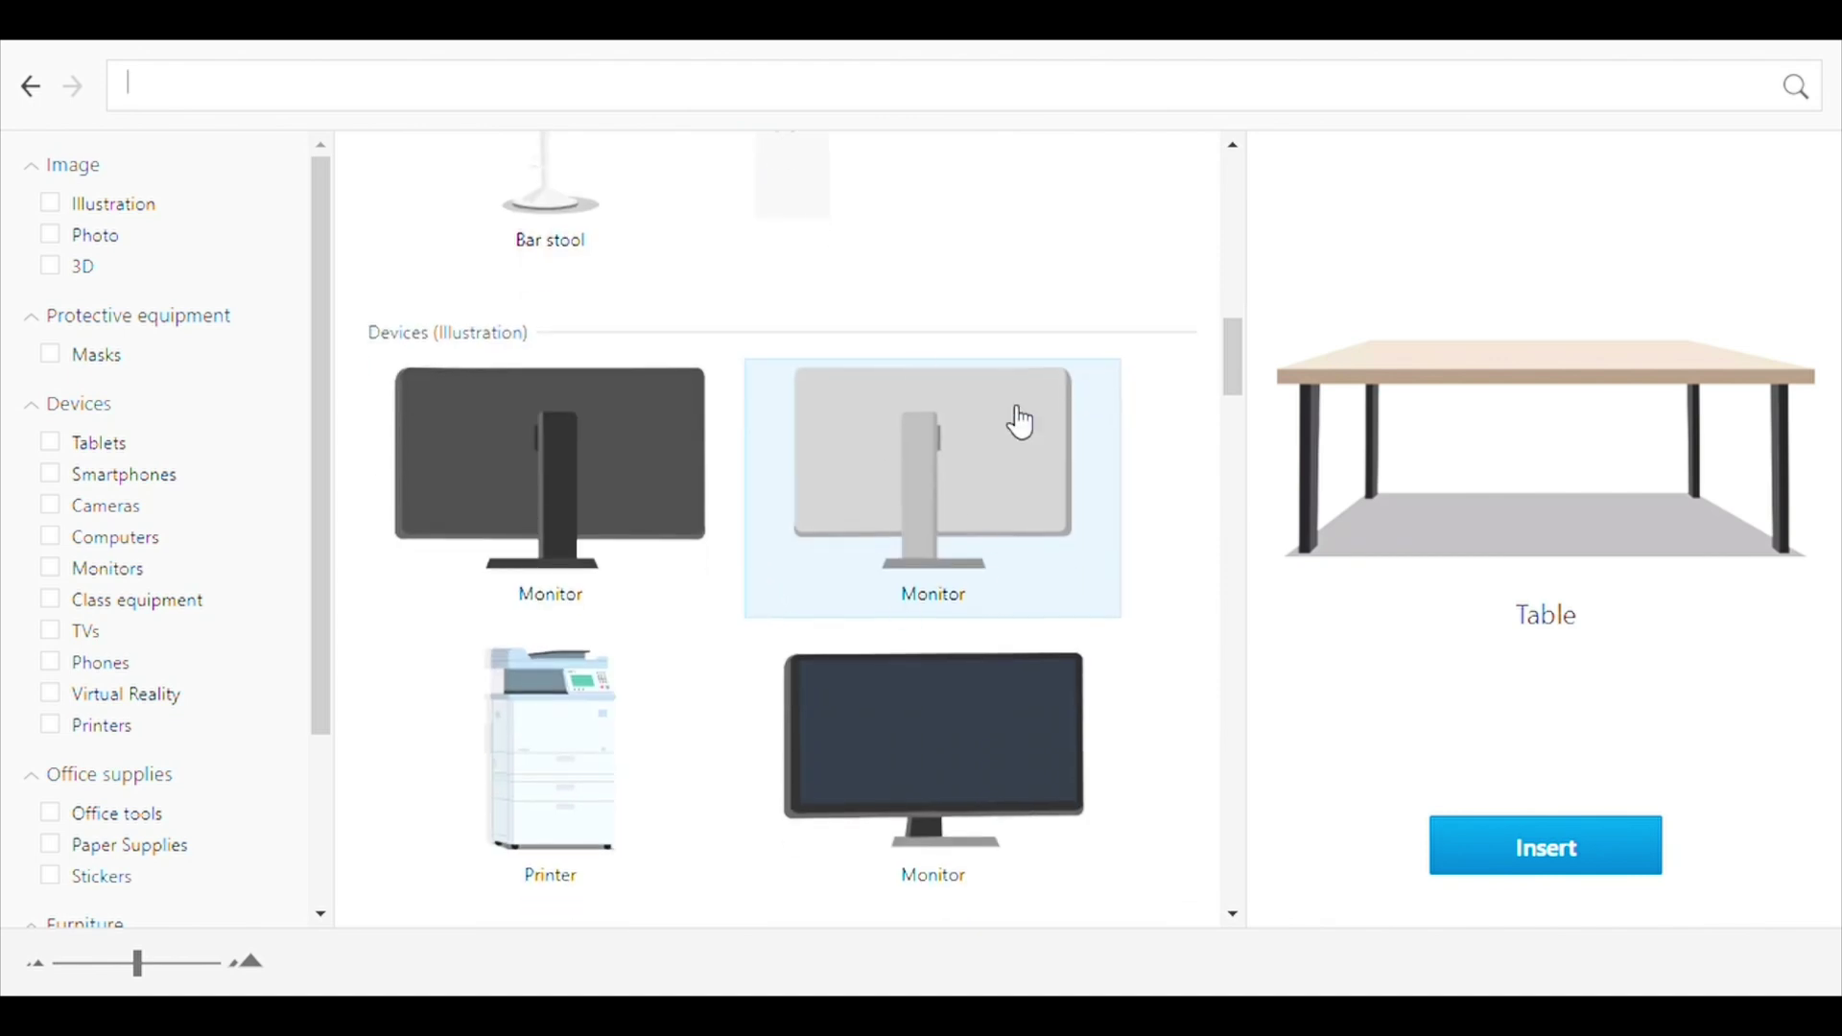
scroll(976, 509, up, 1)
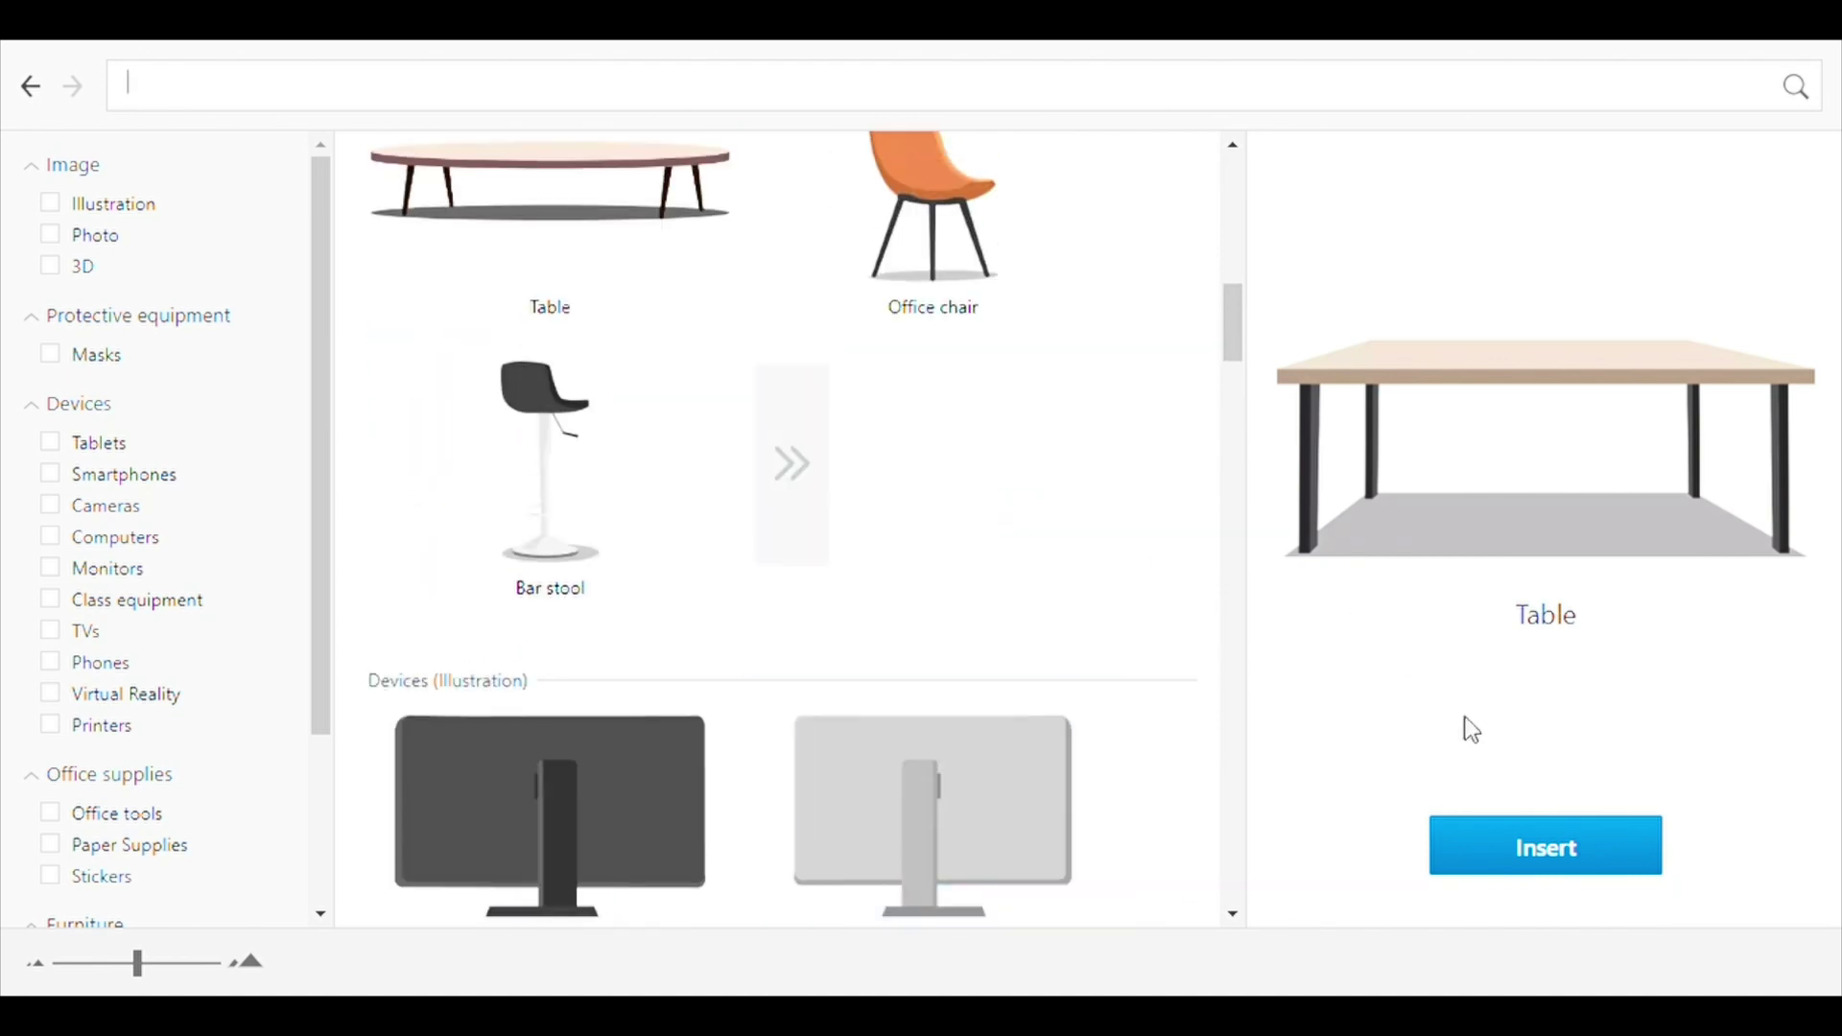
Step: Insert the table illustration, shrink it and place it beside the bullet list
click(1525, 853)
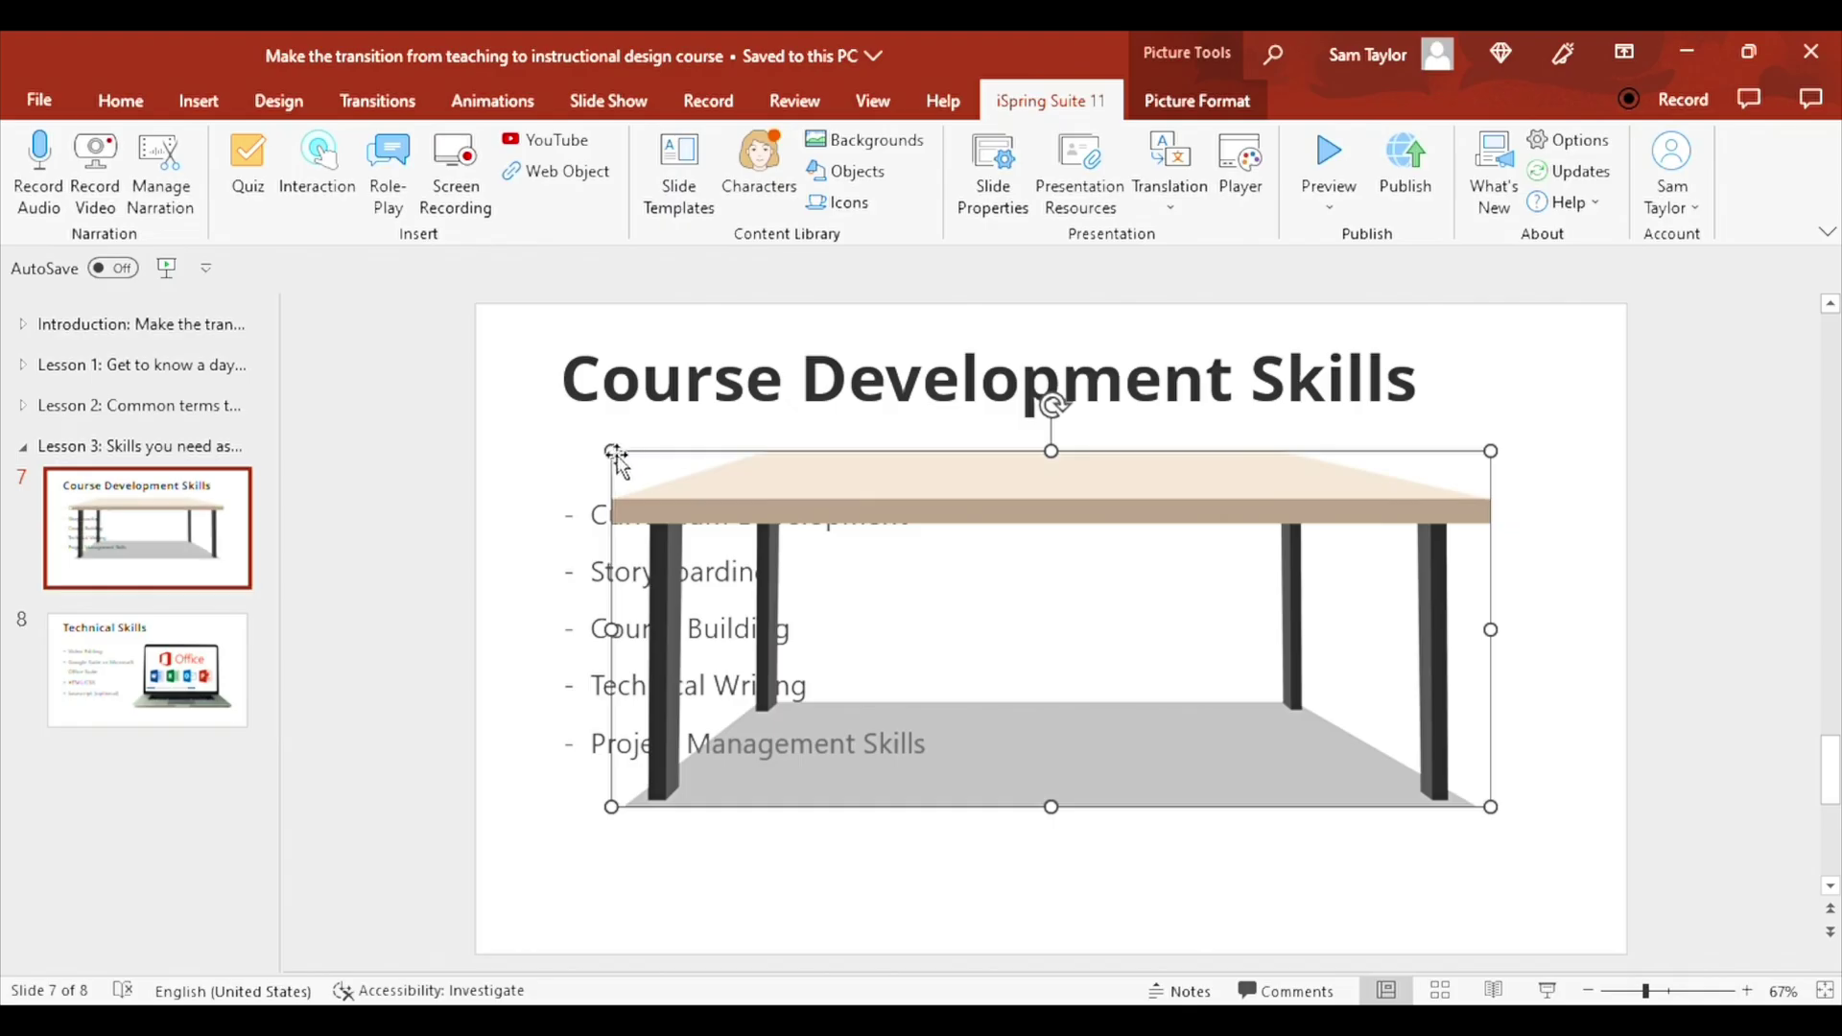
drag(614, 451, 979, 604)
drag(1147, 683, 1211, 714)
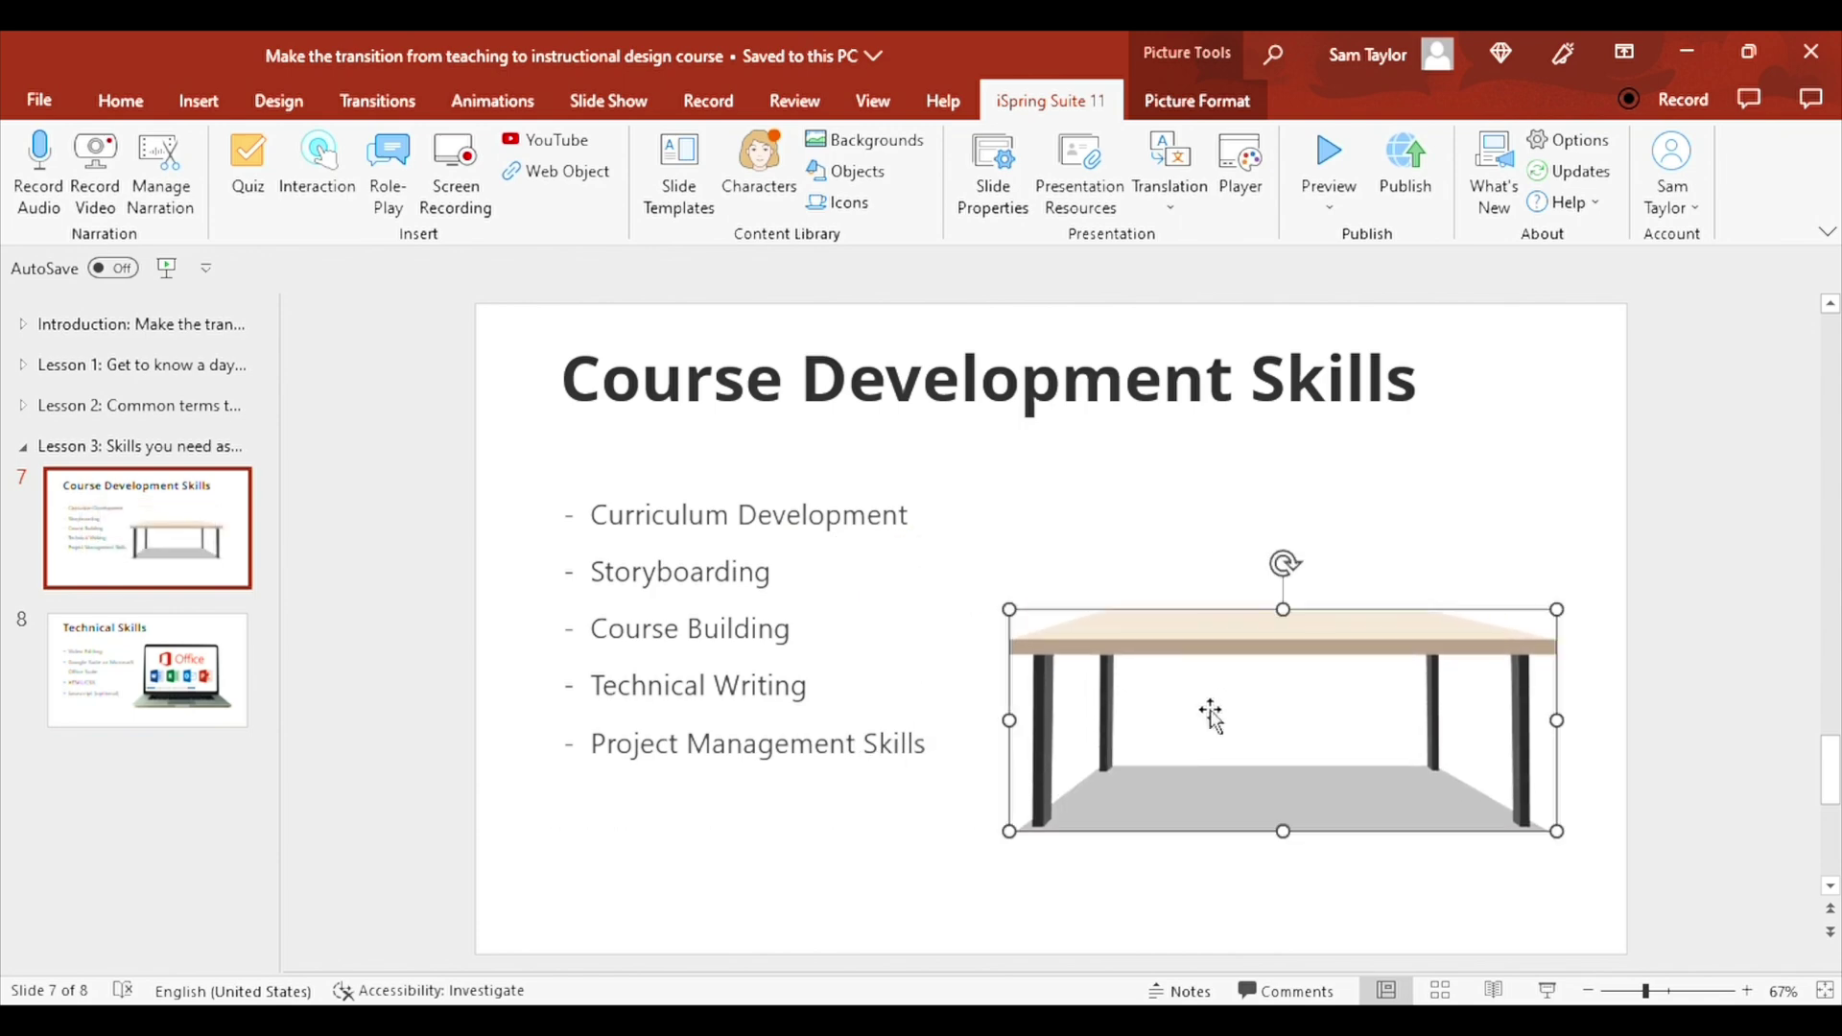
click(1123, 537)
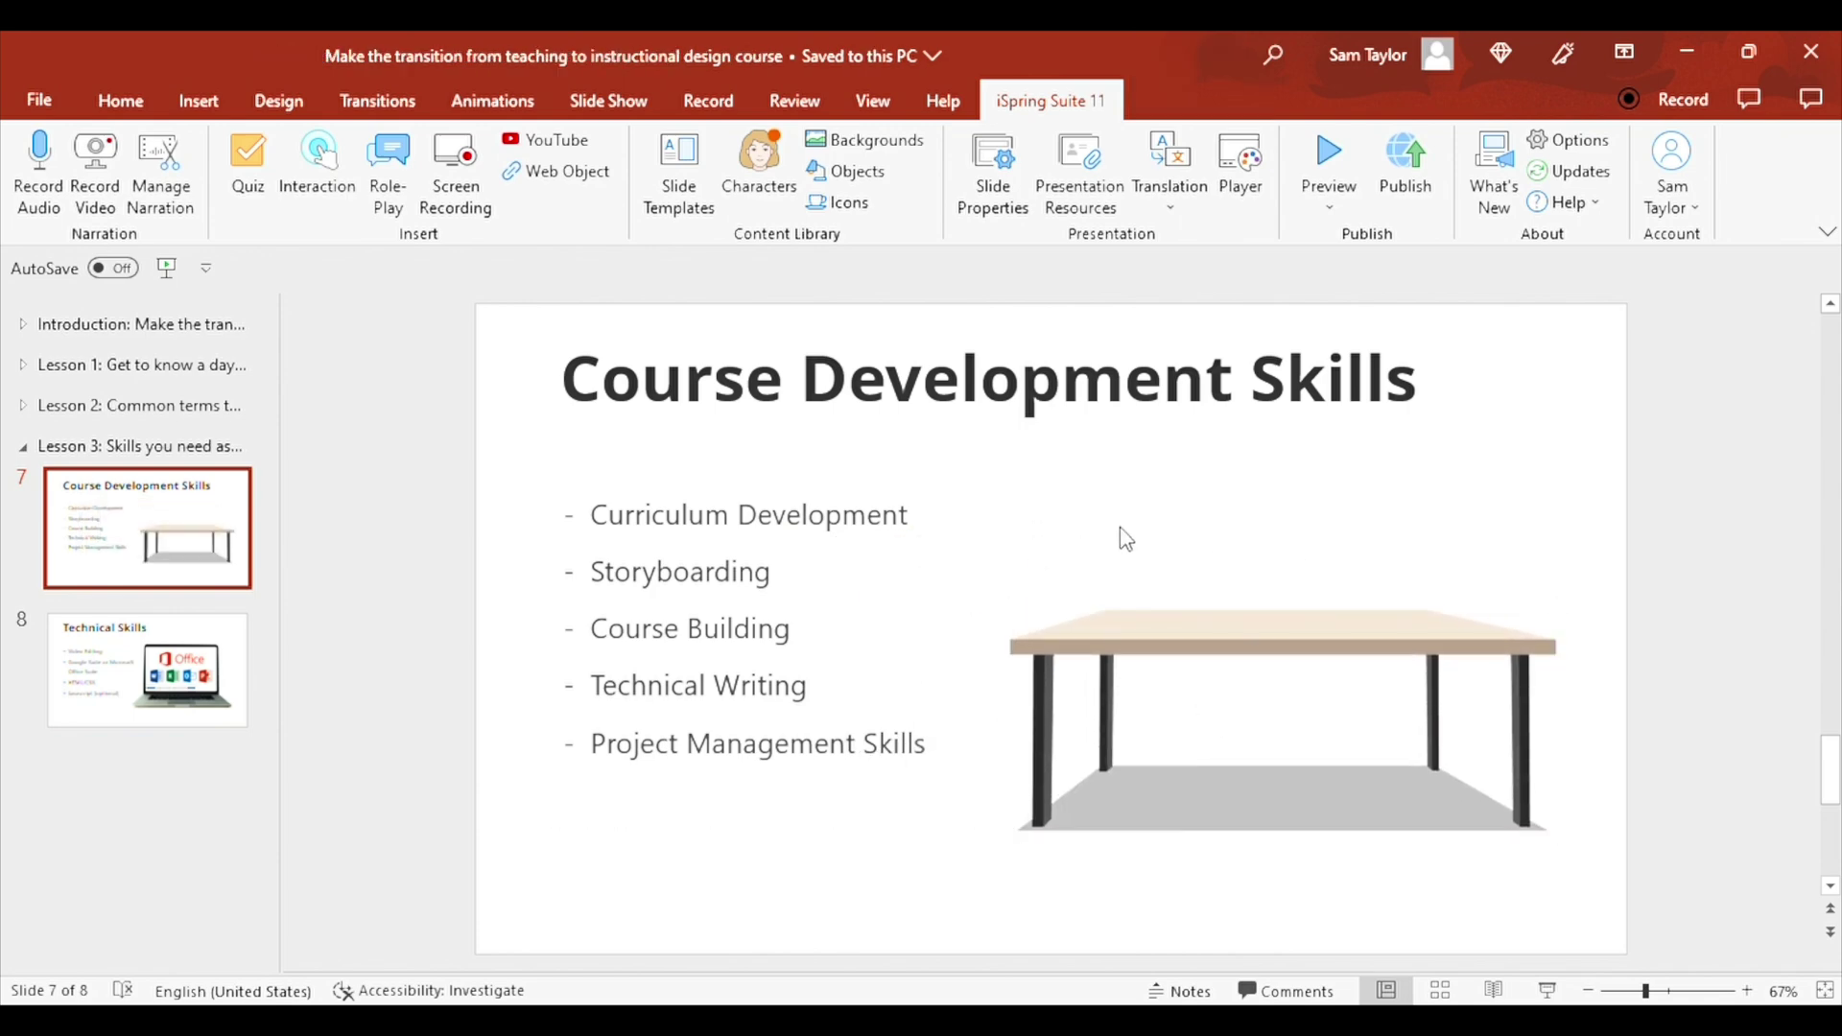
Step: Add the orange office chair and size it at the table's right end
click(881, 175)
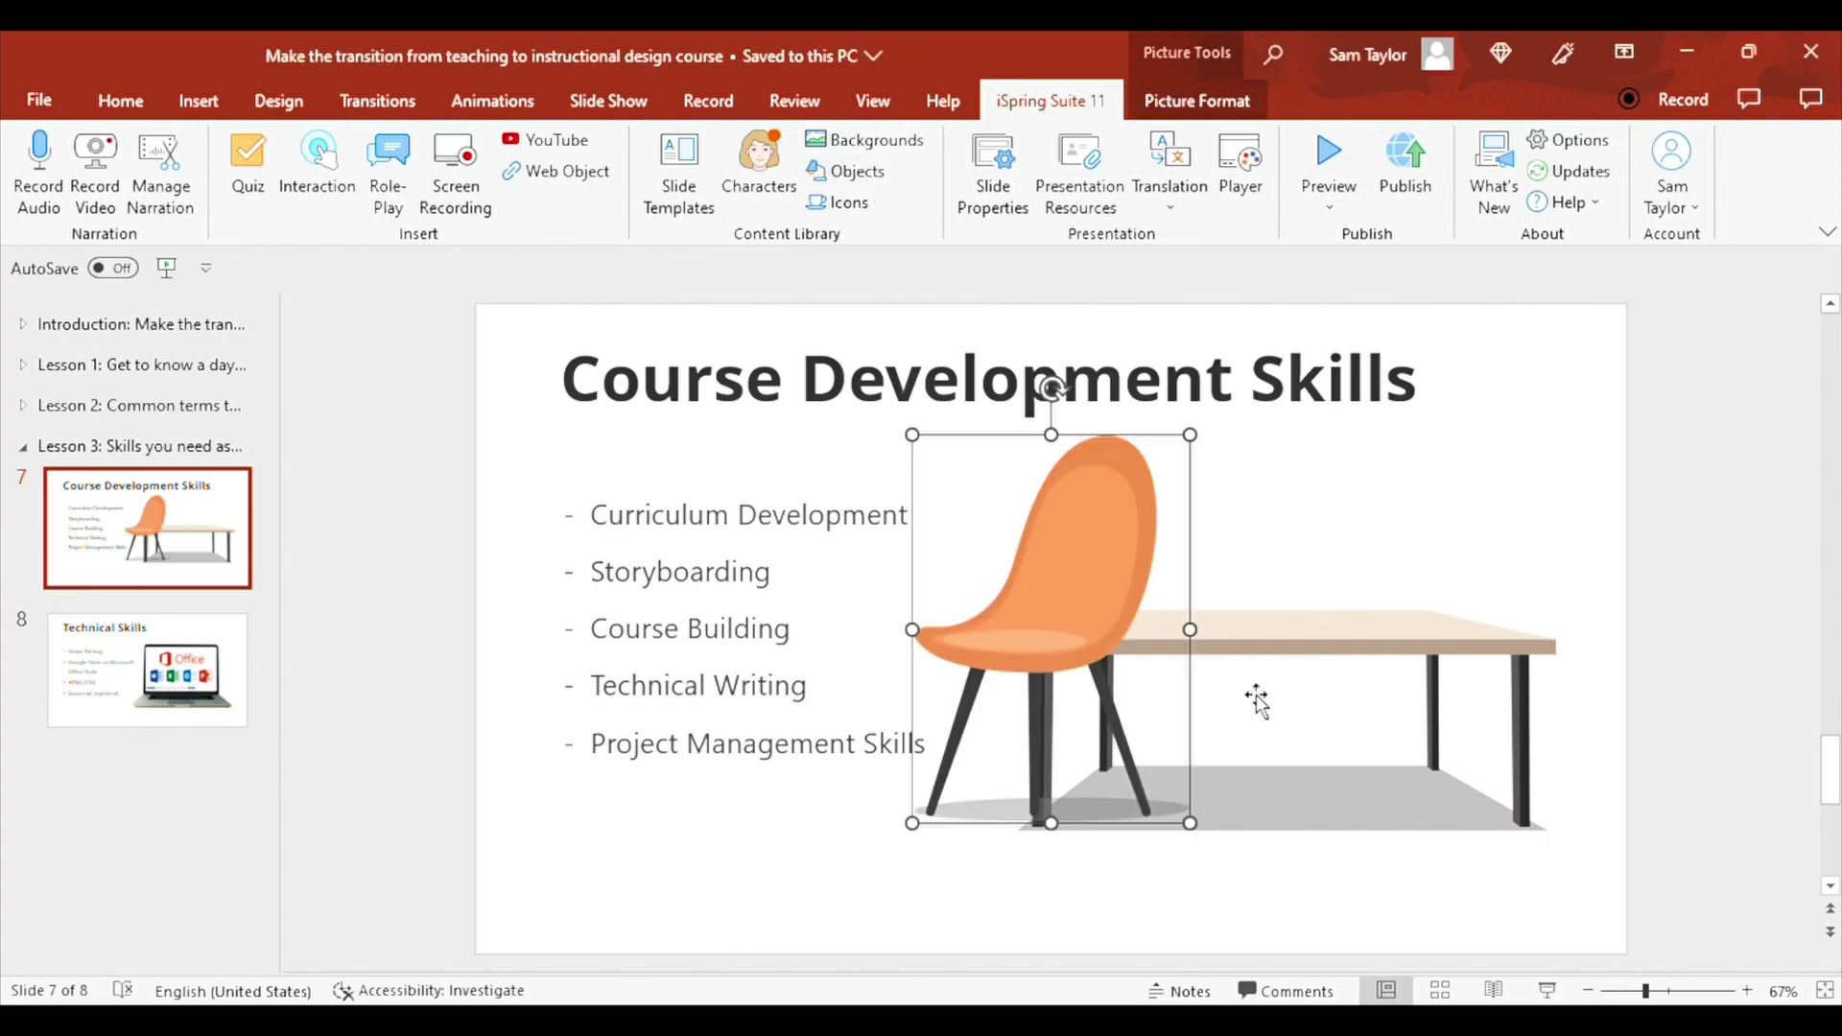
drag(1149, 587, 1464, 609)
drag(1286, 416, 1337, 515)
drag(1447, 589, 1464, 606)
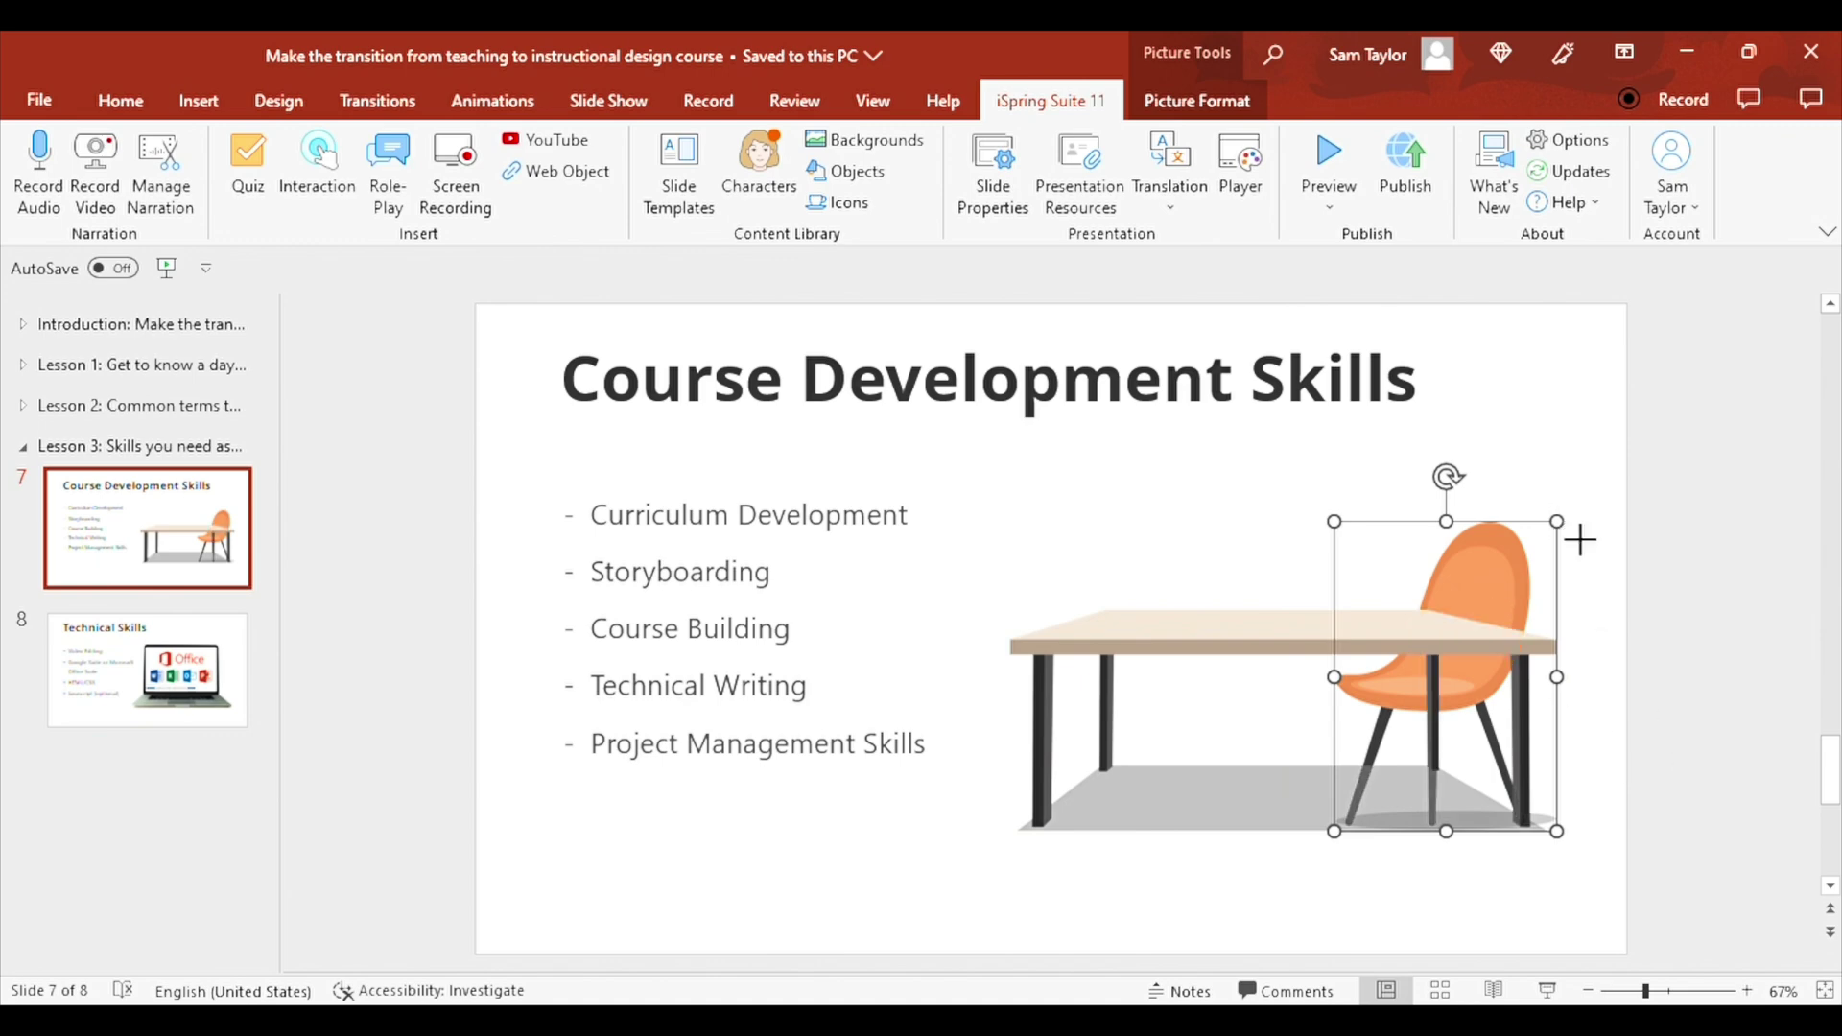
drag(1557, 521, 1596, 512)
click(1315, 513)
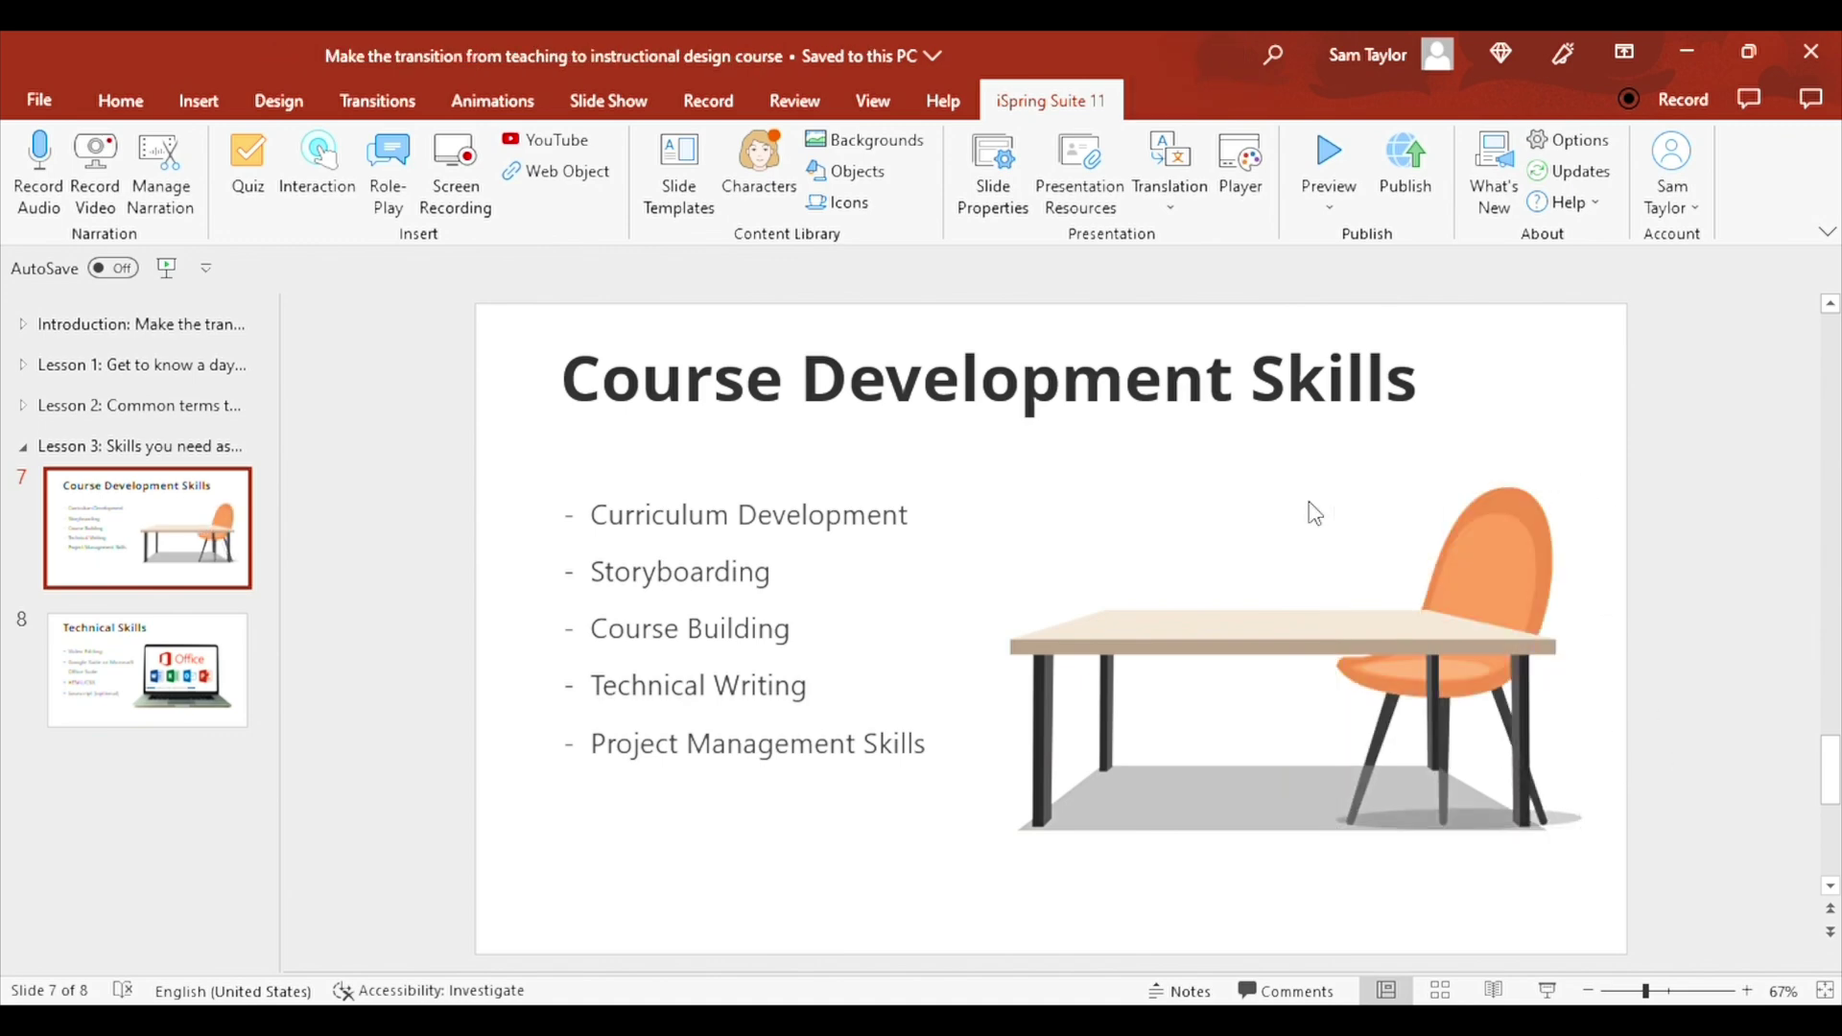
Step: Add a monitor illustration and place it on top of the desk
click(845, 171)
drag(1140, 582, 1330, 490)
click(1569, 436)
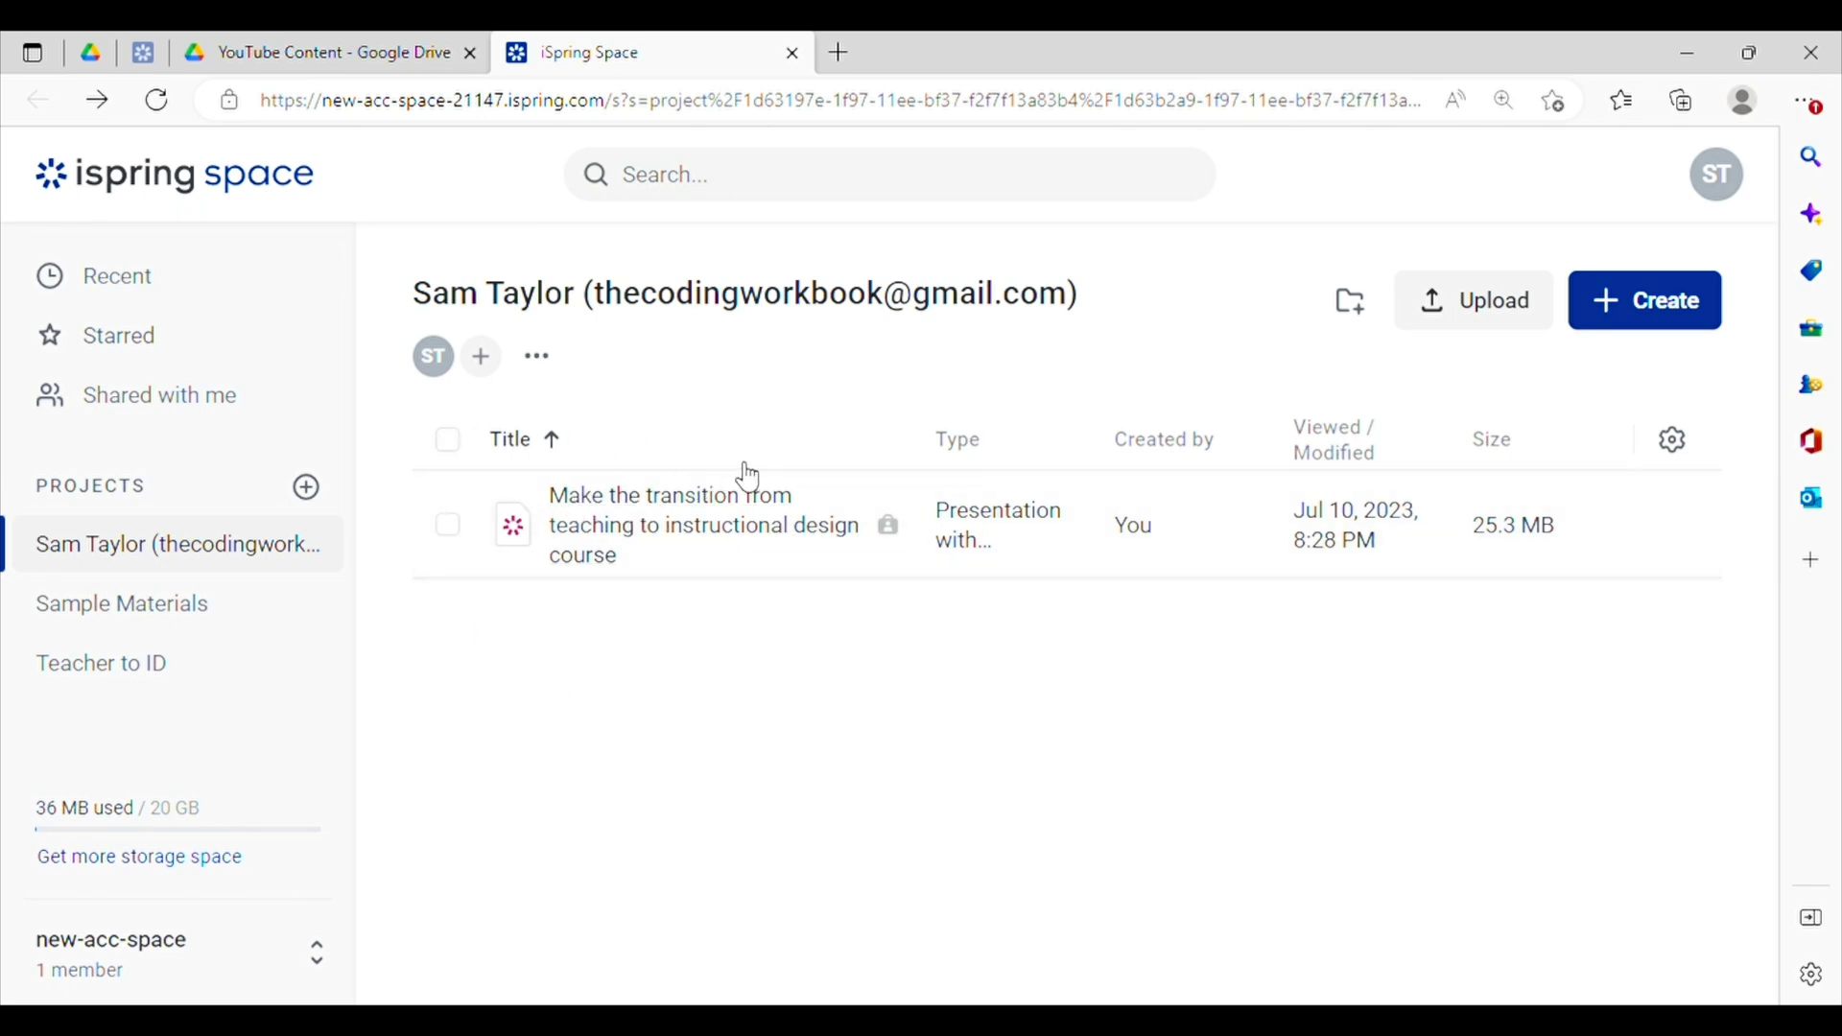
Step: Add the 'Make the transition from teaching to instructional design' course to My Portfolio
click(1724, 205)
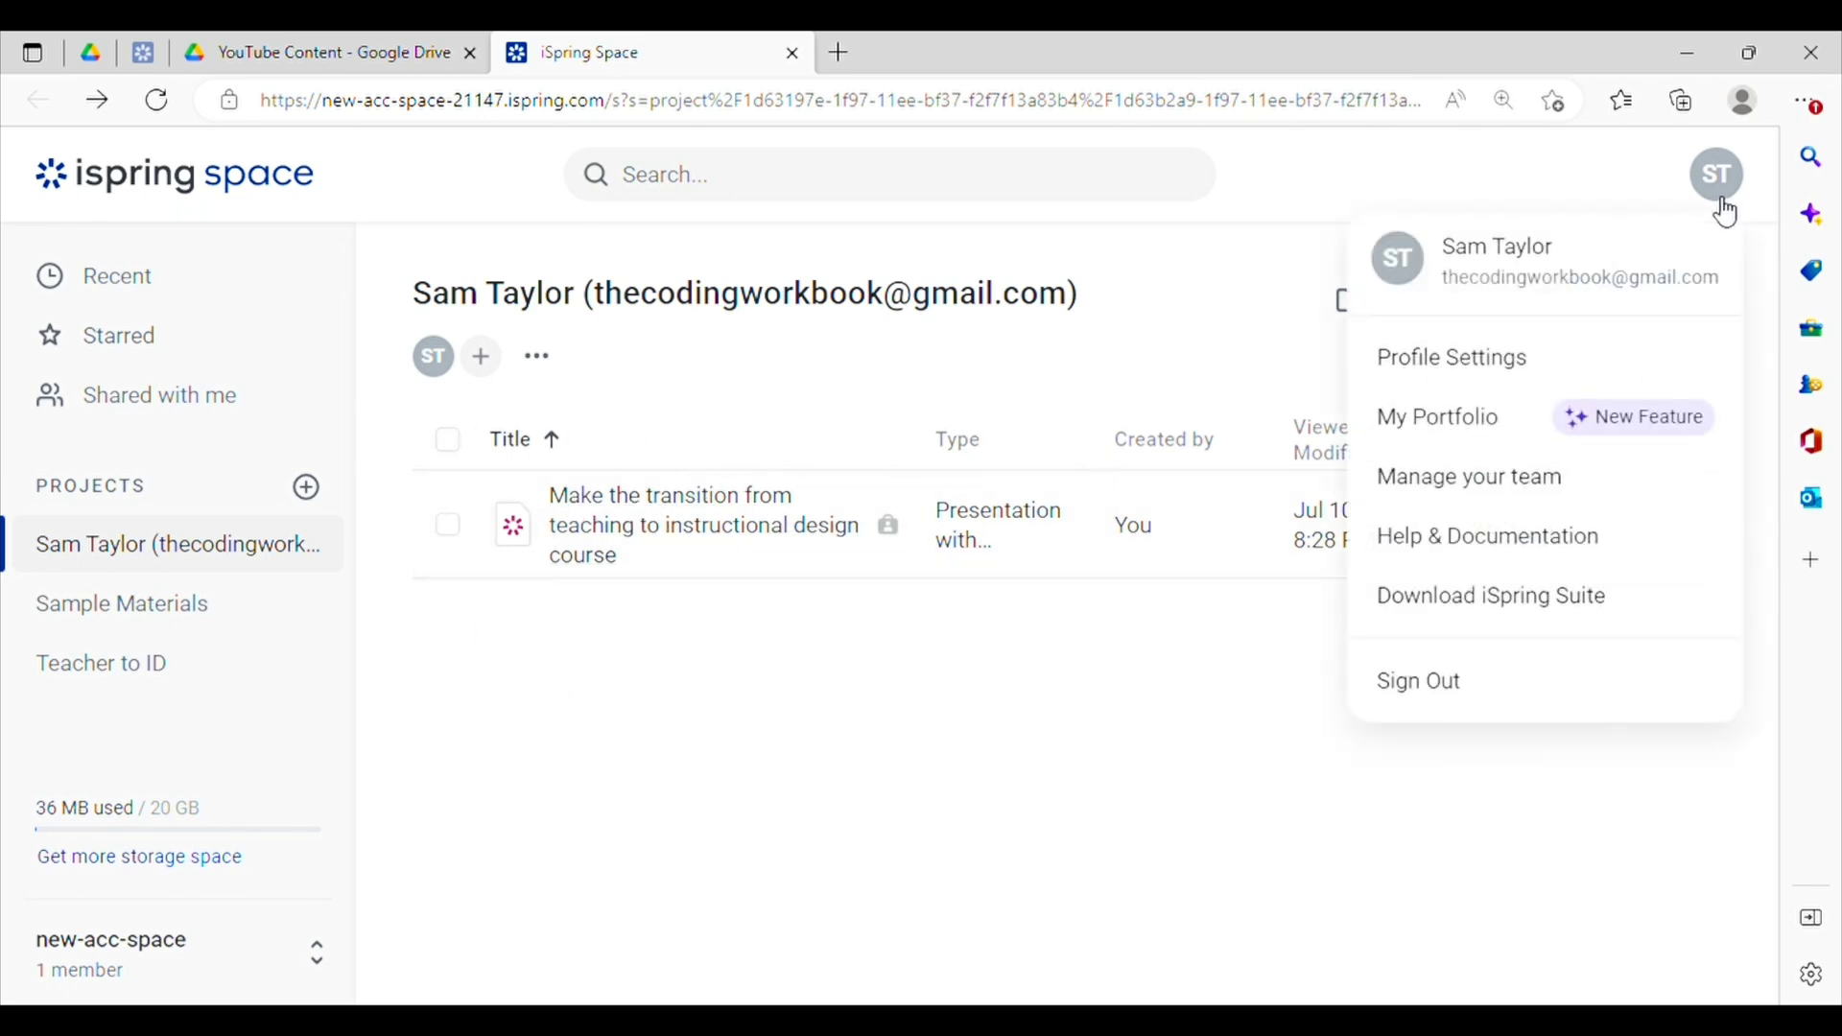
click(1513, 422)
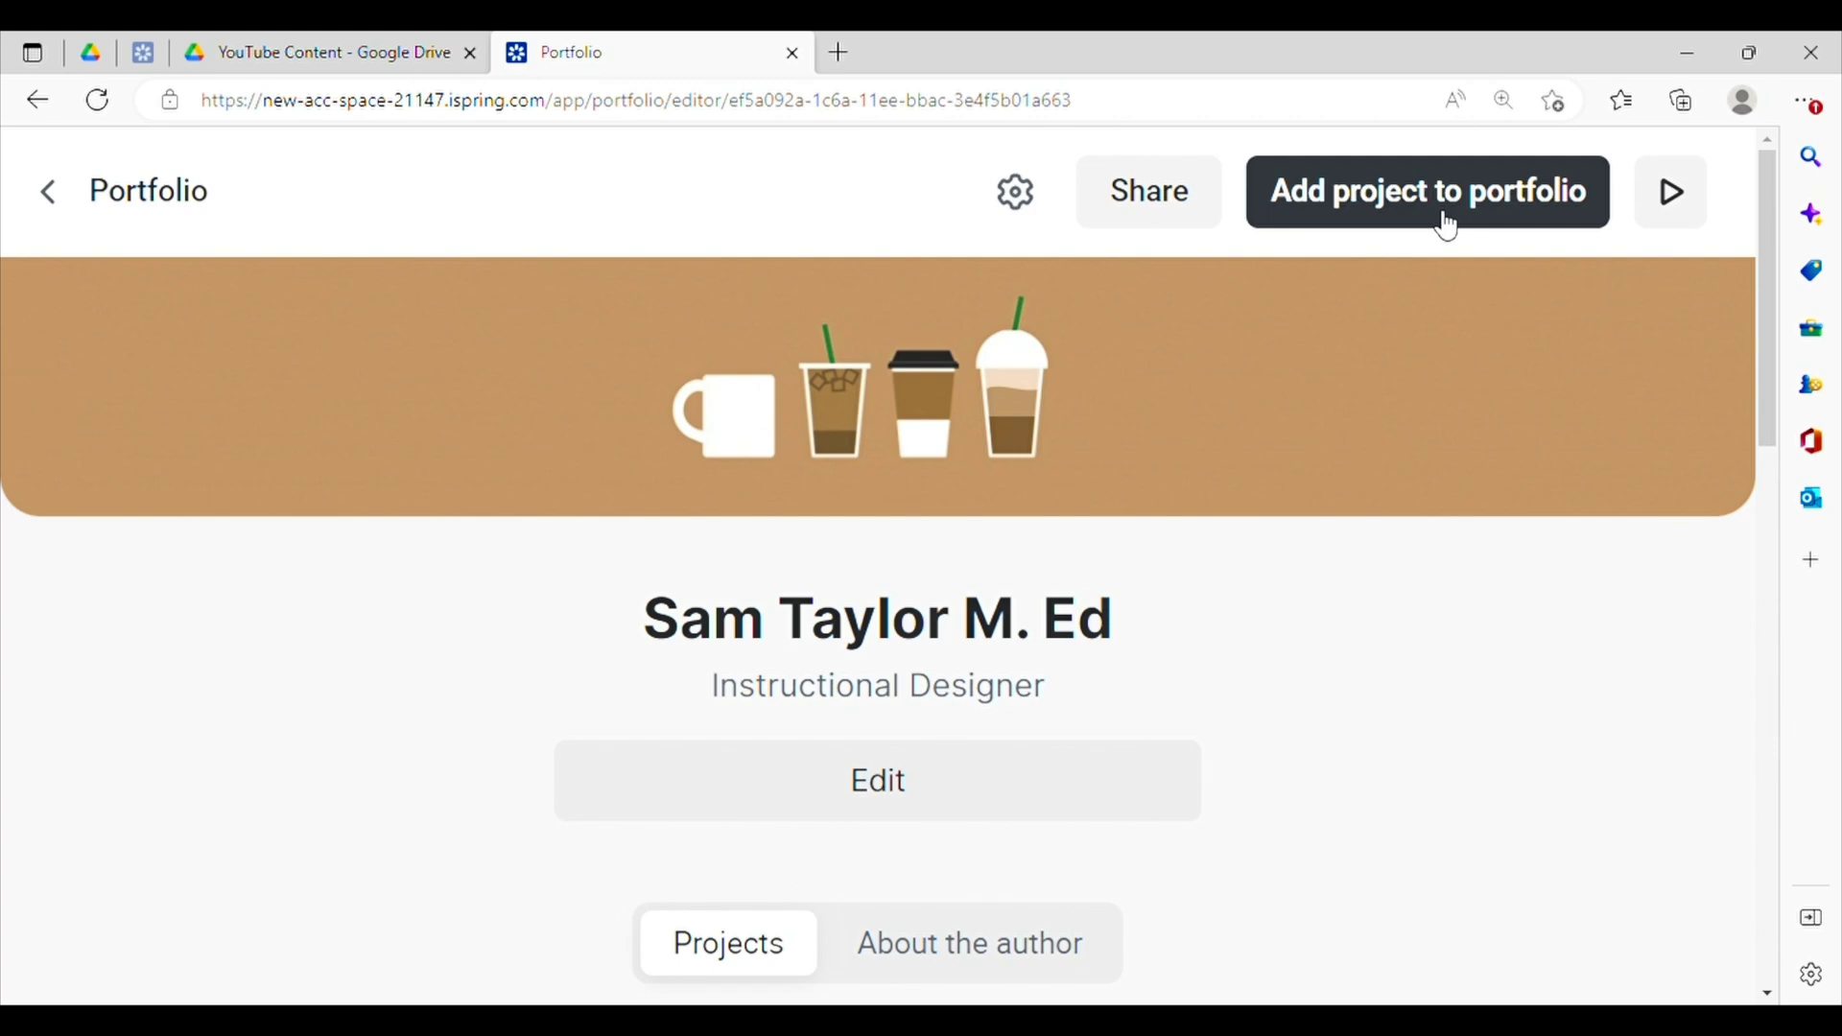
click(1374, 216)
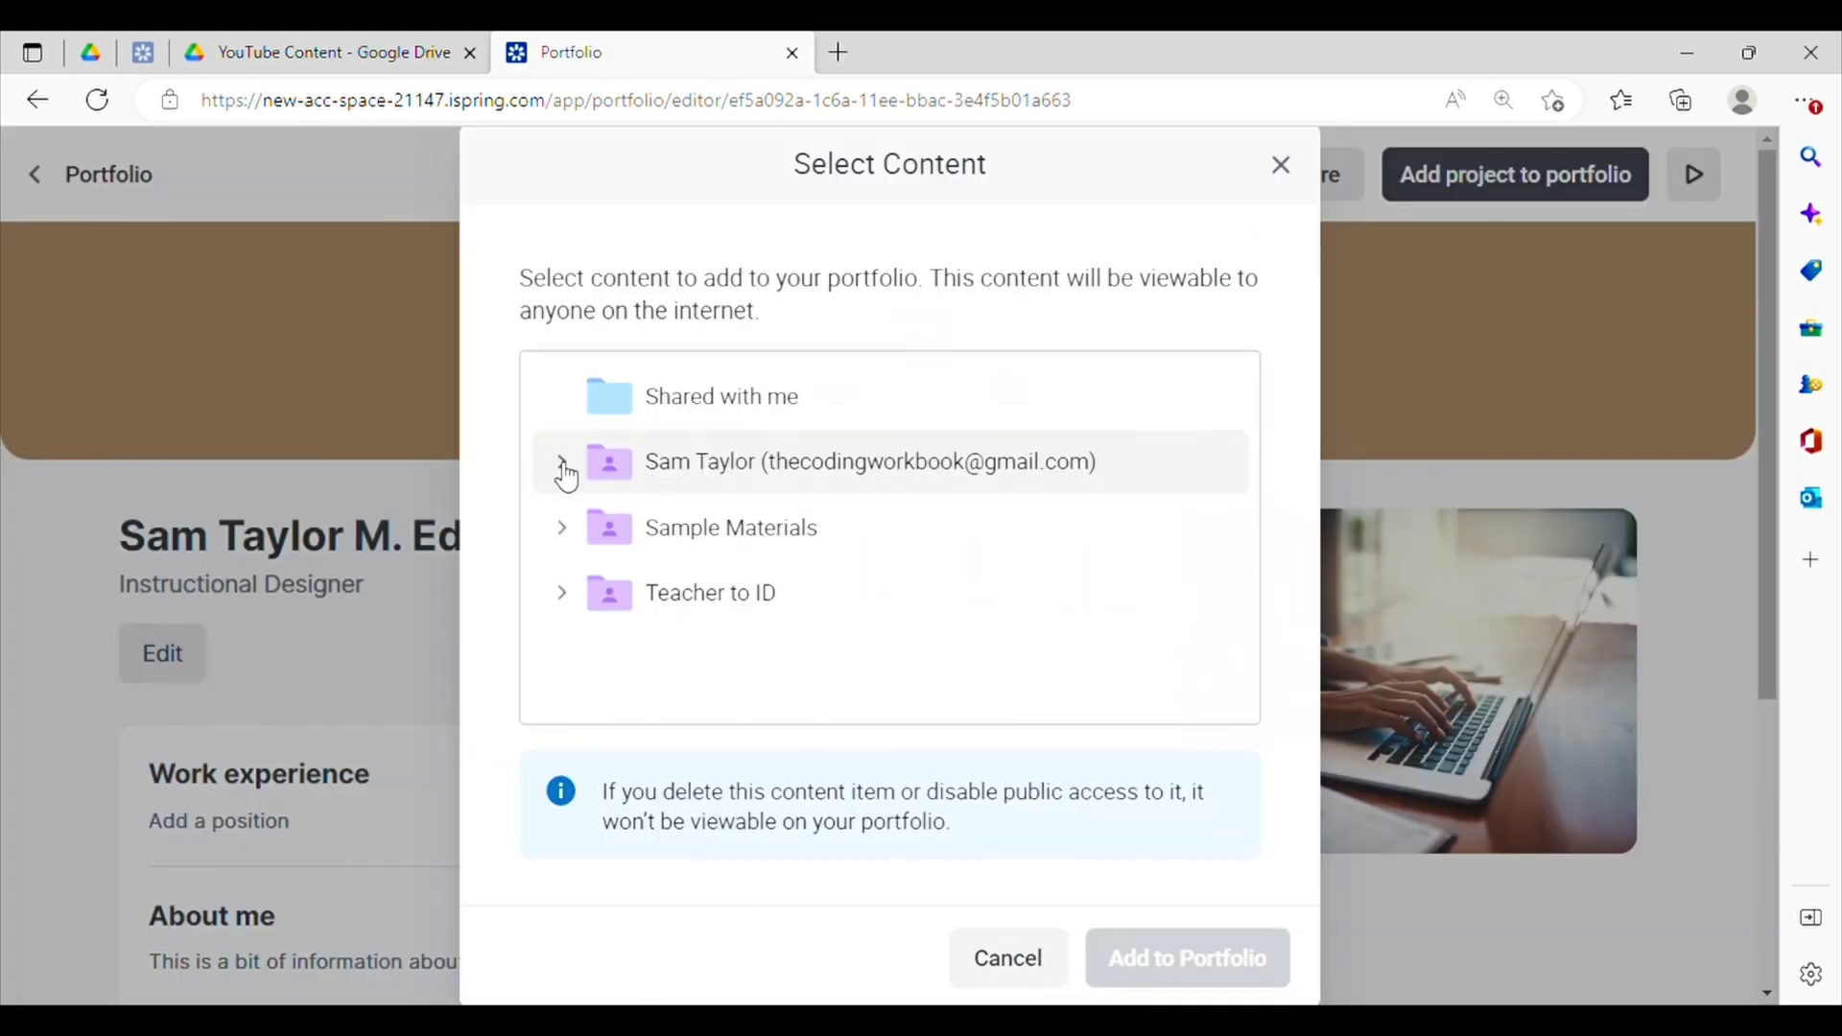
click(566, 470)
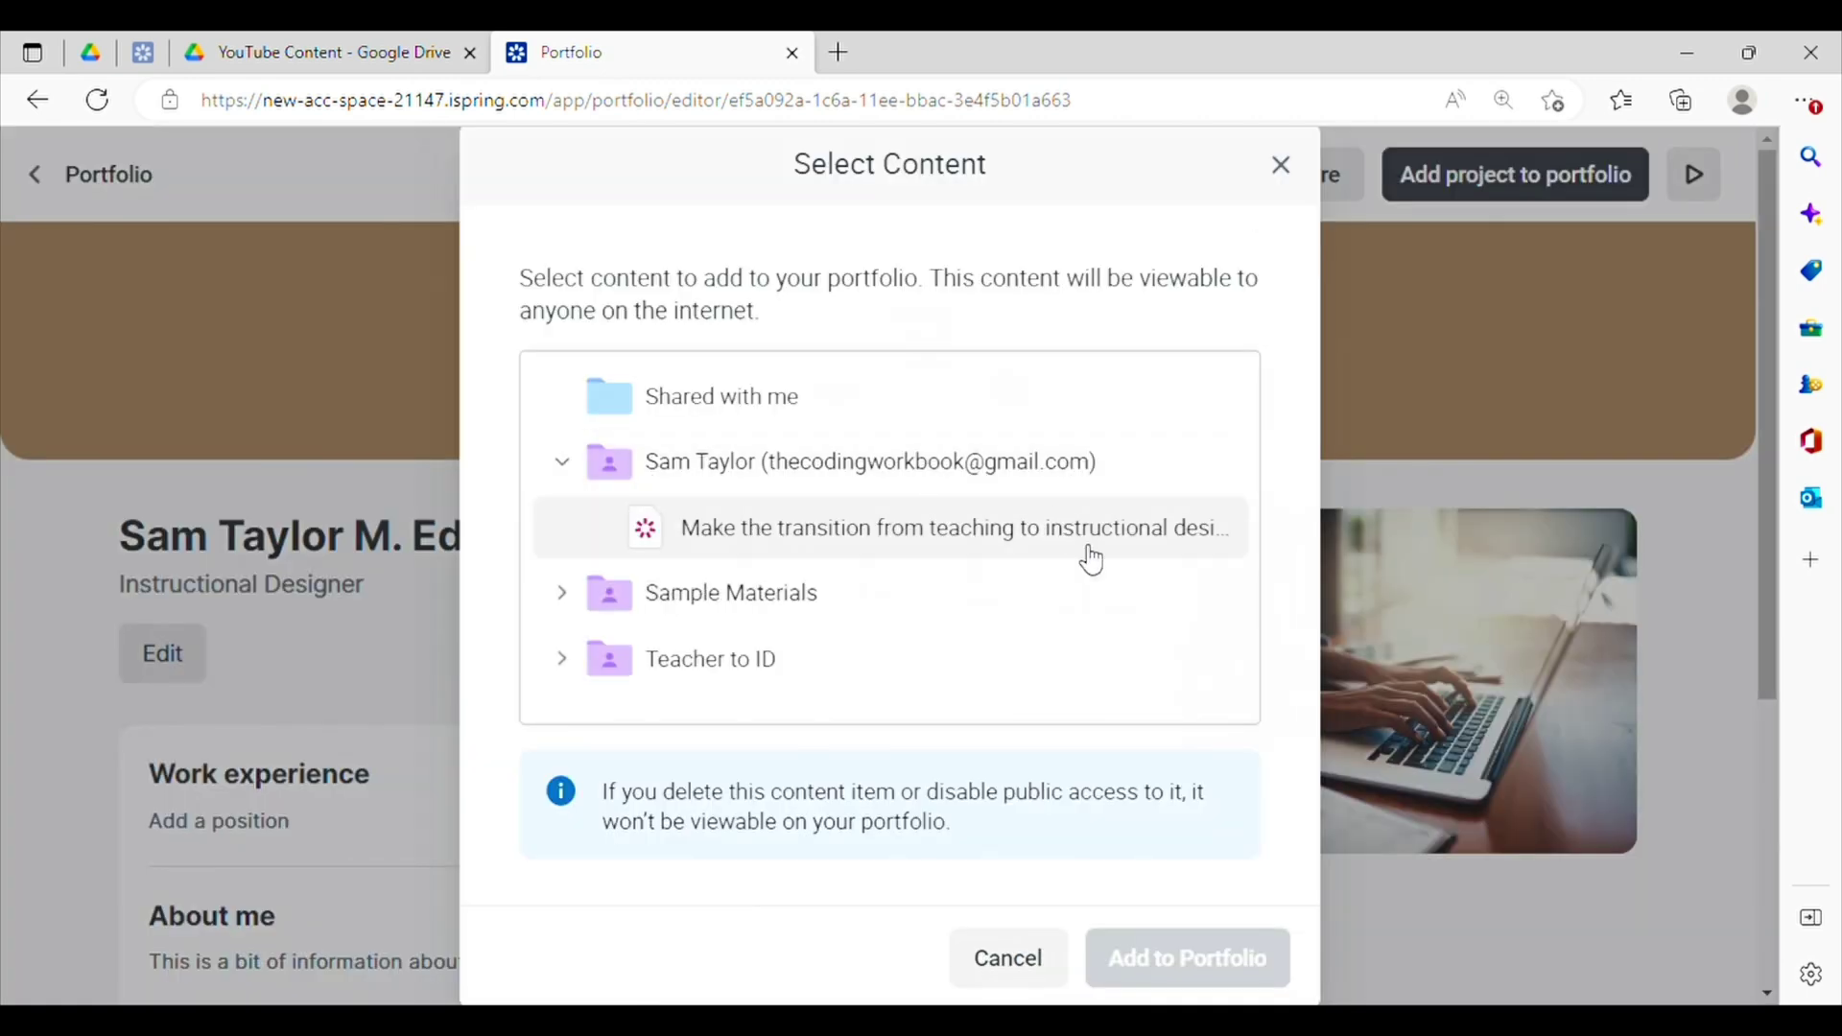
click(1092, 558)
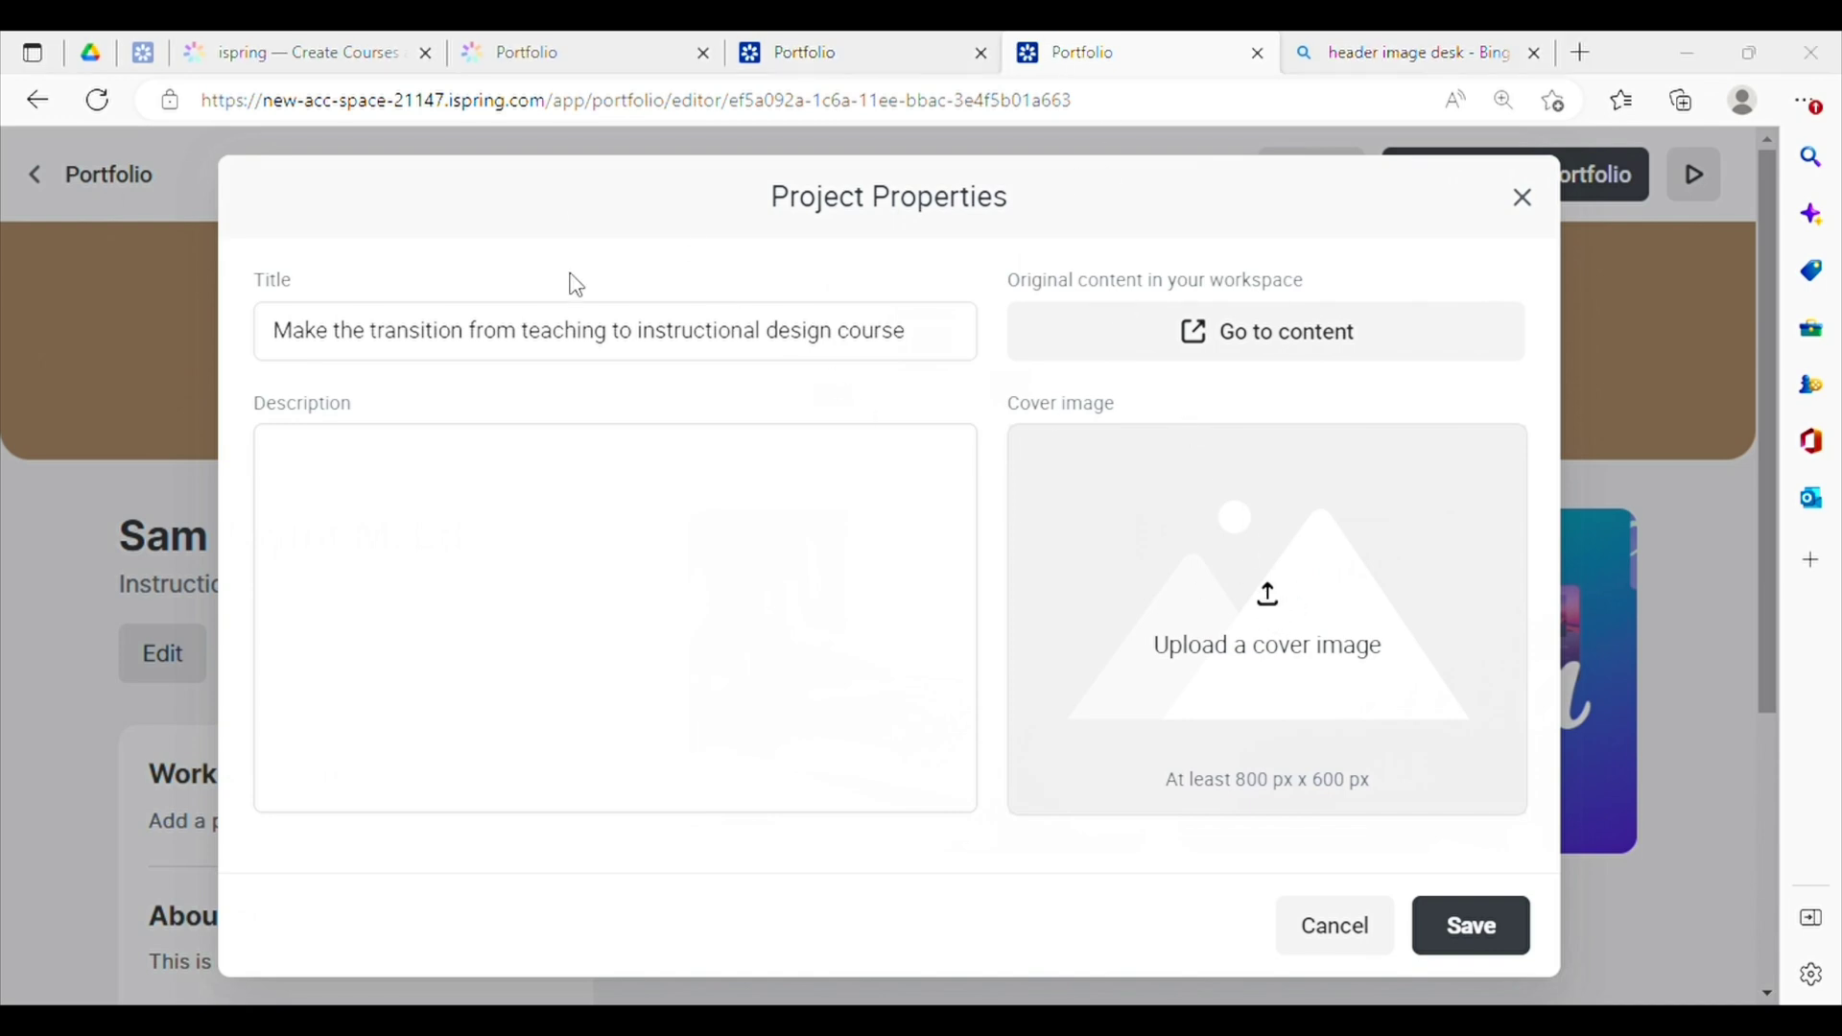
Step: Start the description with 'In this lesson you will' and capitalise Instructional Design in the title
click(579, 629)
text(In this lesson yo)
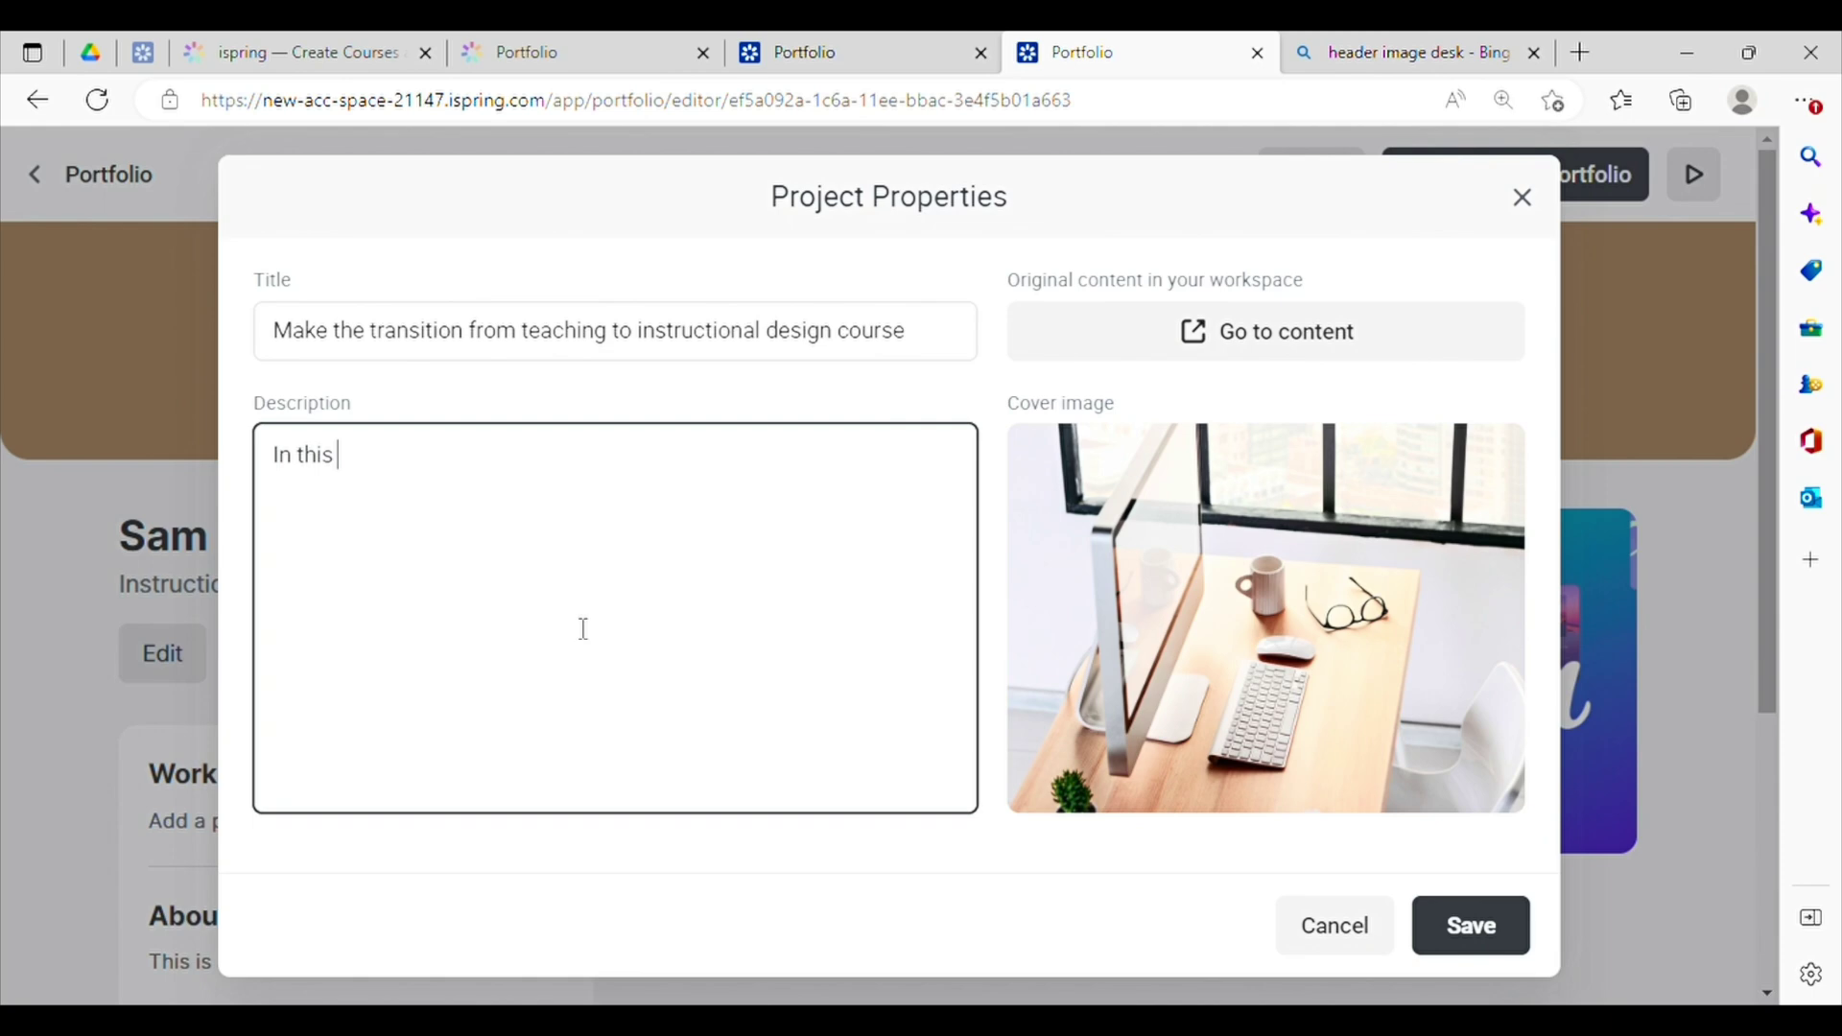
text(u will learn everything you need to know about)
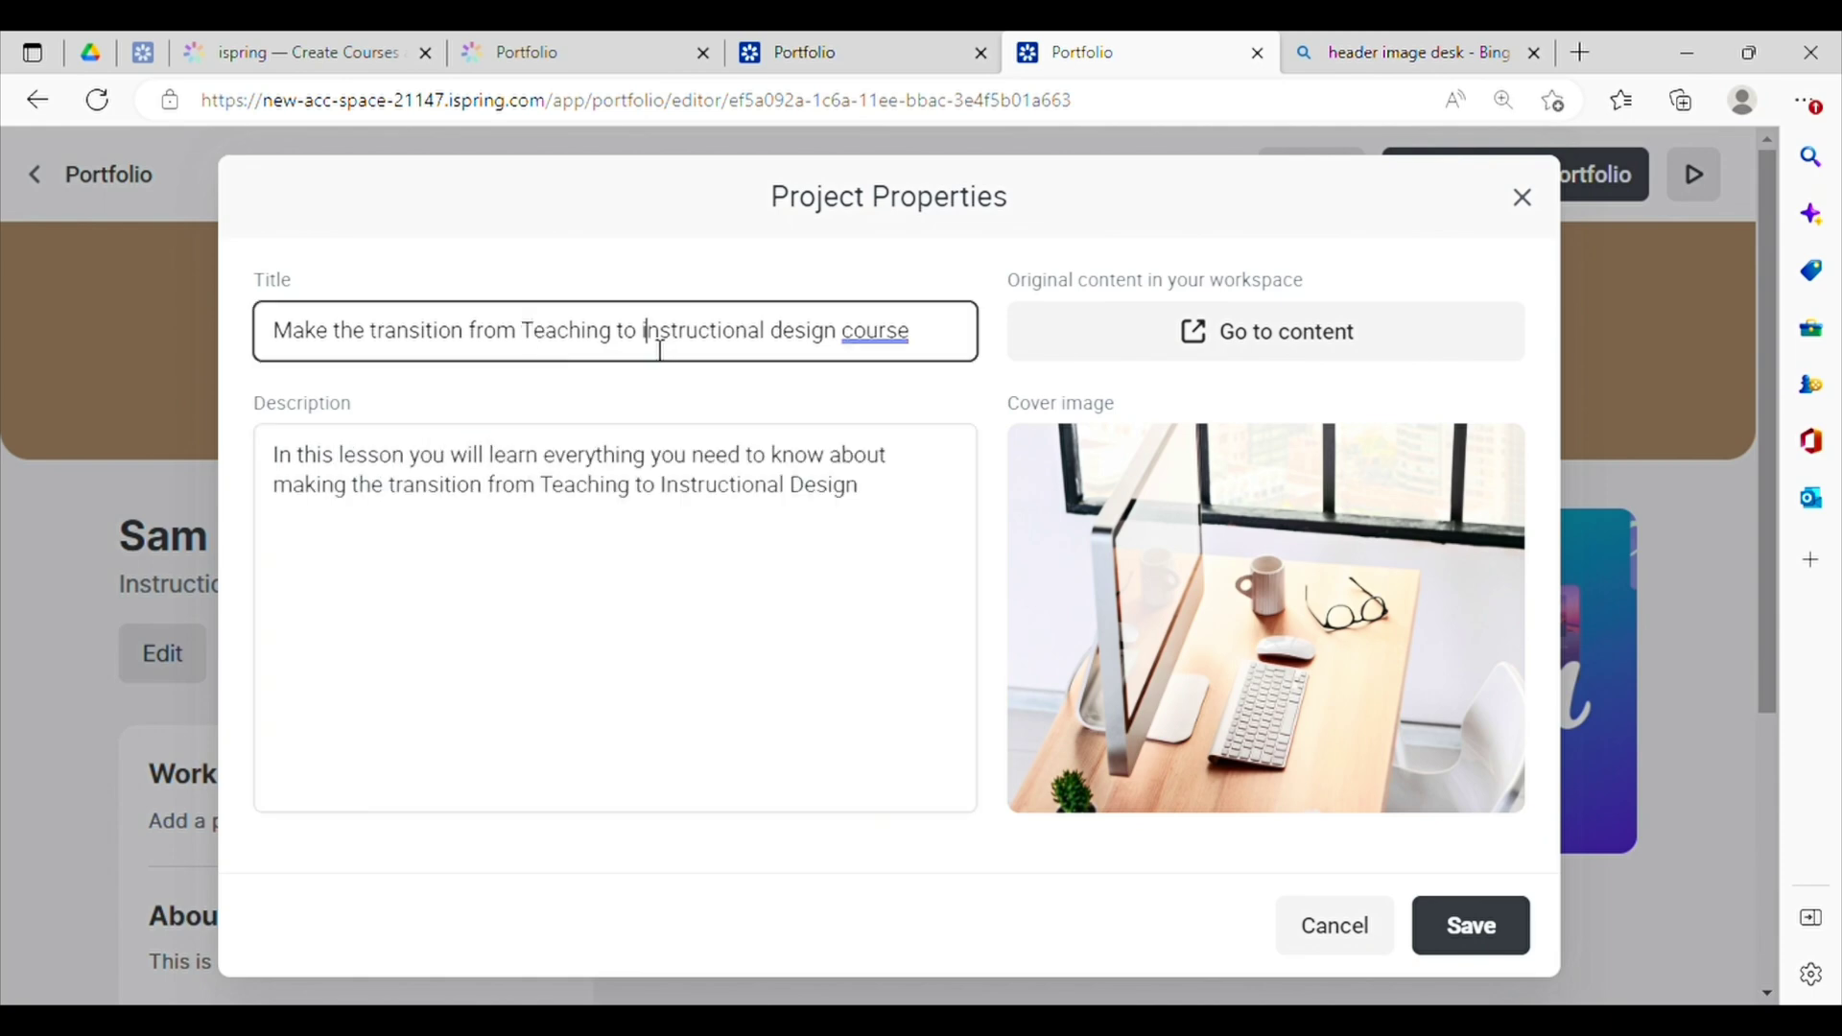
key(BackSpace)
text(I)
key(BackSpace)
text(D)
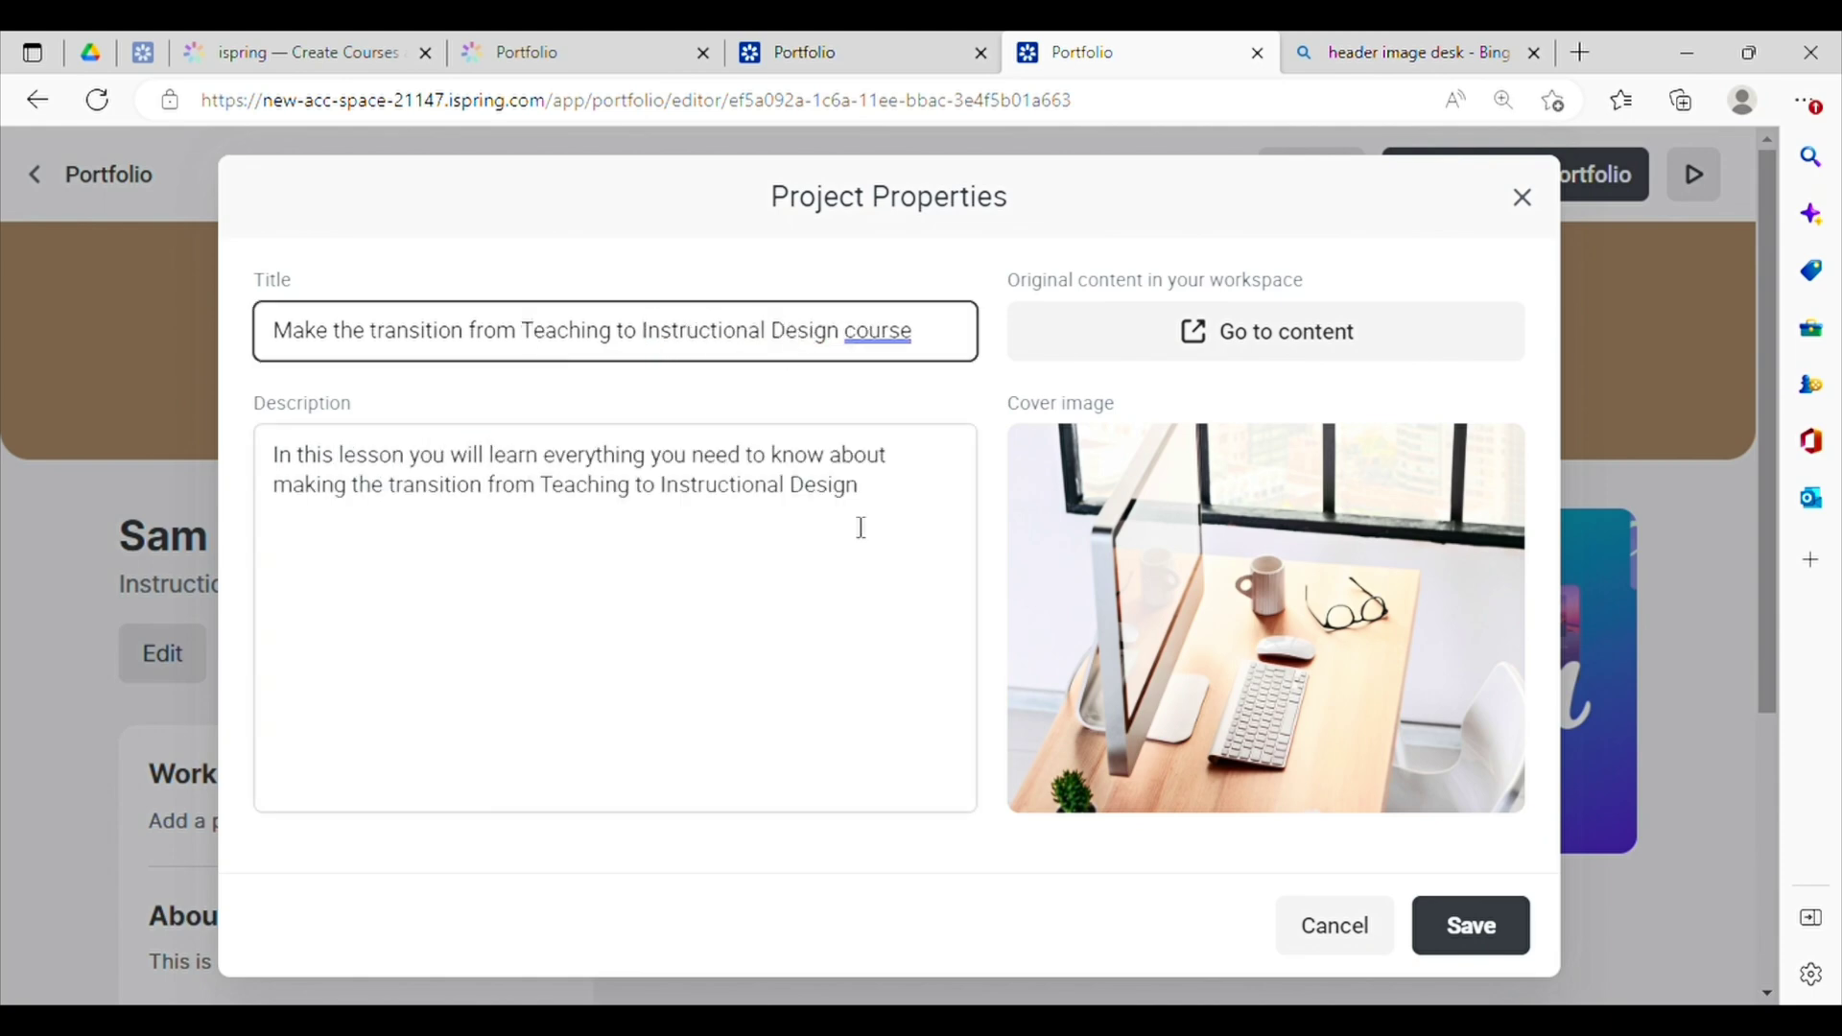
Step: Add a 'Course Outline' heading to the description with Lesson 1, Lesson 2 and Lesson 3 lines
click(890, 498)
key(Return)
key(Return)
text(Lesson)
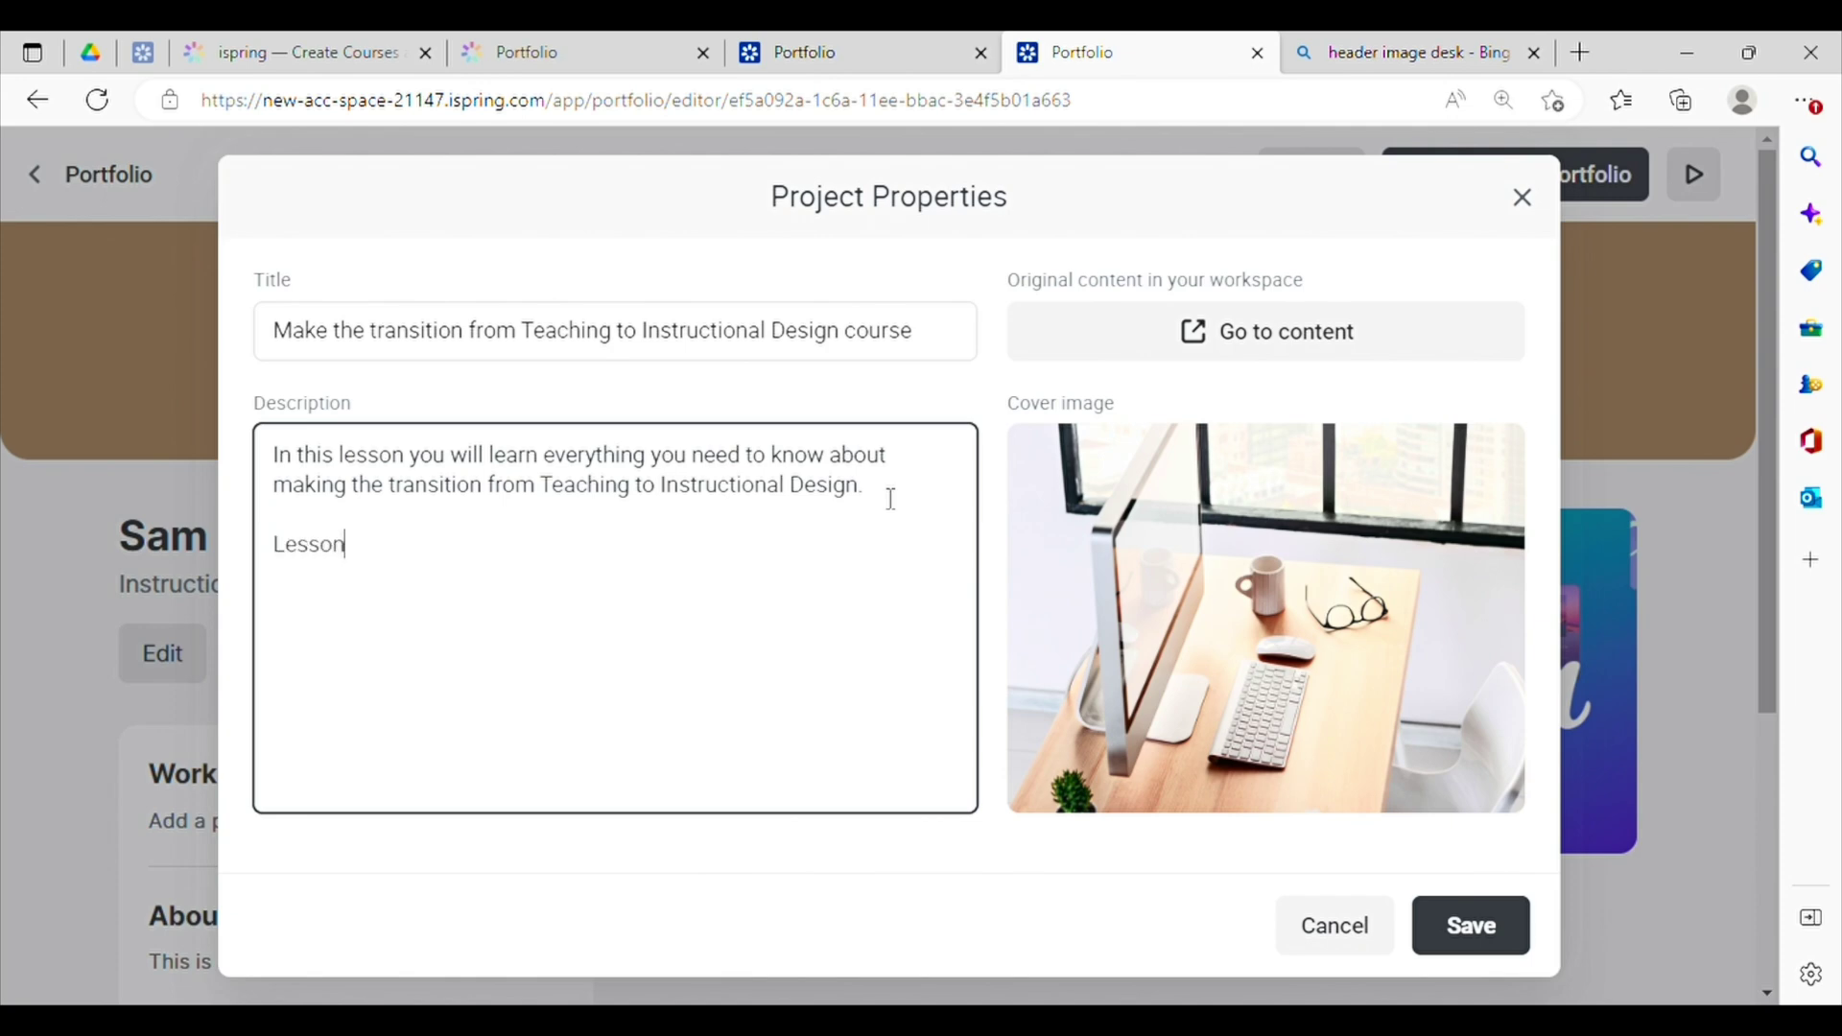
text(ourse Outline)
key(Return)
text(Less)
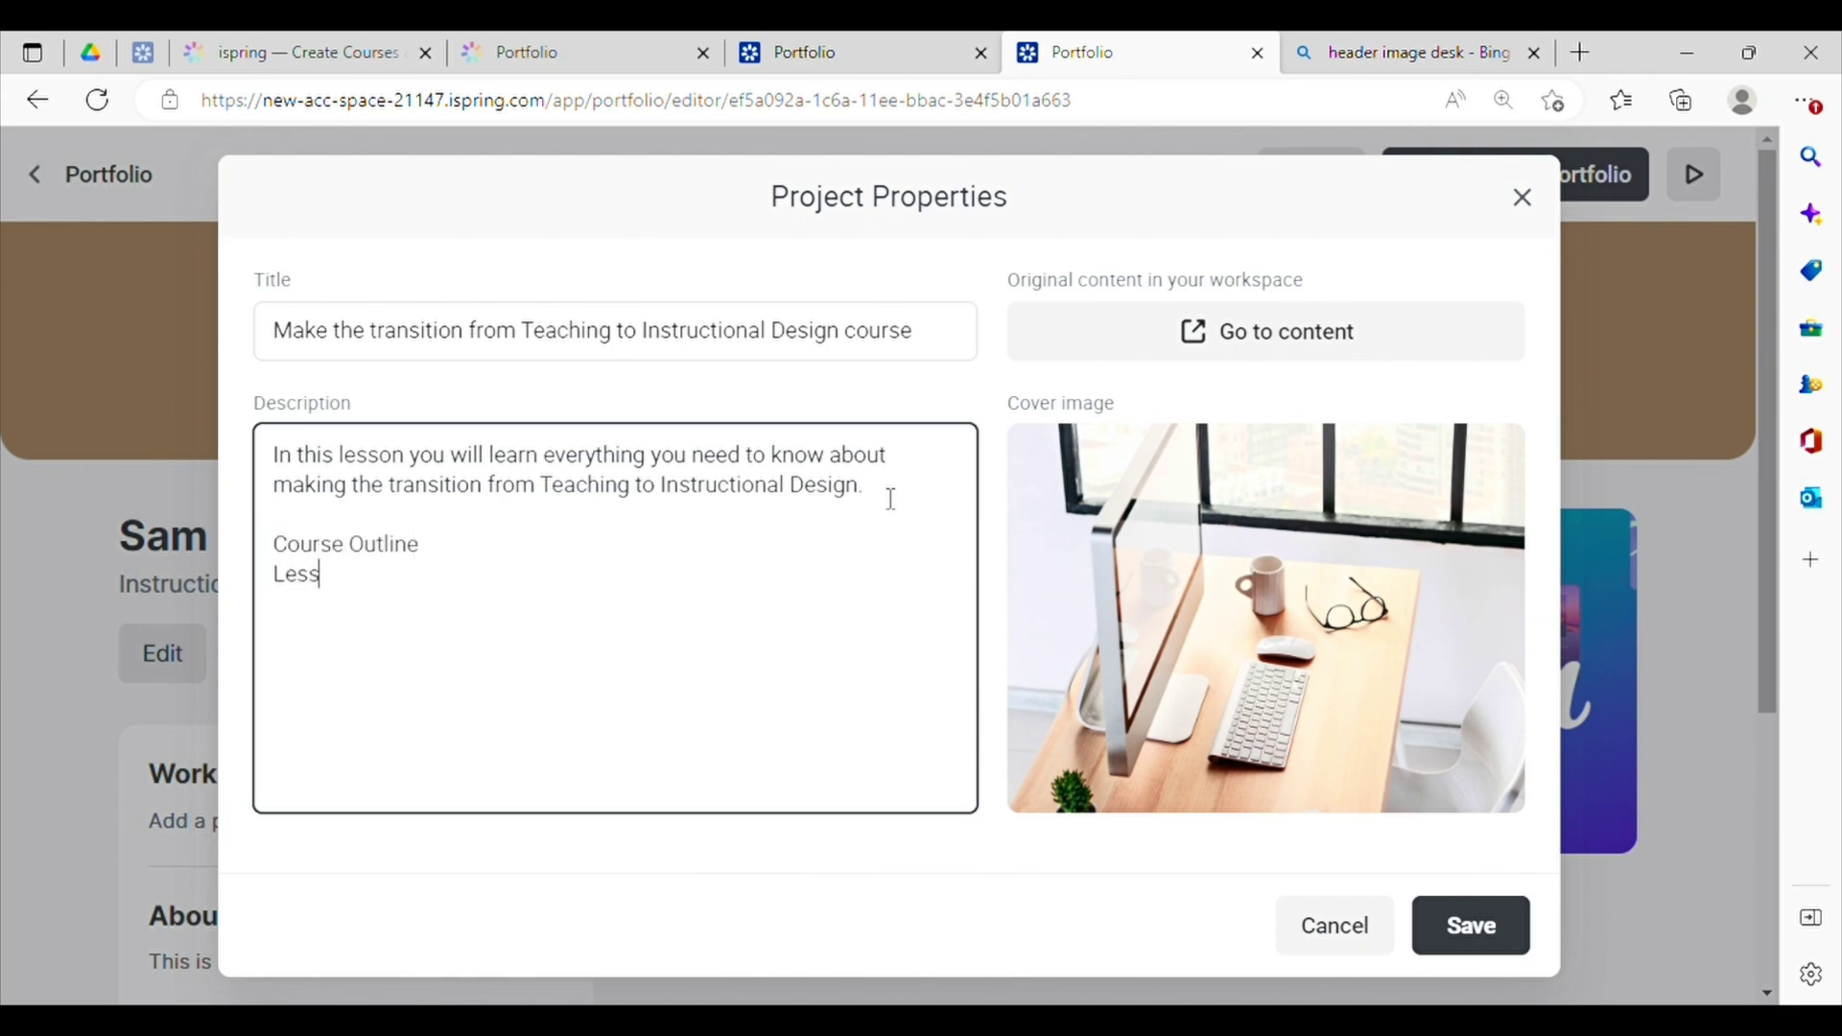
text(on 1:)
key(Return)
text(Lesson 2: )
text(Lesson 3)
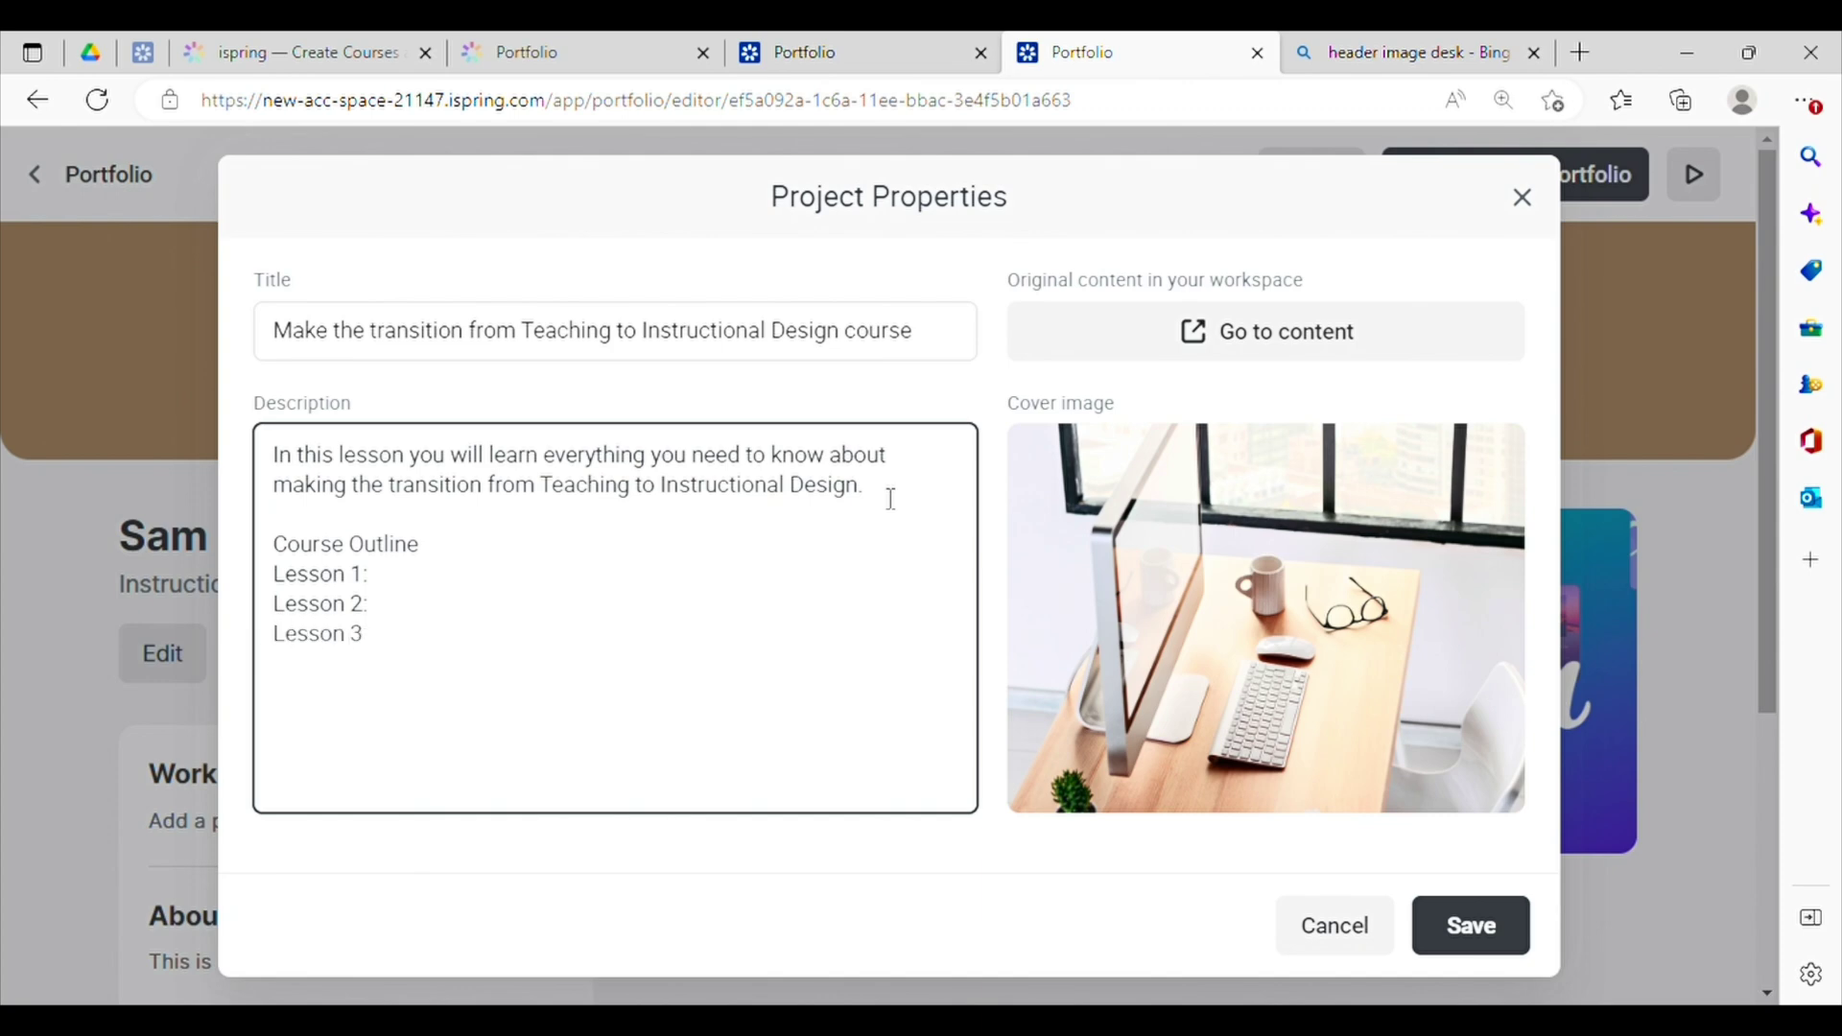
text(:)
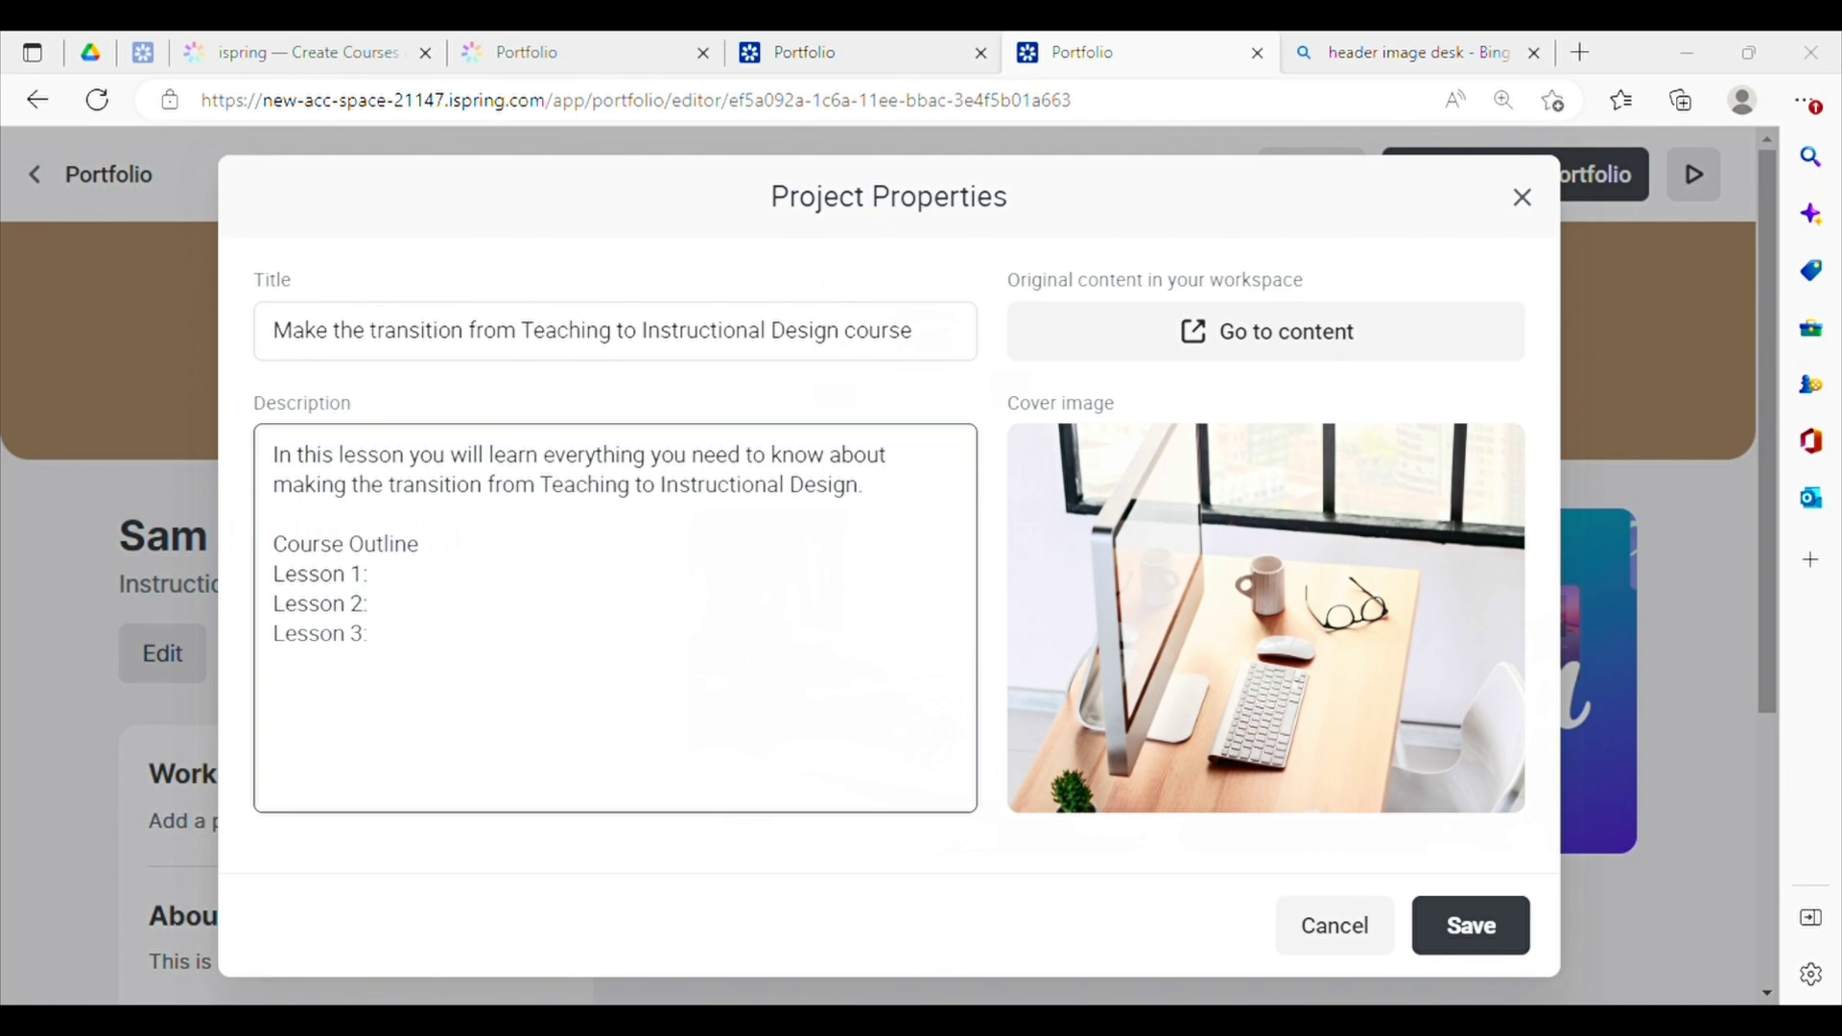
Step: Fill in the lessons: a day in the life of an Instructional Designer, common terms, skills you need
key(alt+Tab)
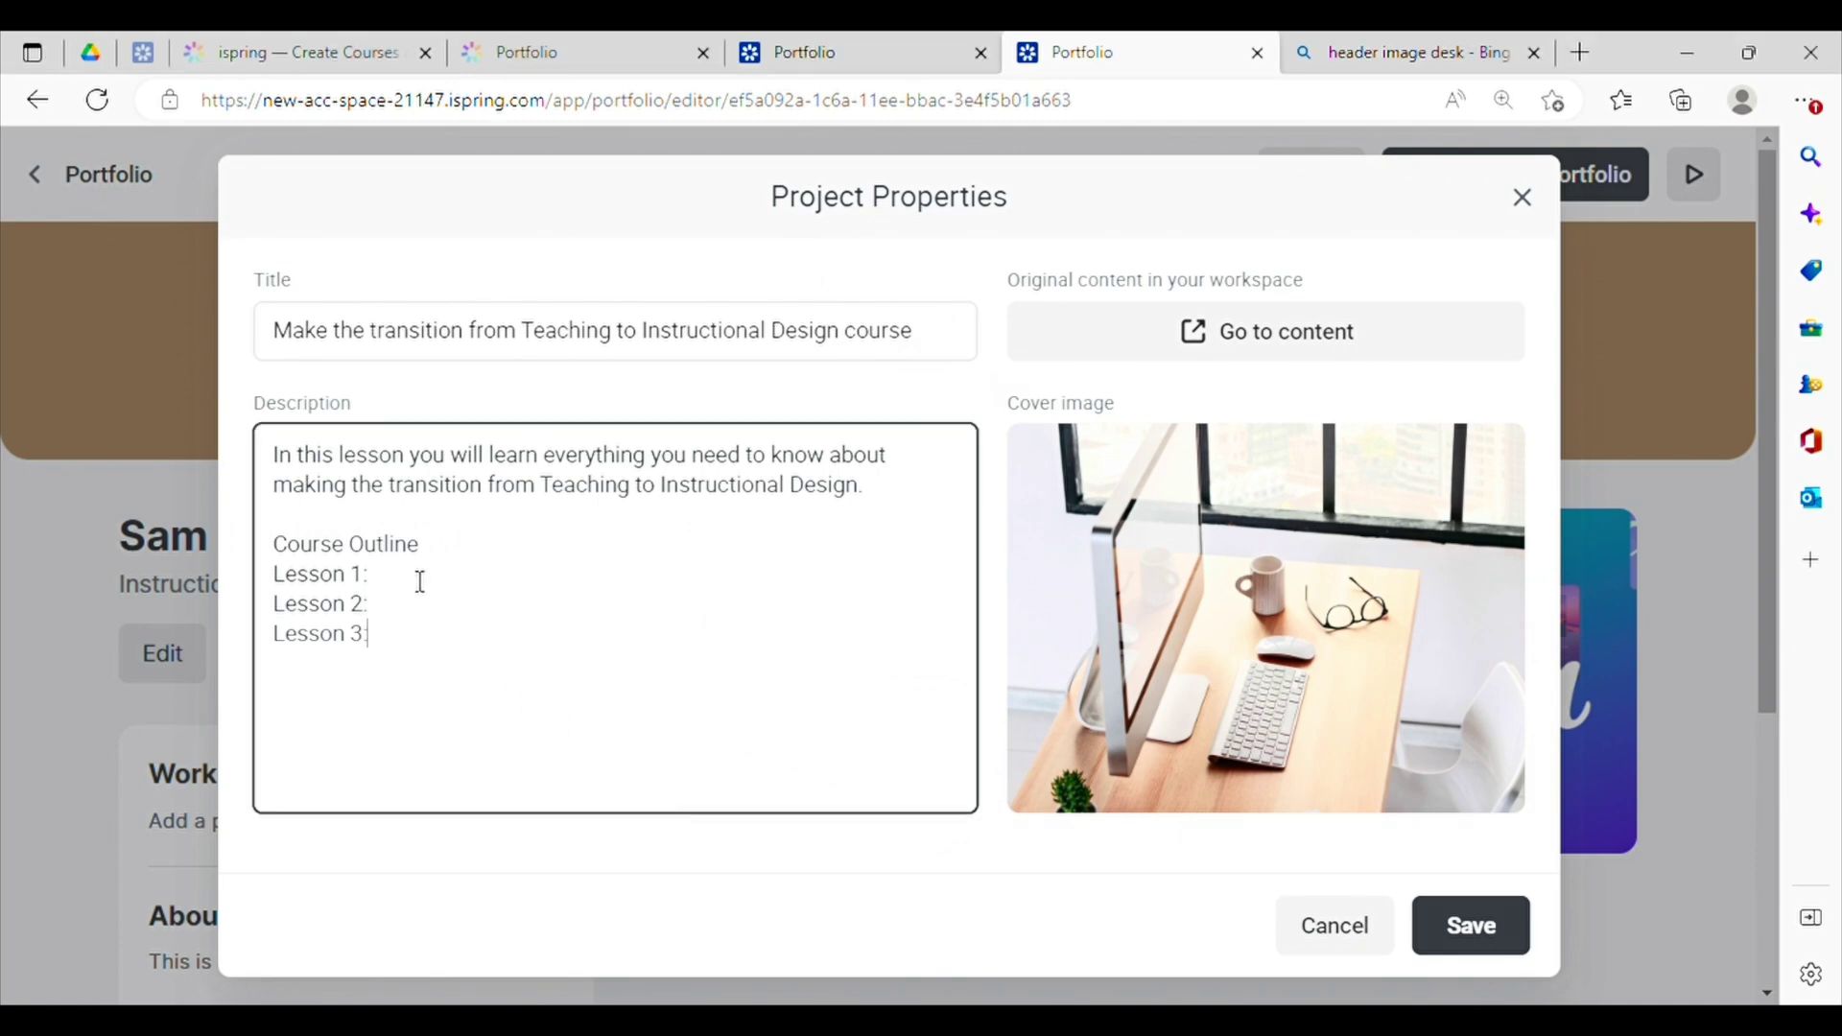
text(t to know the da)
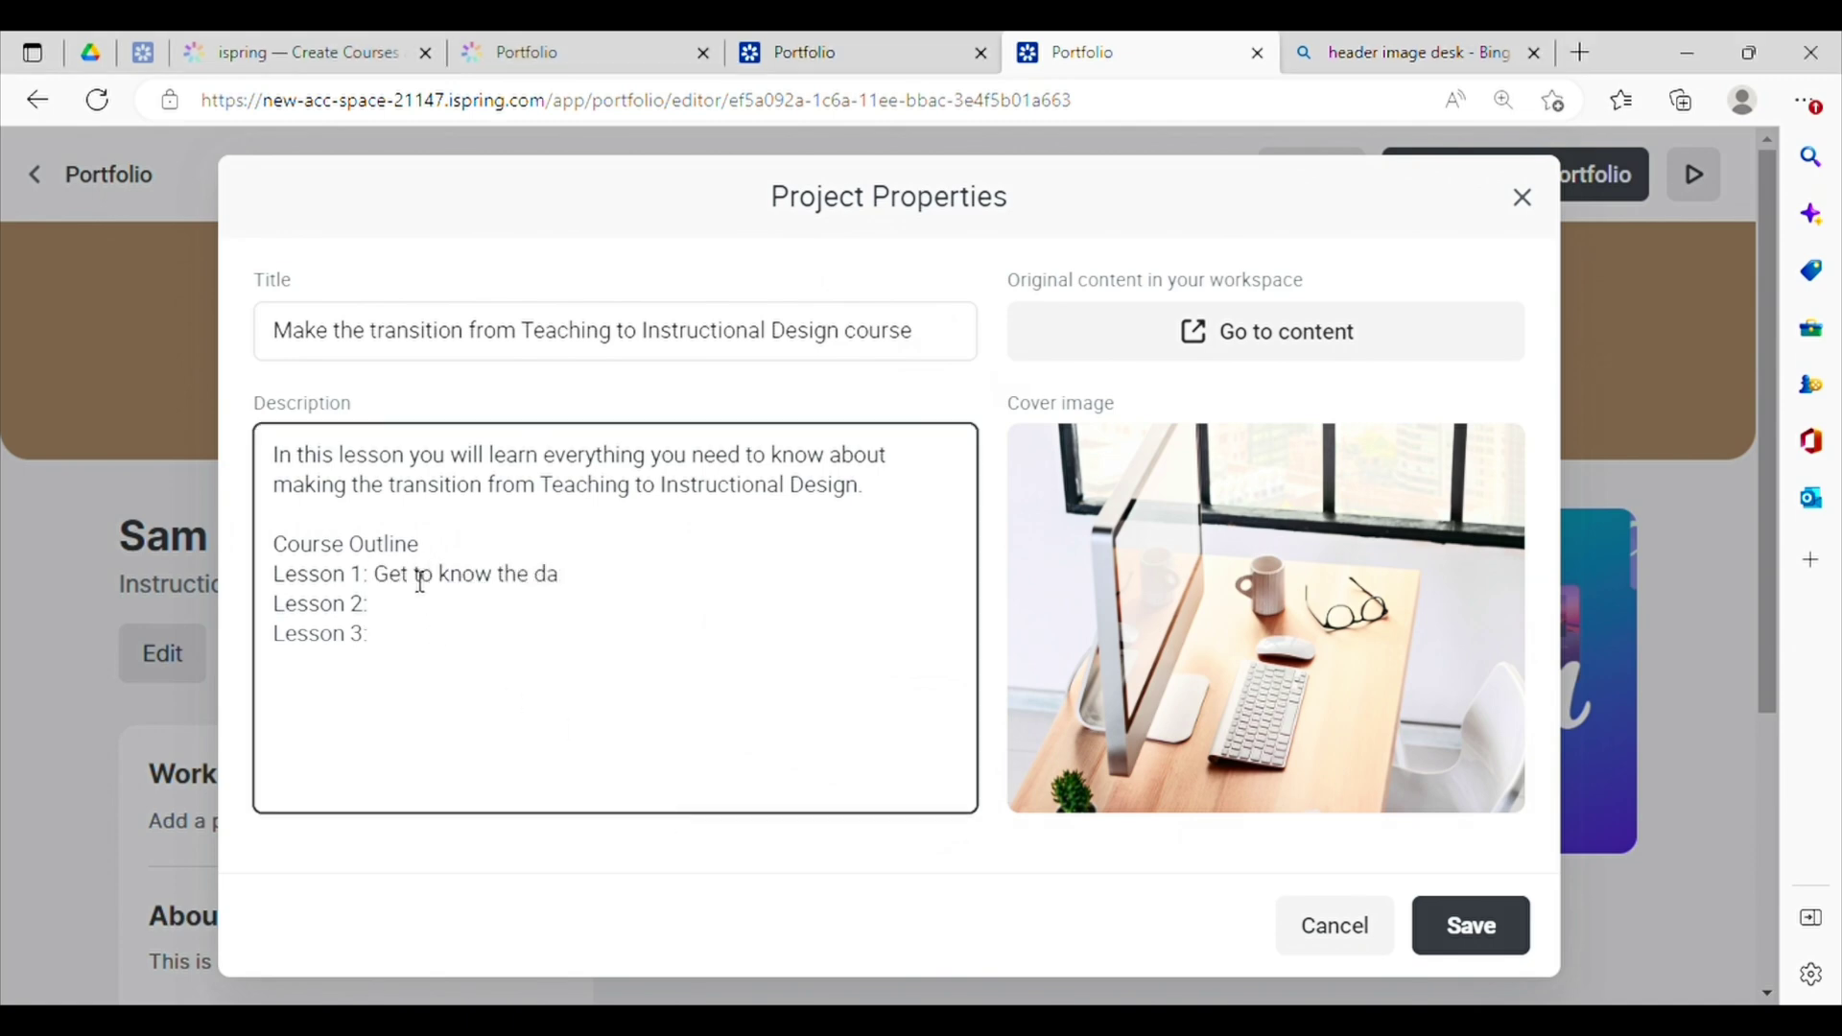
key(BackSpace)
key(BackSpace)
key(BackSpace)
key(BackSpace)
key(BackSpace)
key(BackSpace)
text(a day in the life of an )
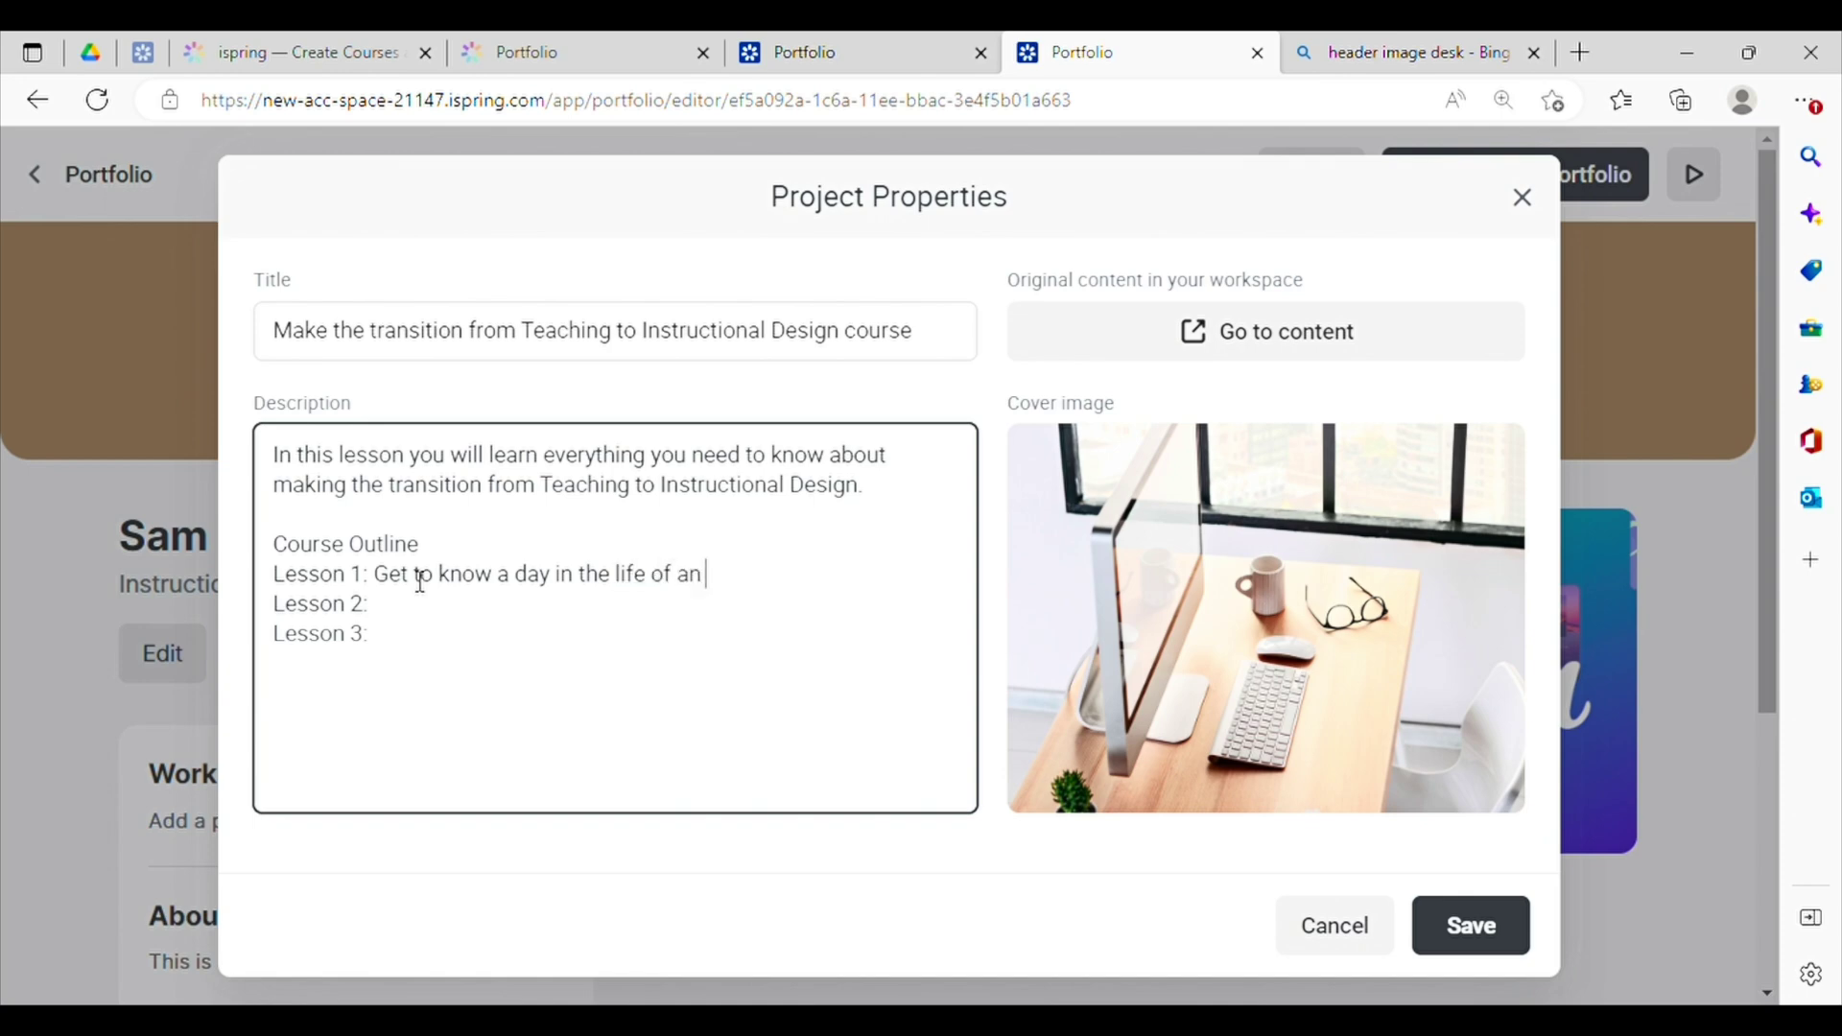
text(Instructional Designer)
key(Down)
text(Comm)
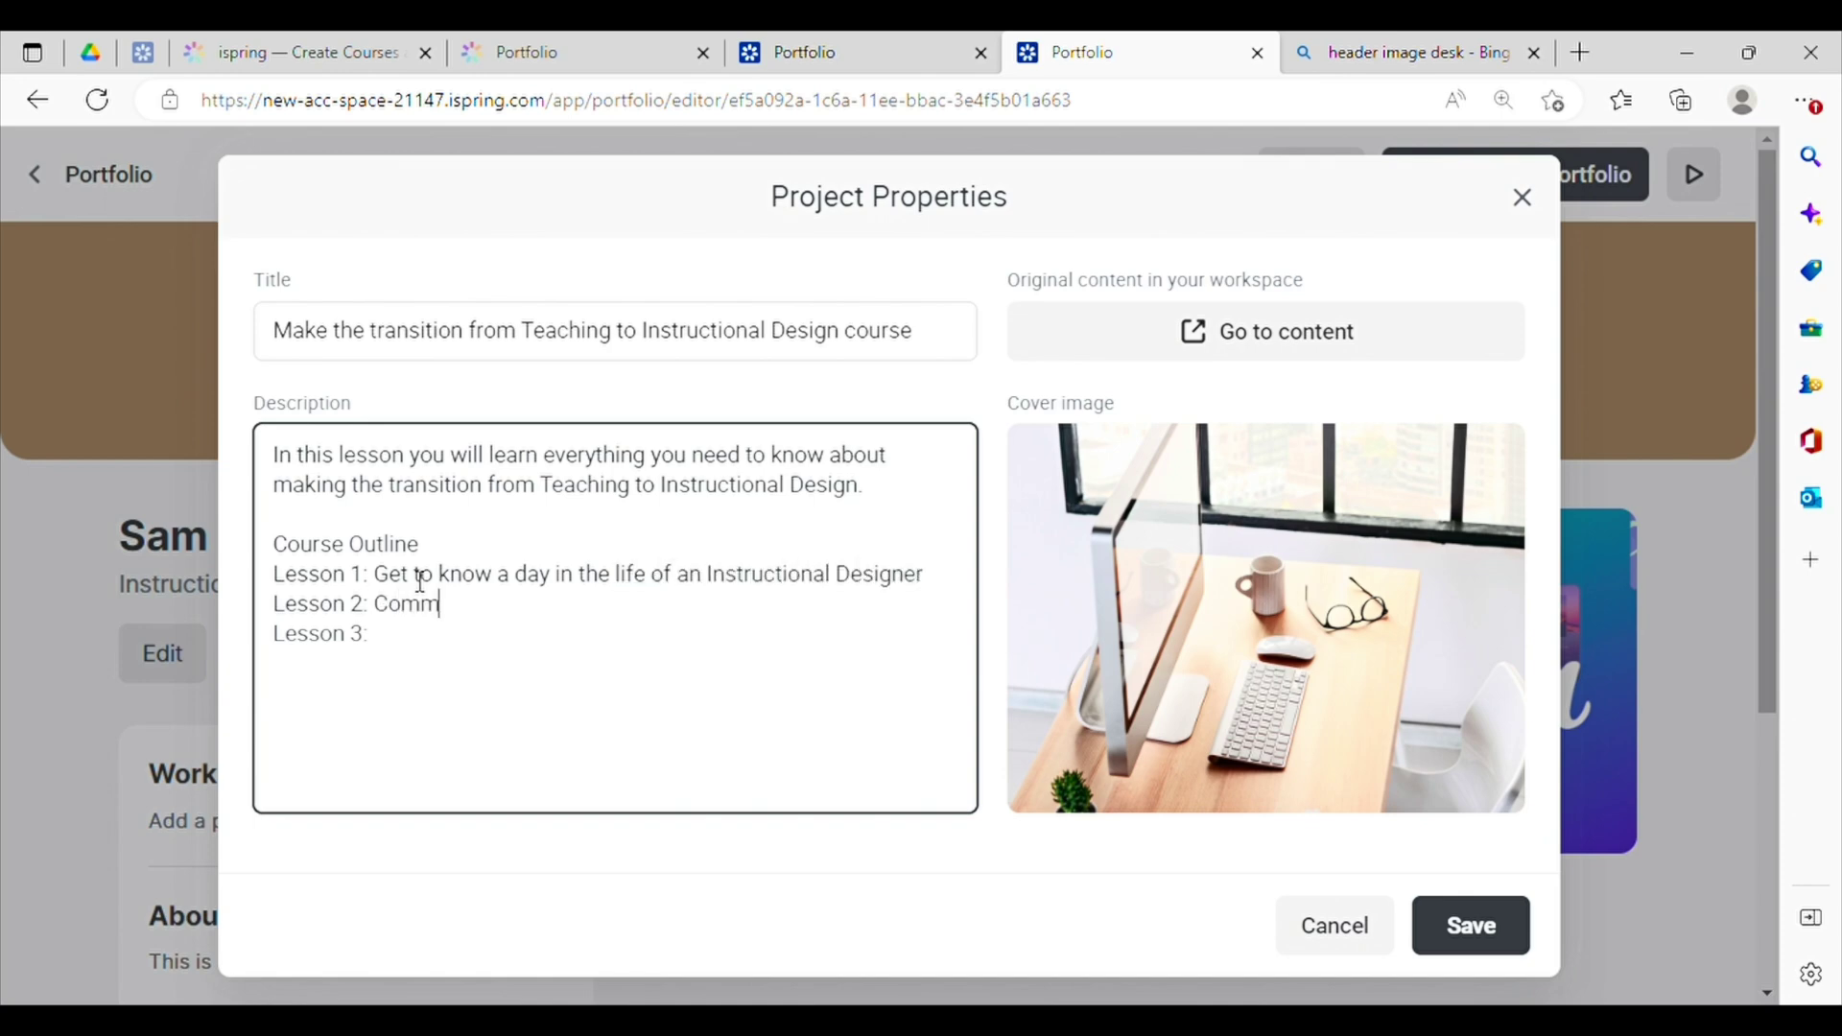
text(on terms you need to know Lesson)
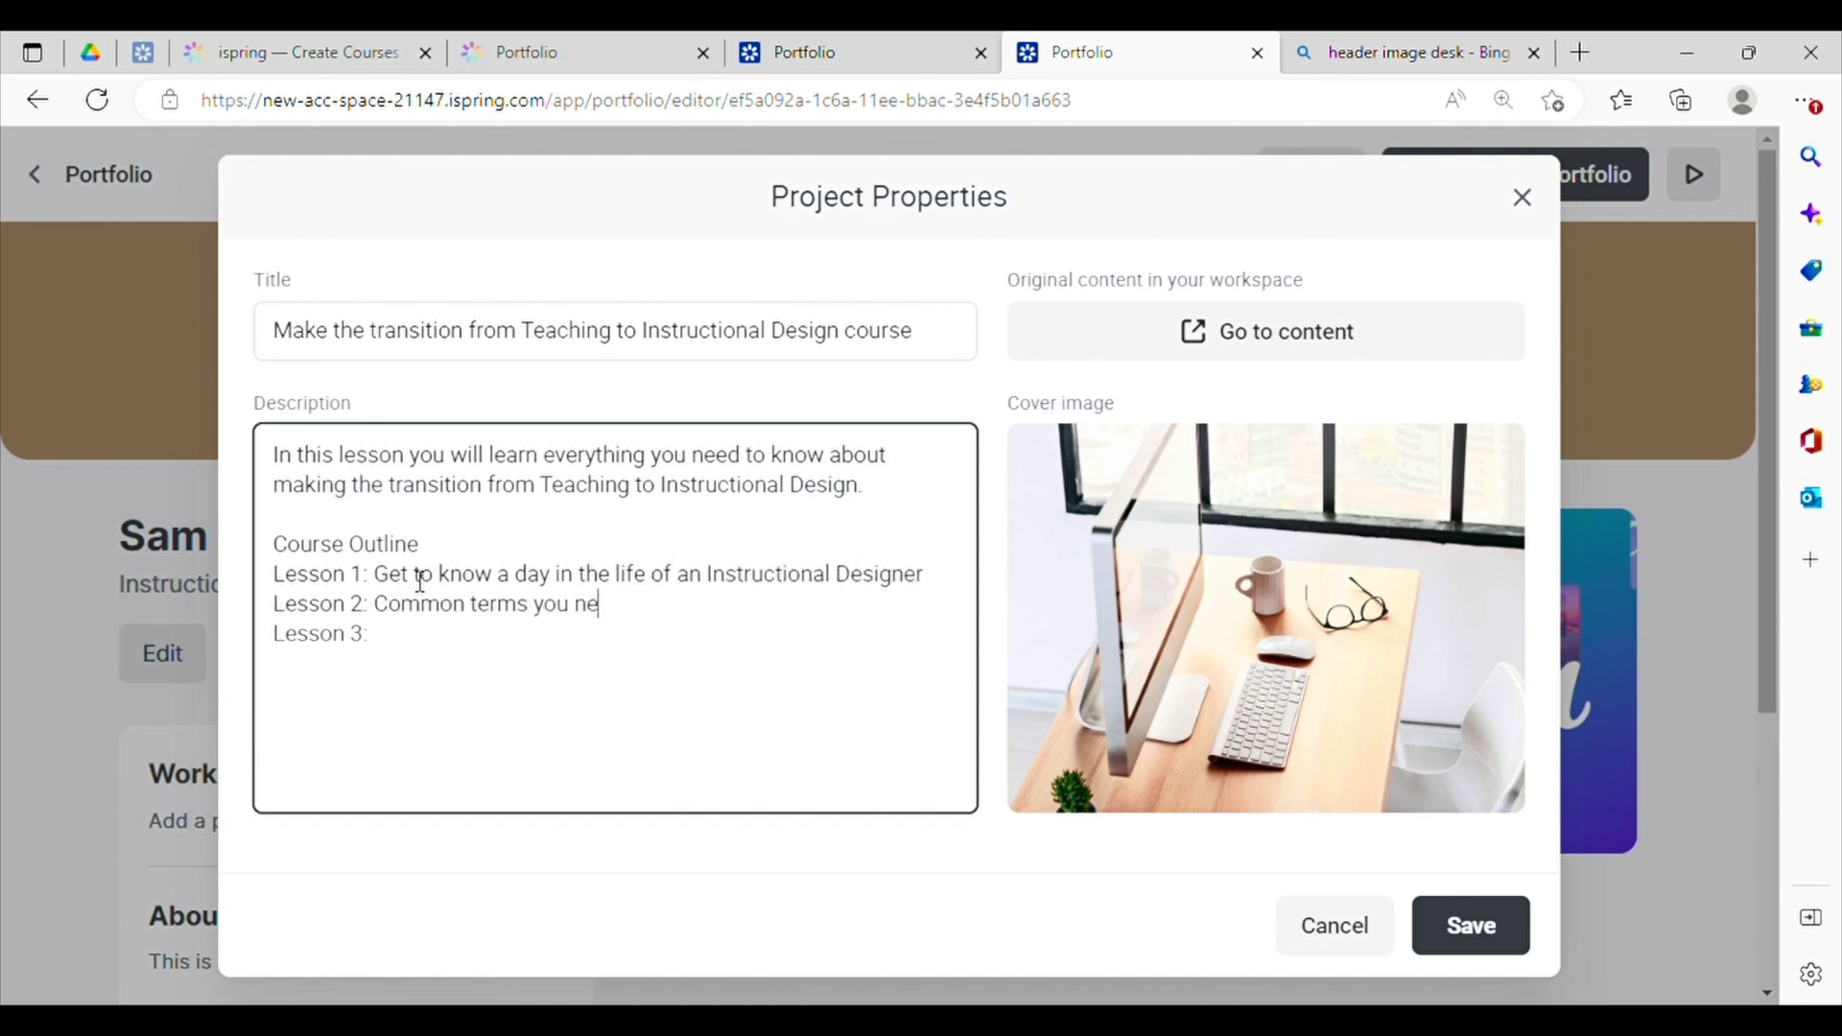
text( 3: Skills you need)
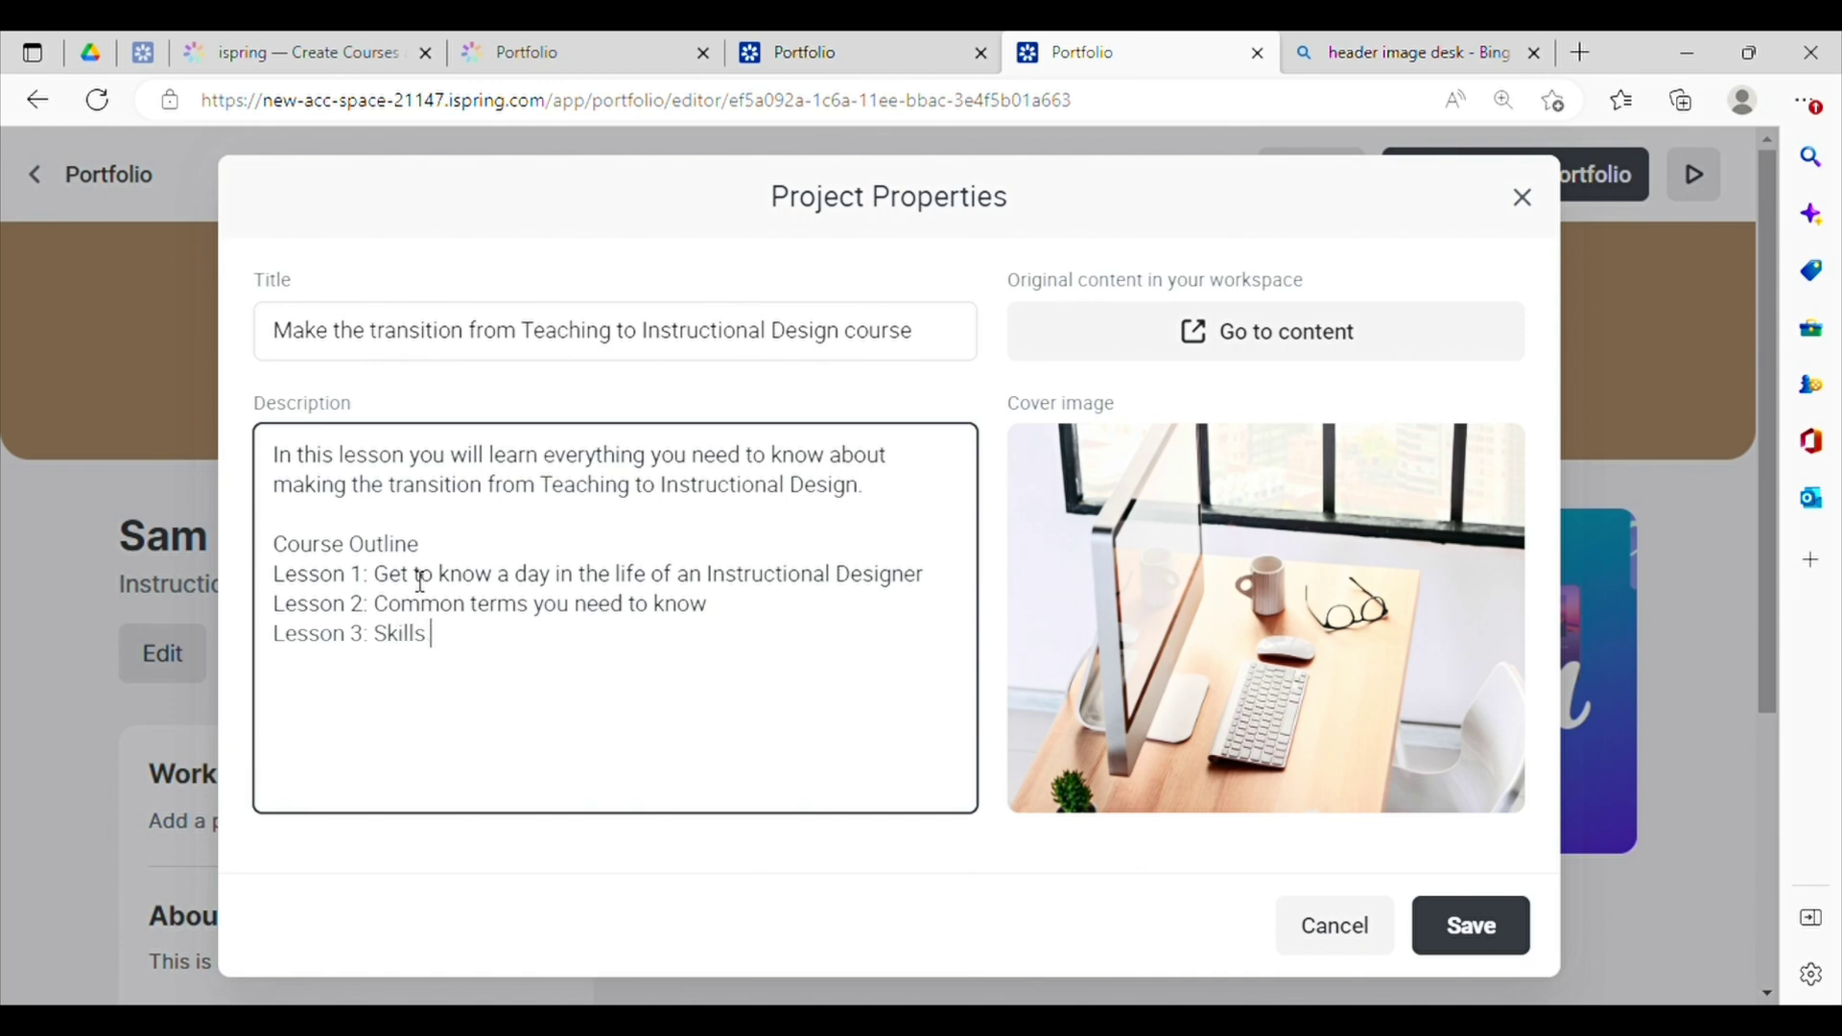
Step: Save the course project details to add it to the portfolio
click(1473, 928)
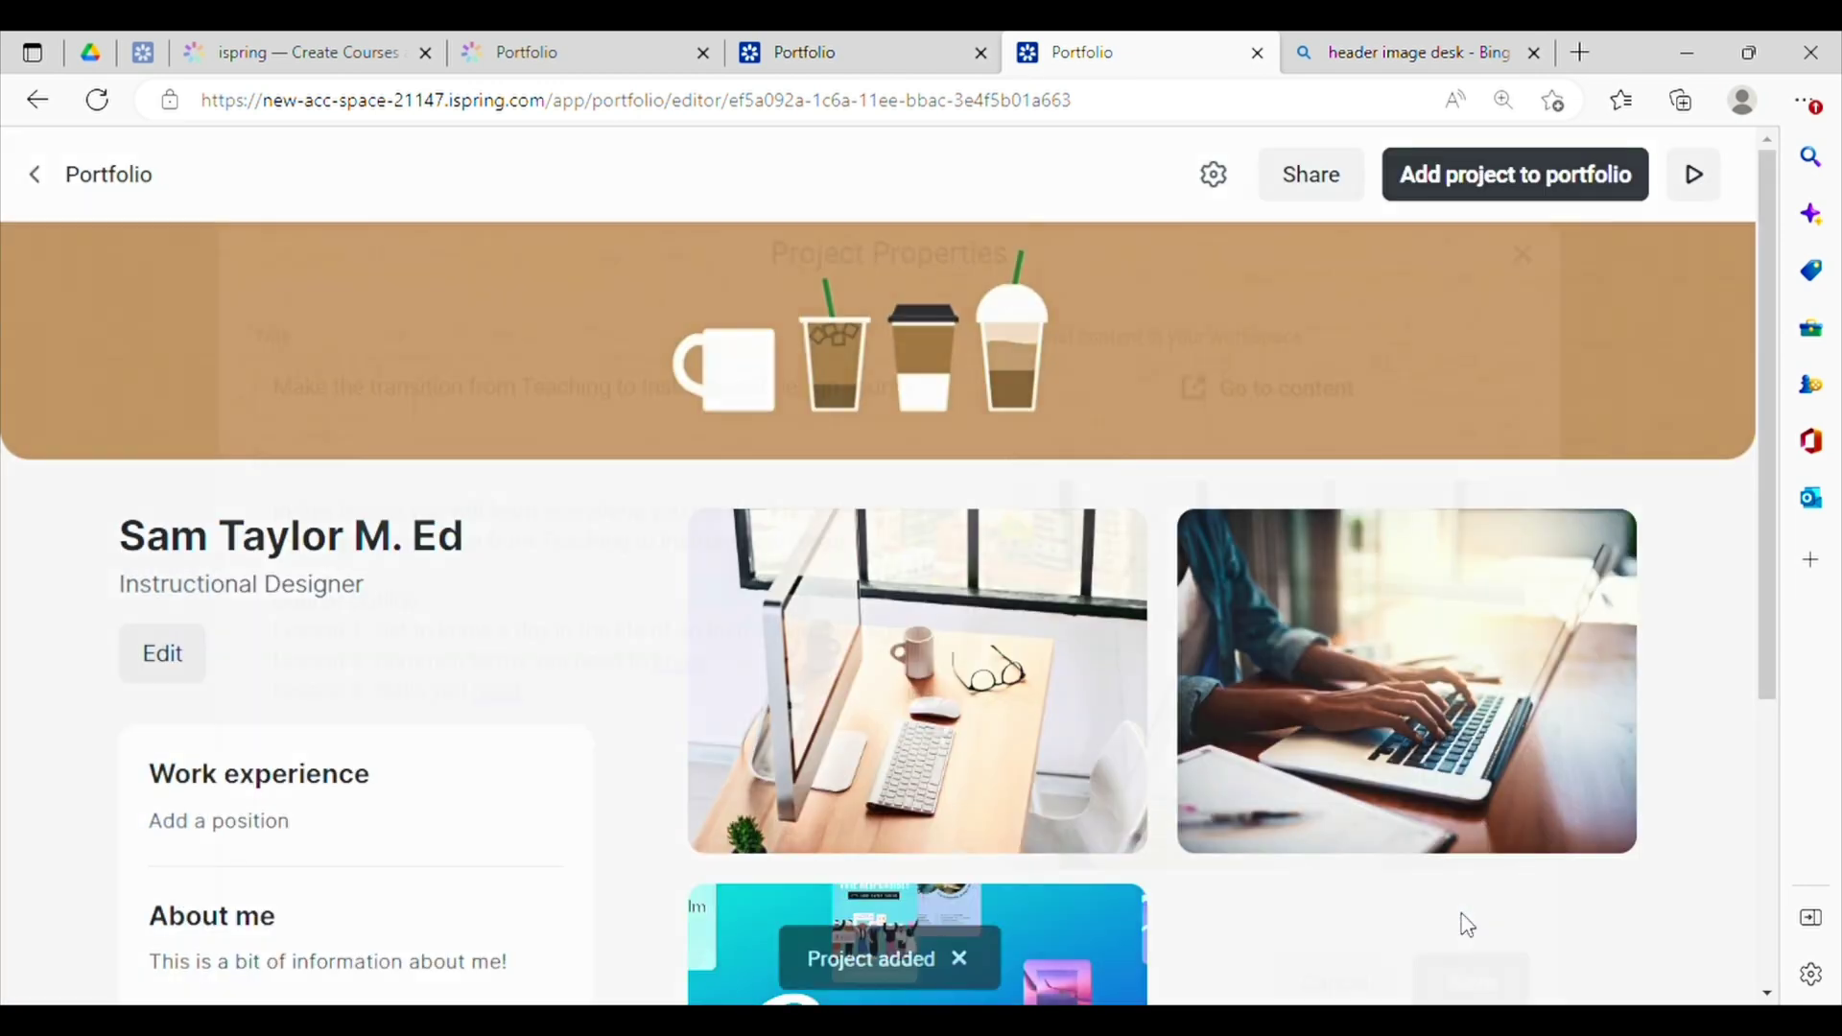
scroll(1459, 921, down, 3)
scroll(902, 460, up, 3)
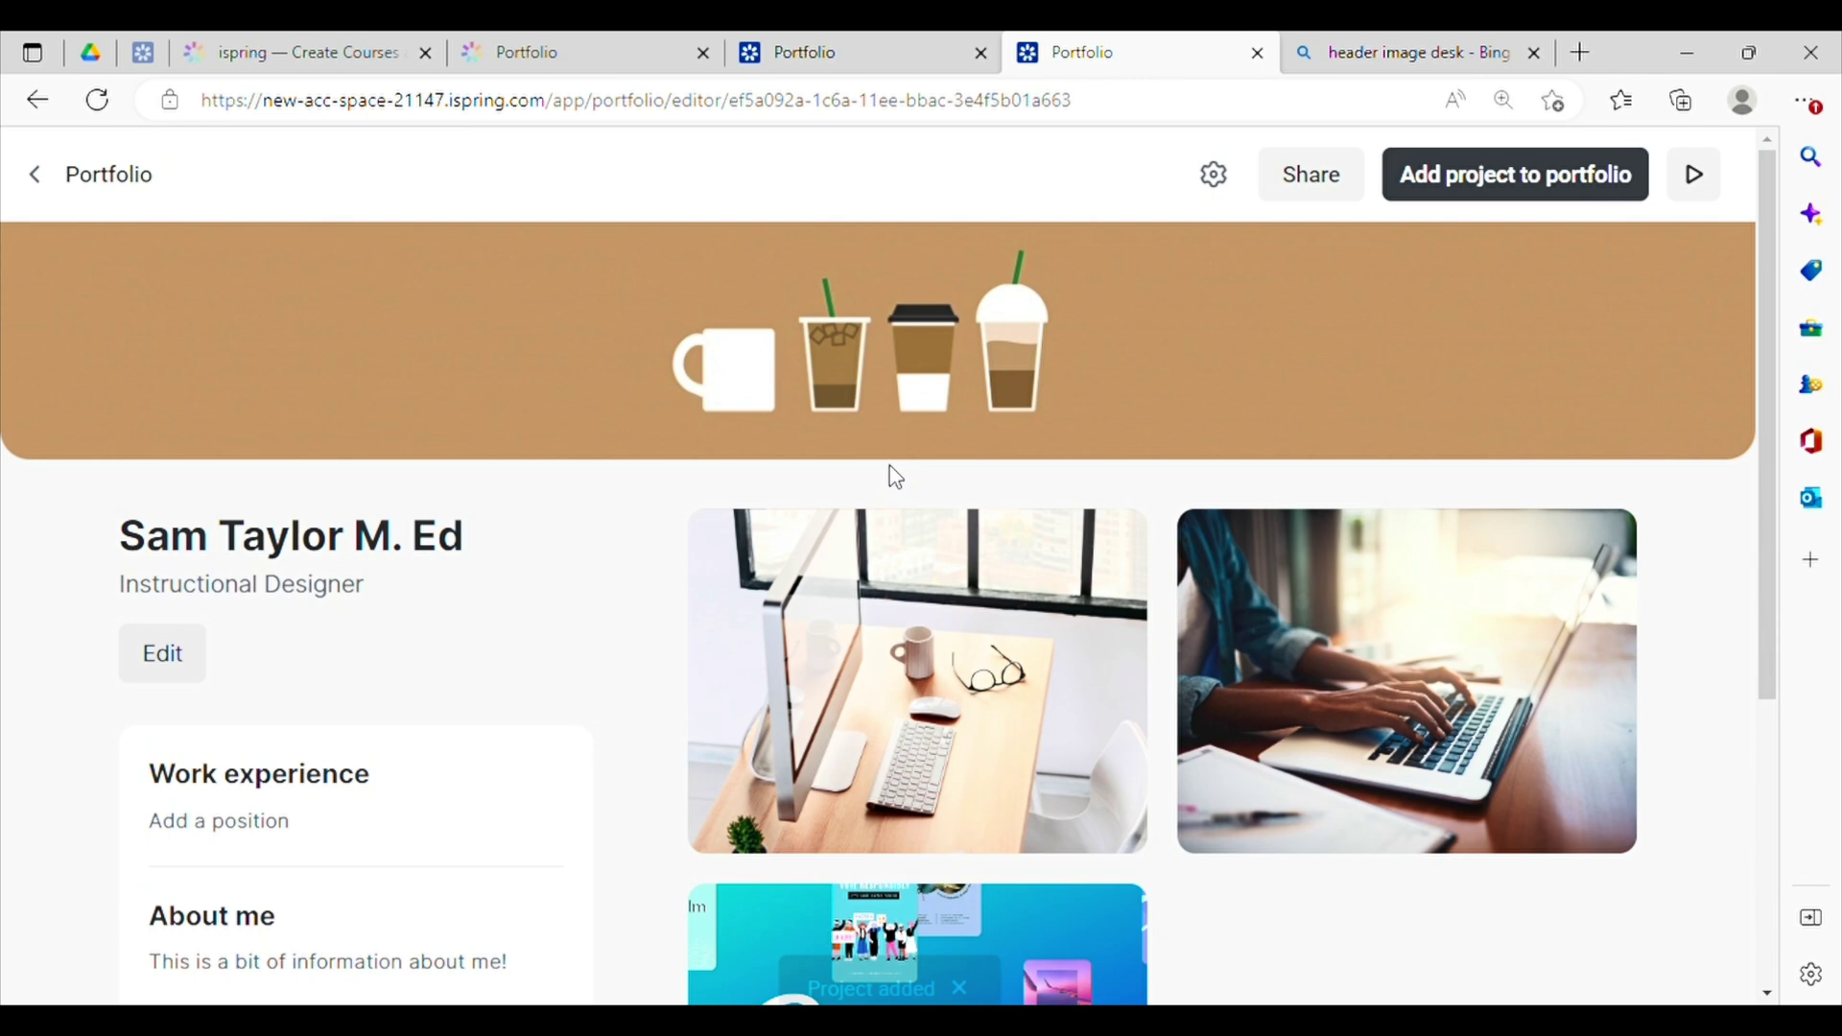
scroll(1036, 865, down, 3)
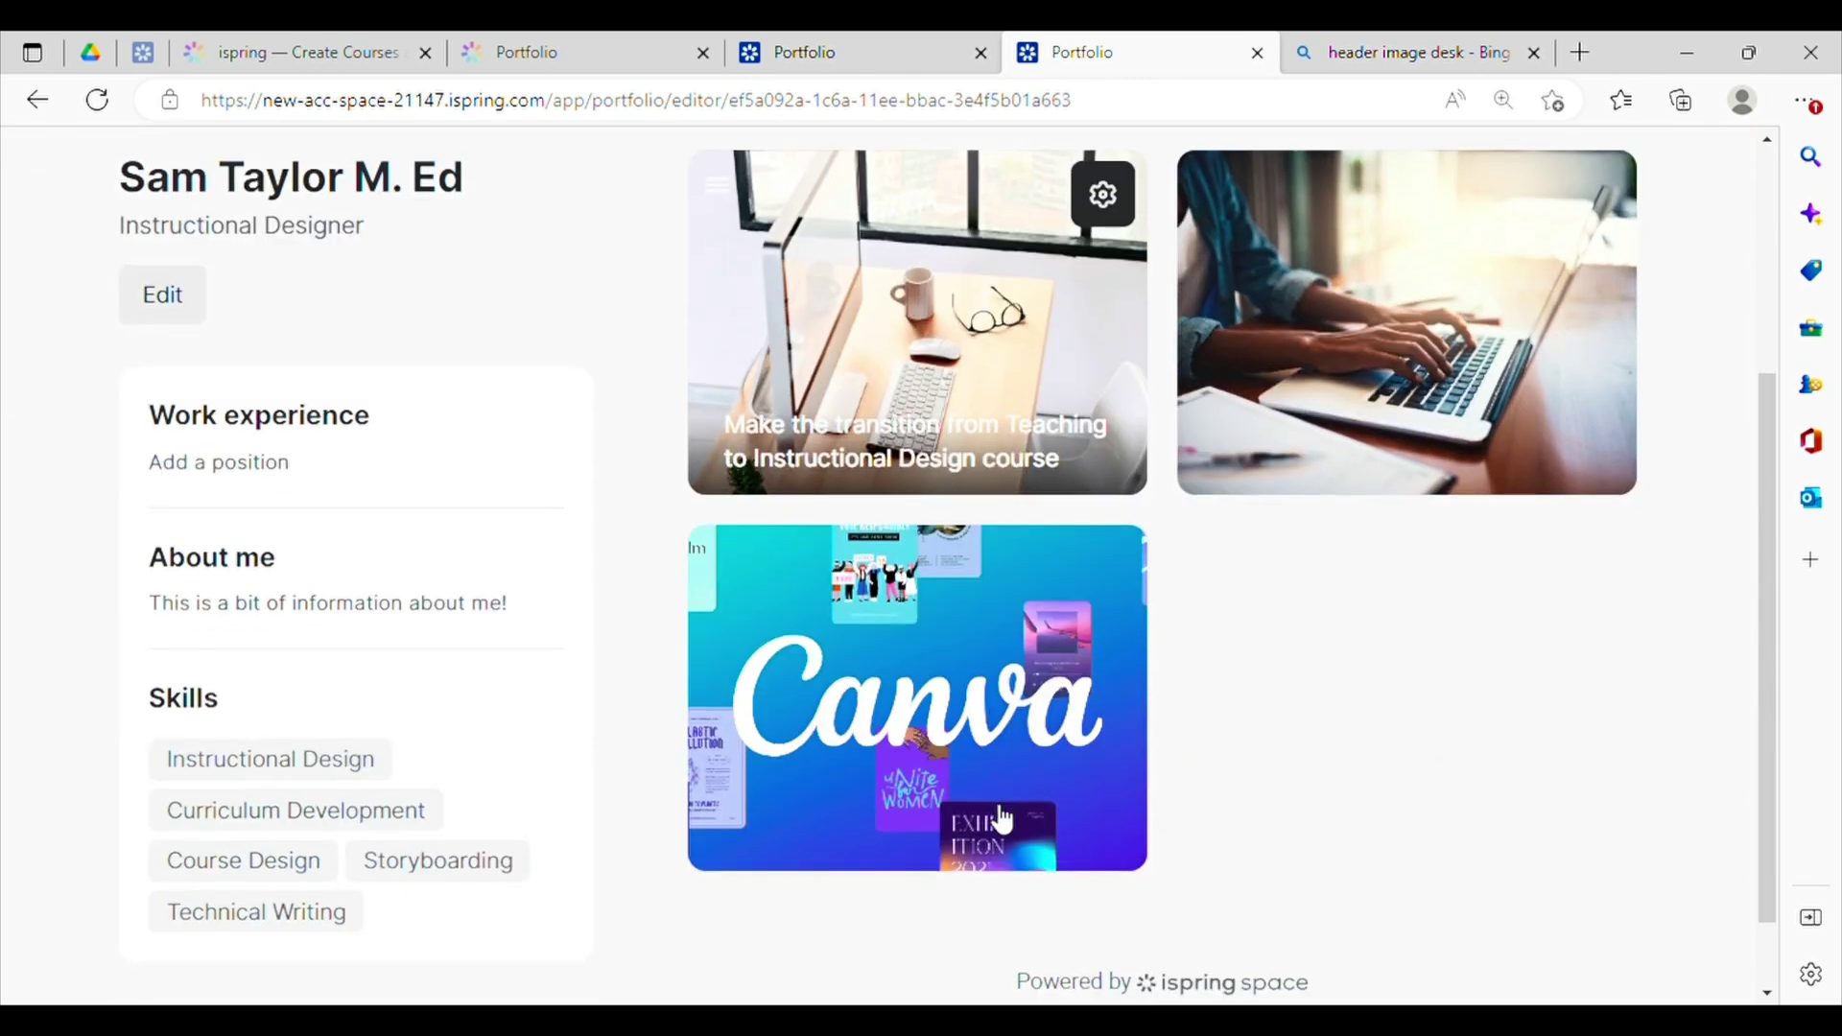
scroll(991, 818, up, 3)
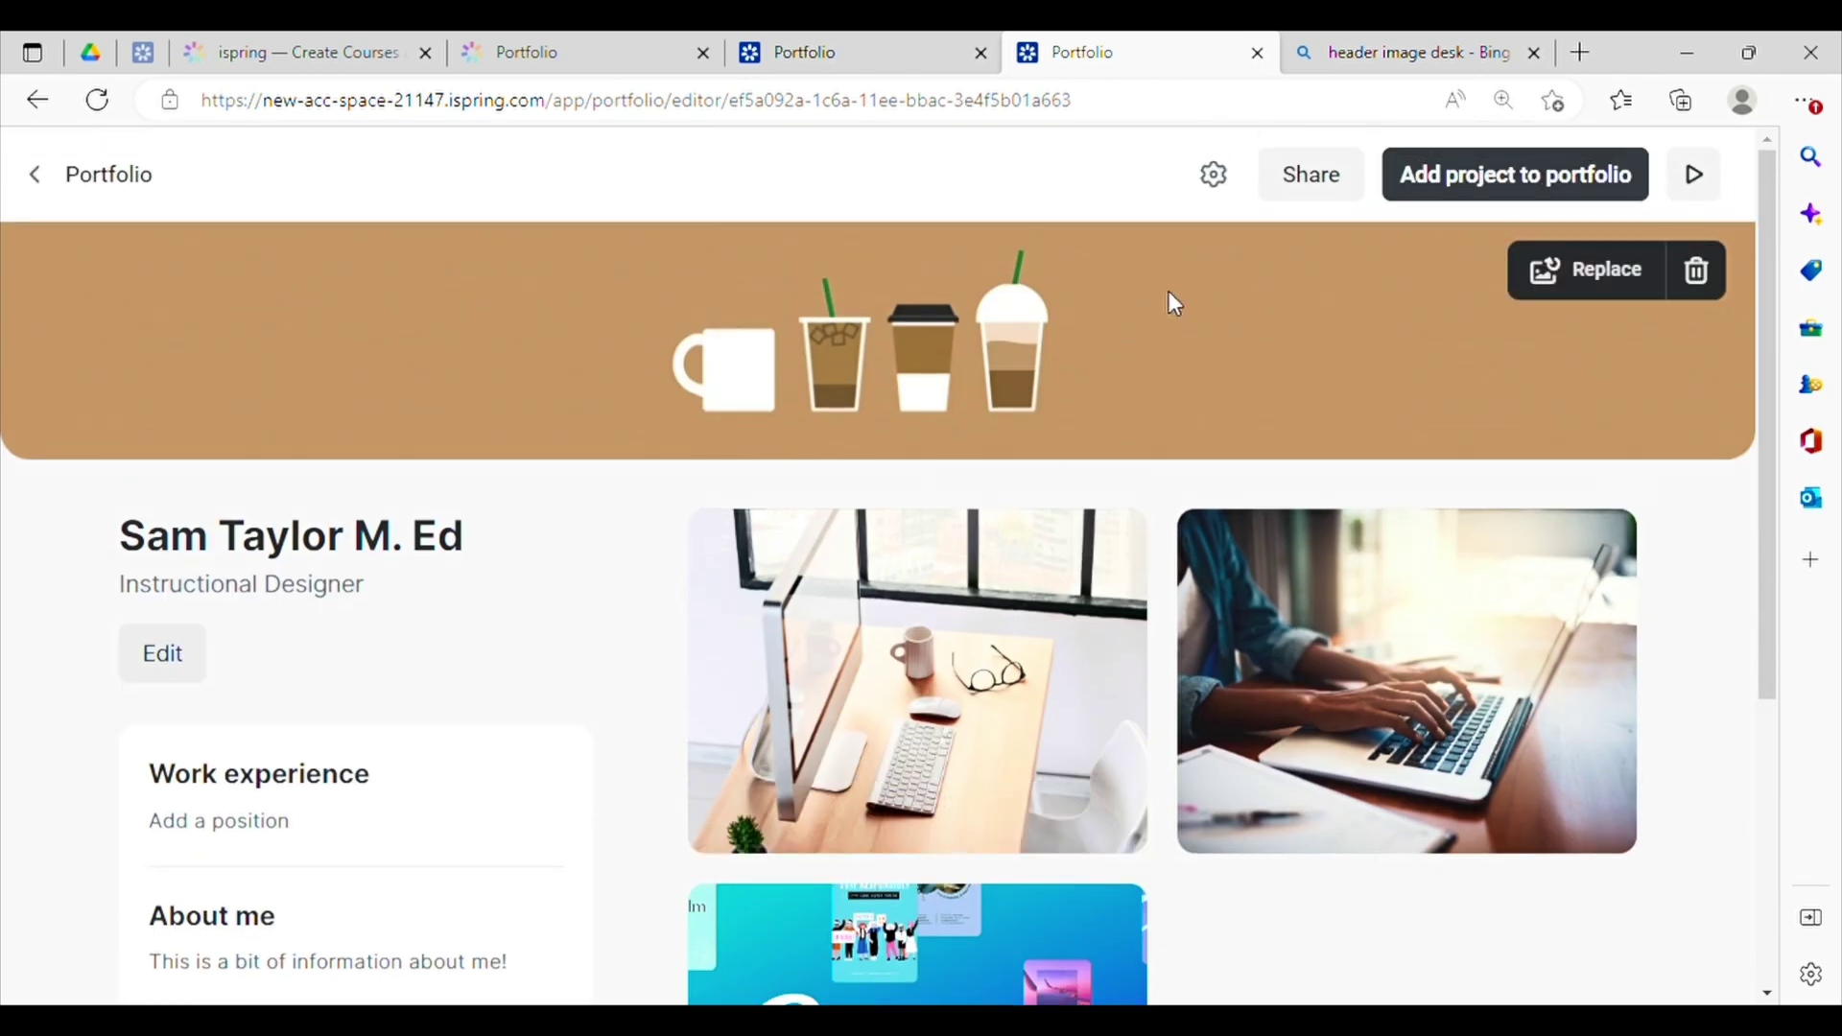
Step: Make the portfolio viewable via a public link and copy that link
click(1328, 198)
click(1316, 284)
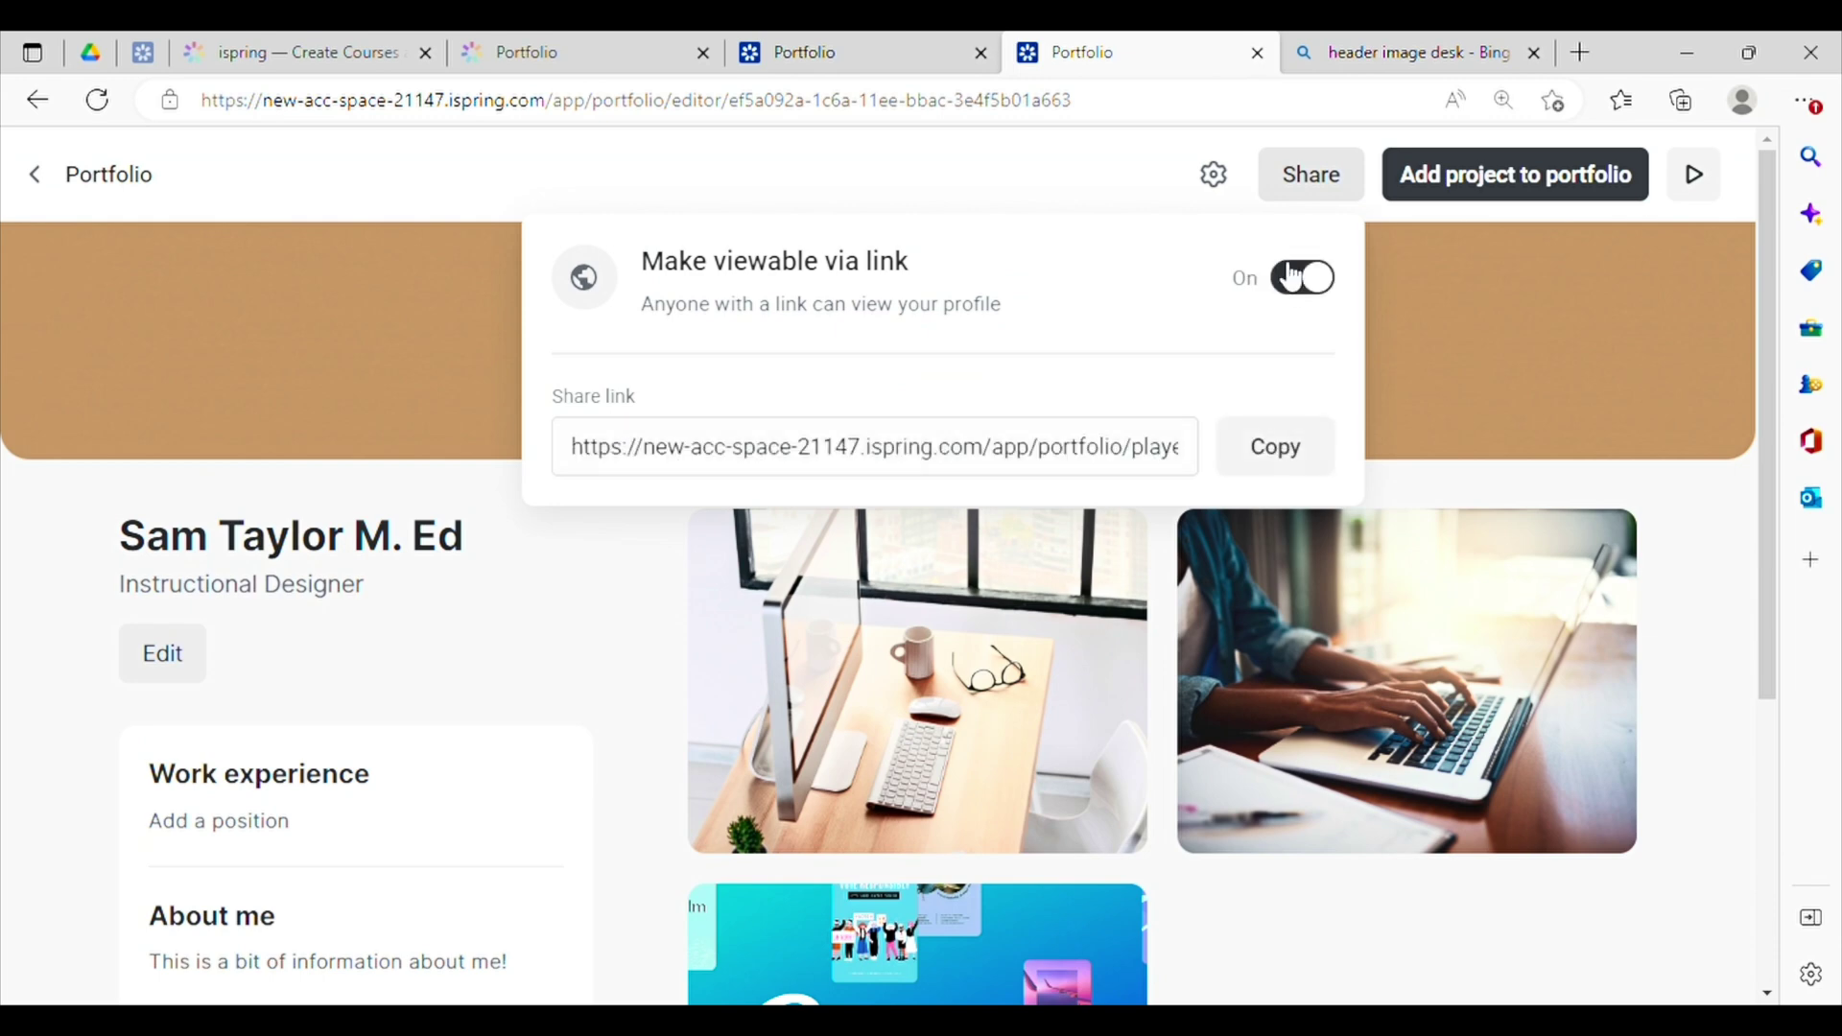
click(1277, 455)
click(1277, 455)
click(1277, 455)
Step: Load the copied public portfolio link in Edge's address bar to view the shared portfolio
click(873, 796)
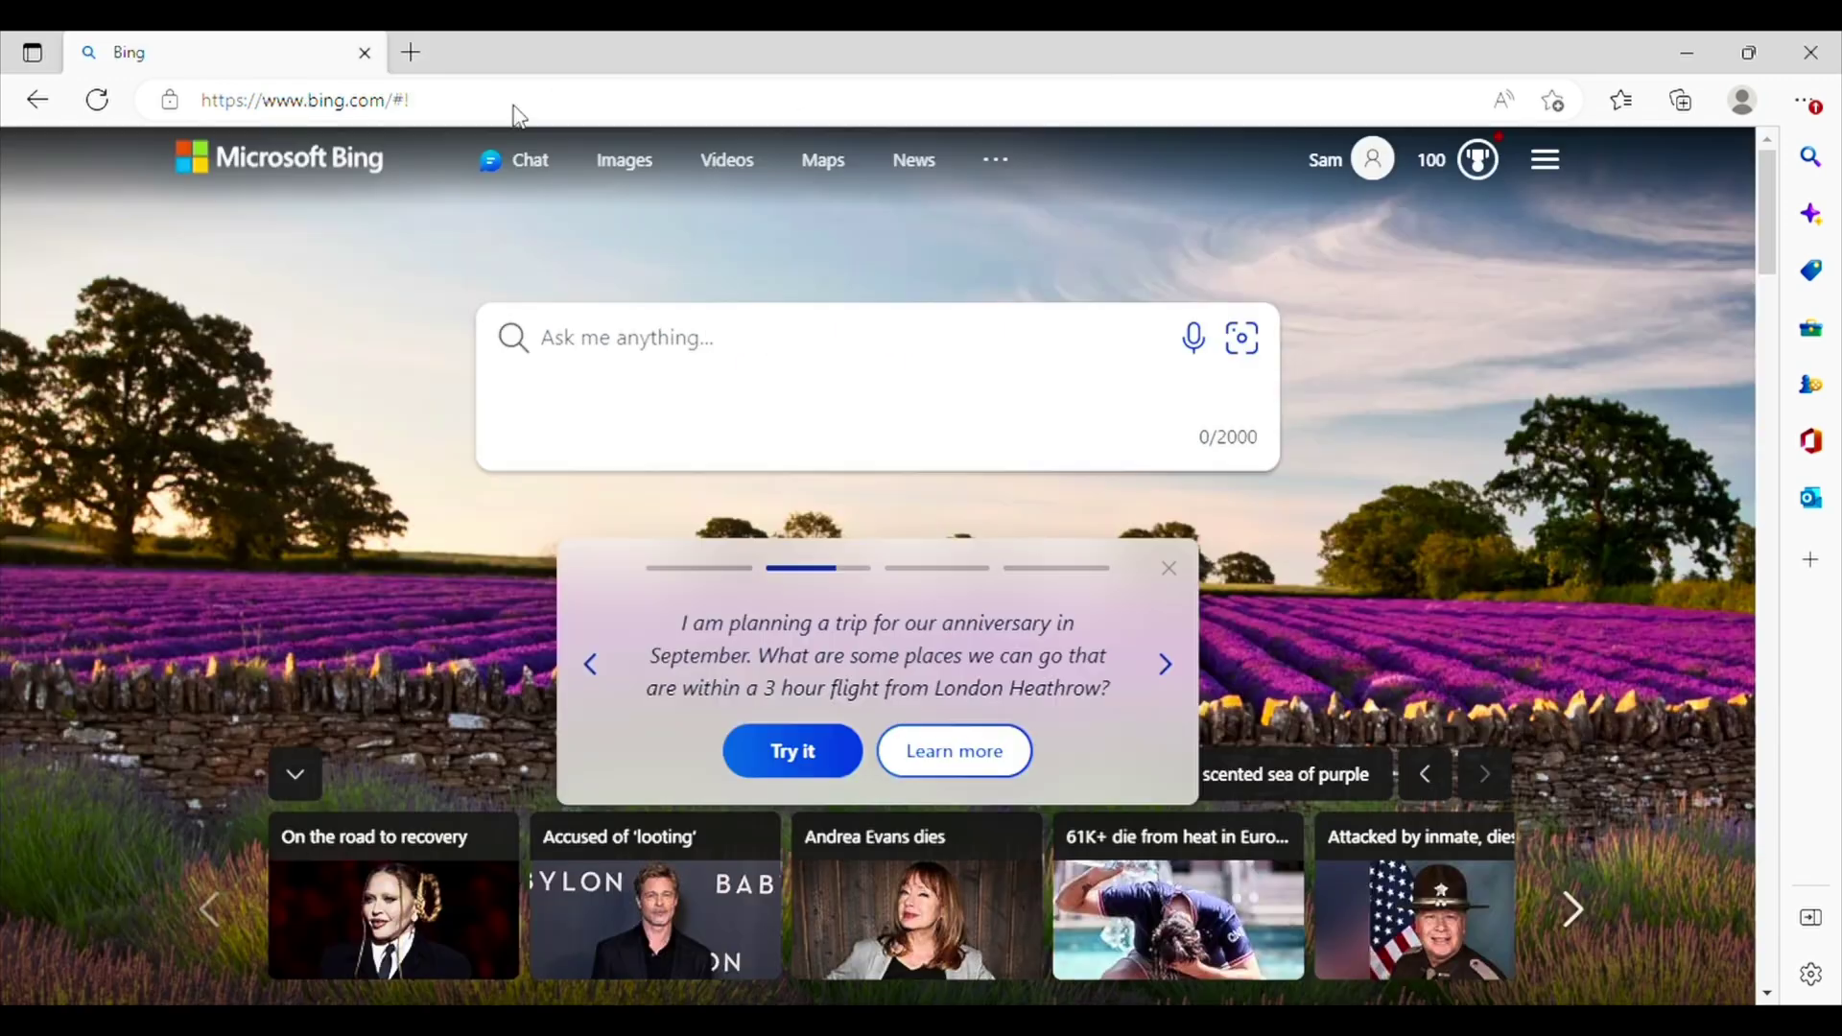
click(869, 112)
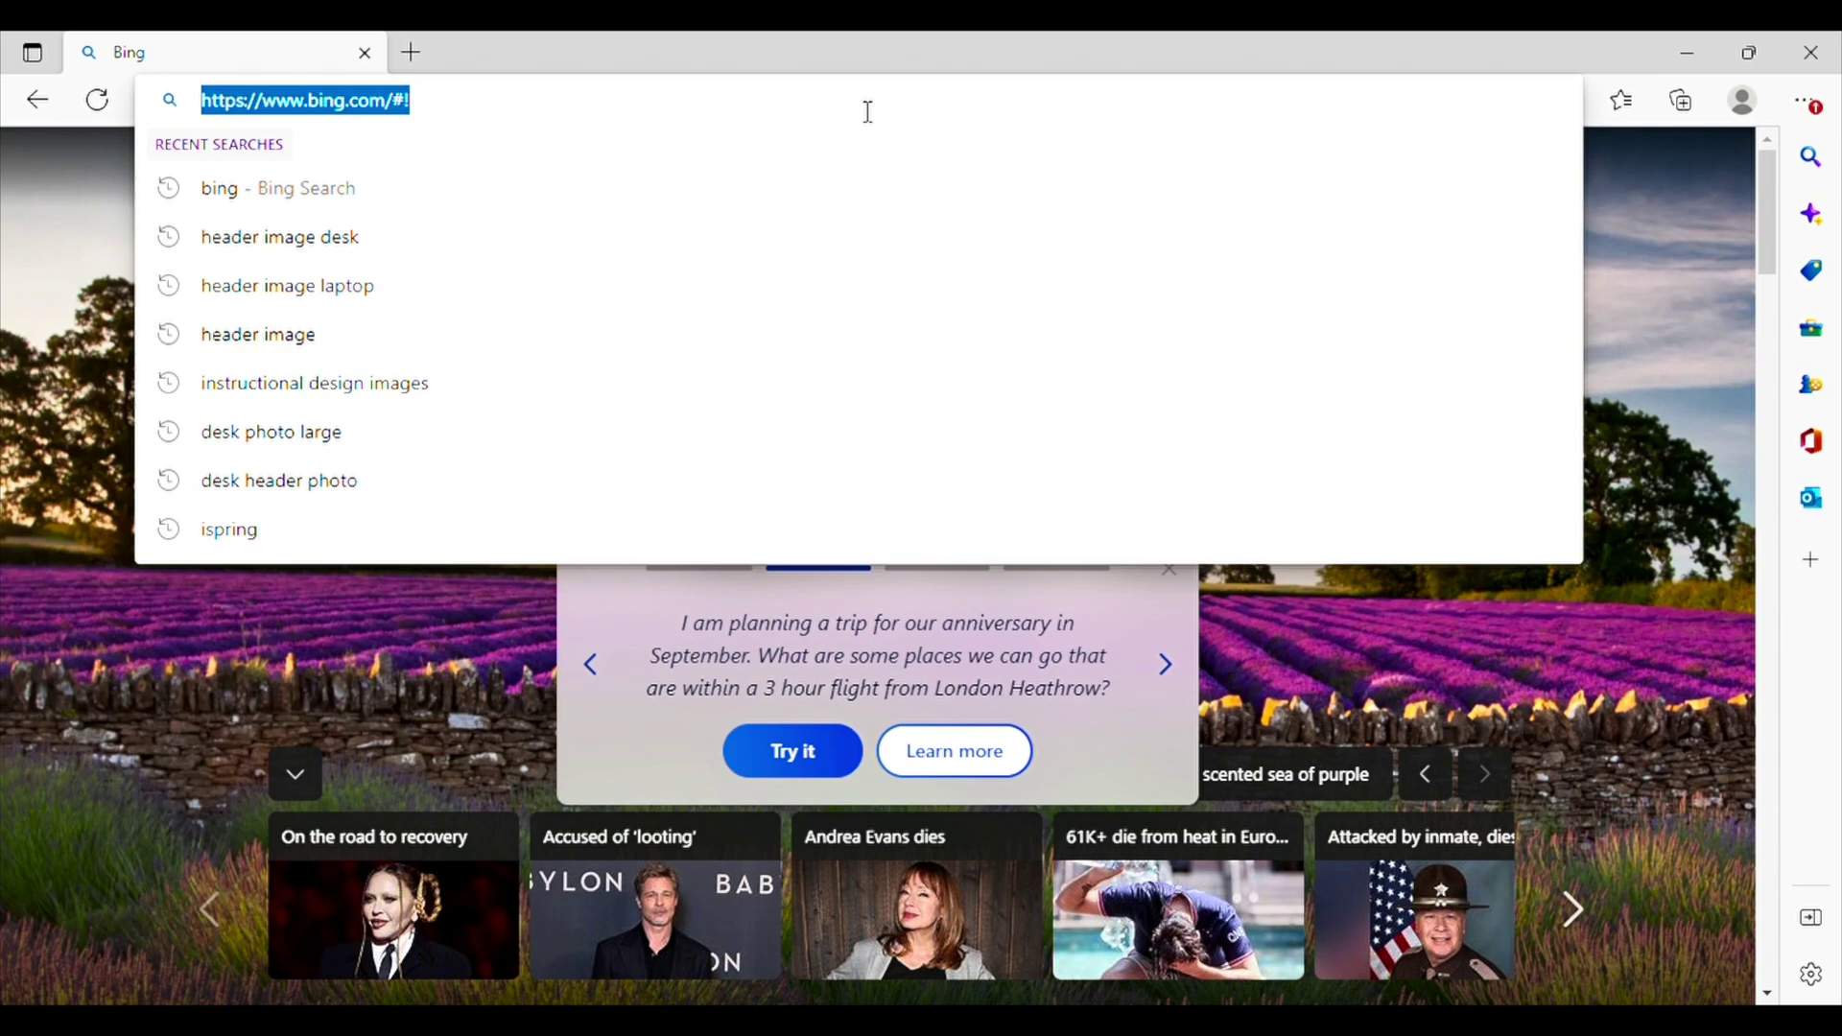
key(ctrl+v)
key(Return)
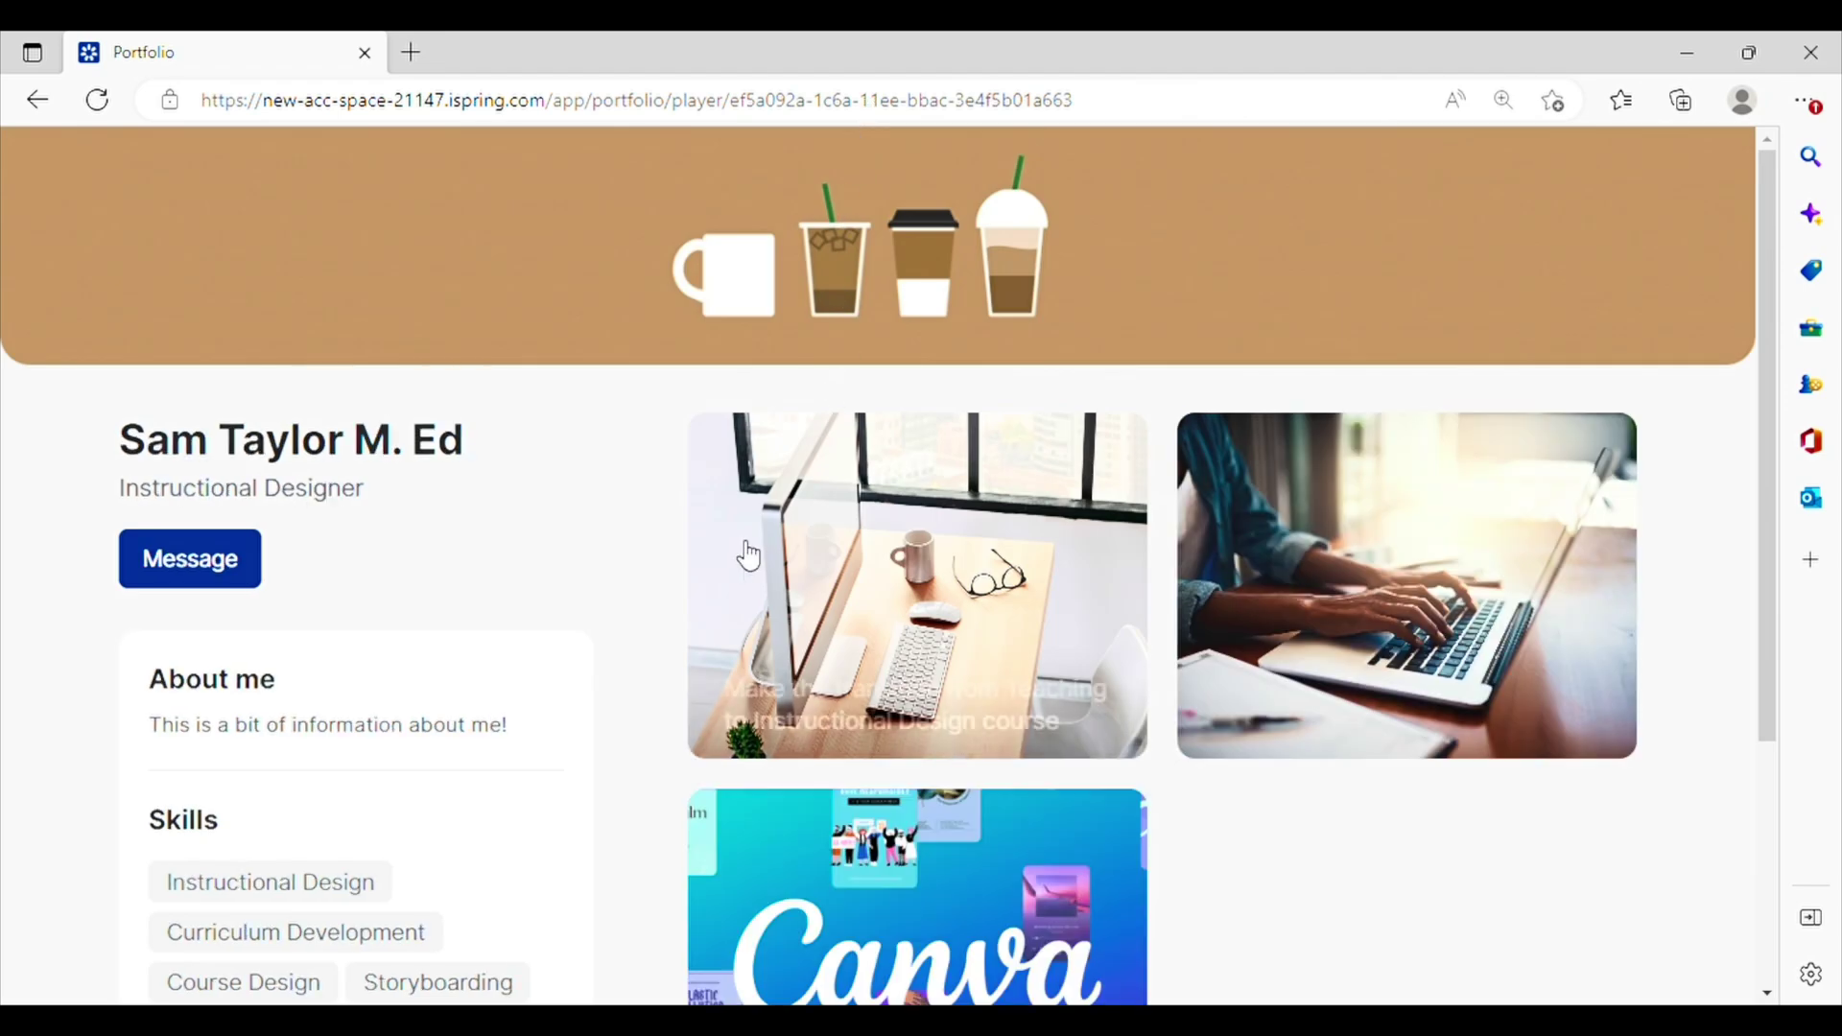
scroll(630, 664, down, 2)
scroll(630, 664, down, 2)
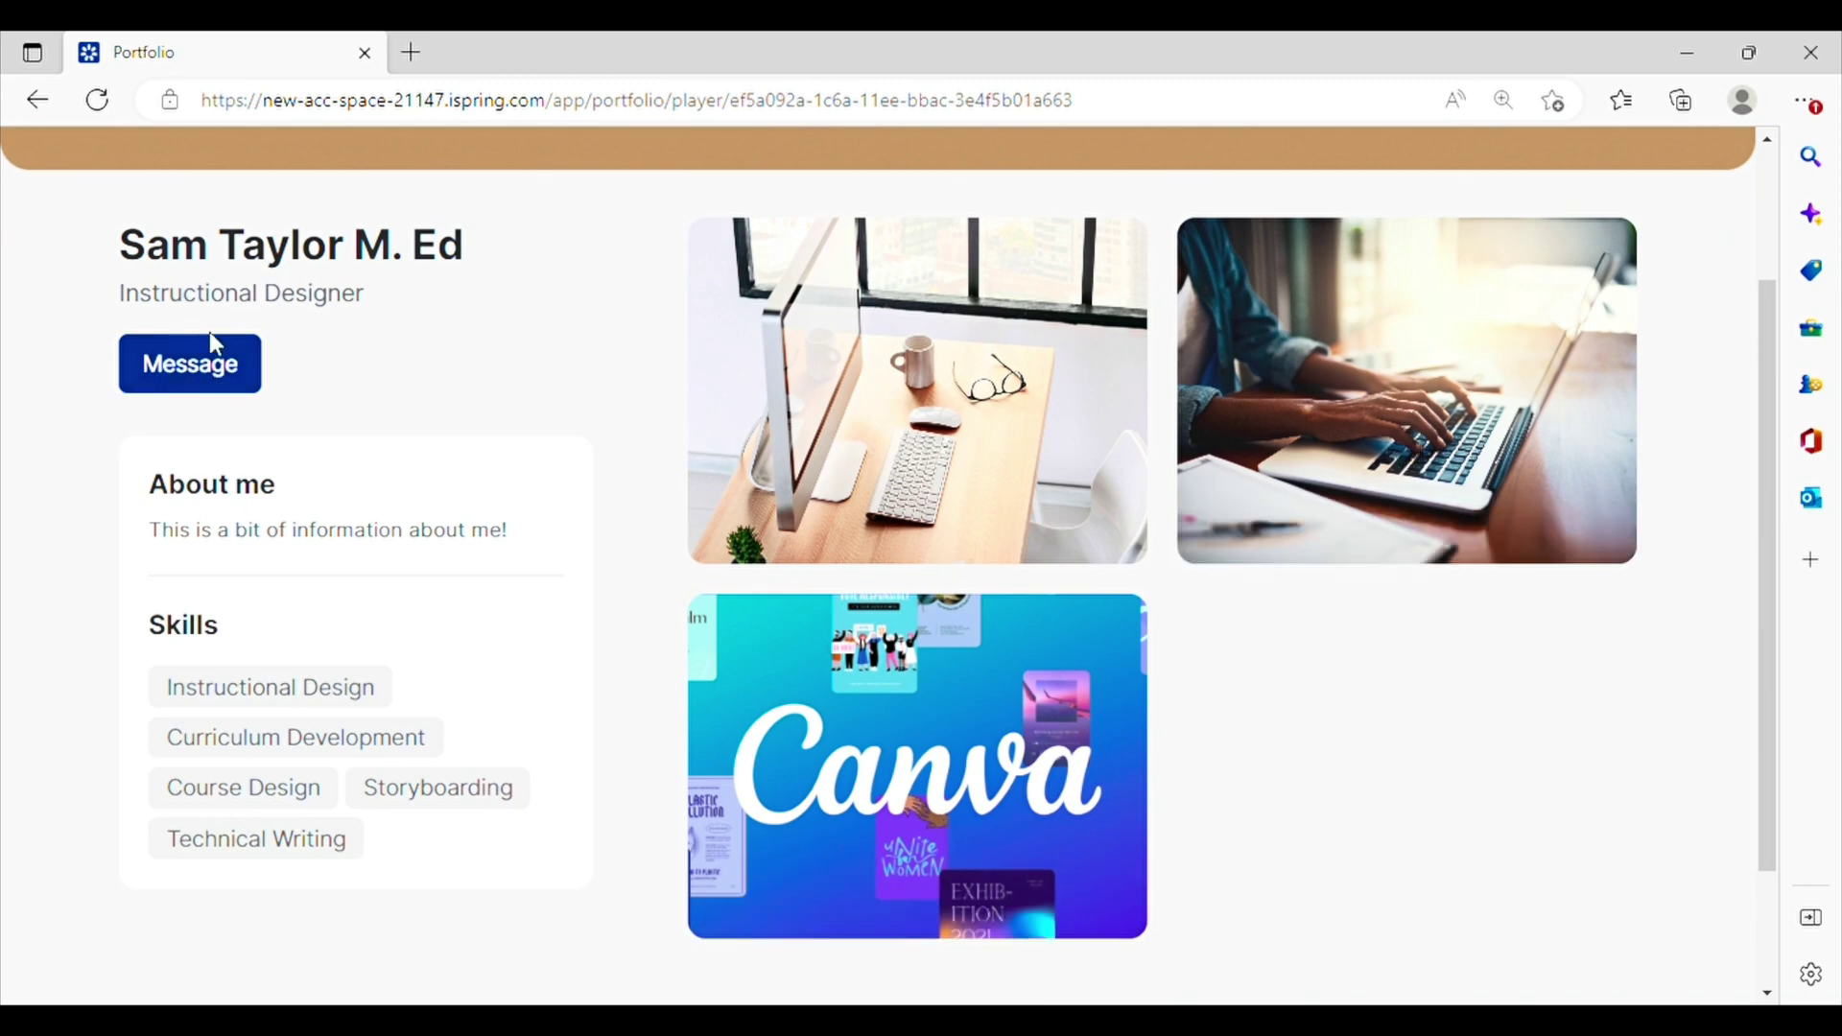
scroll(659, 509, up, 3)
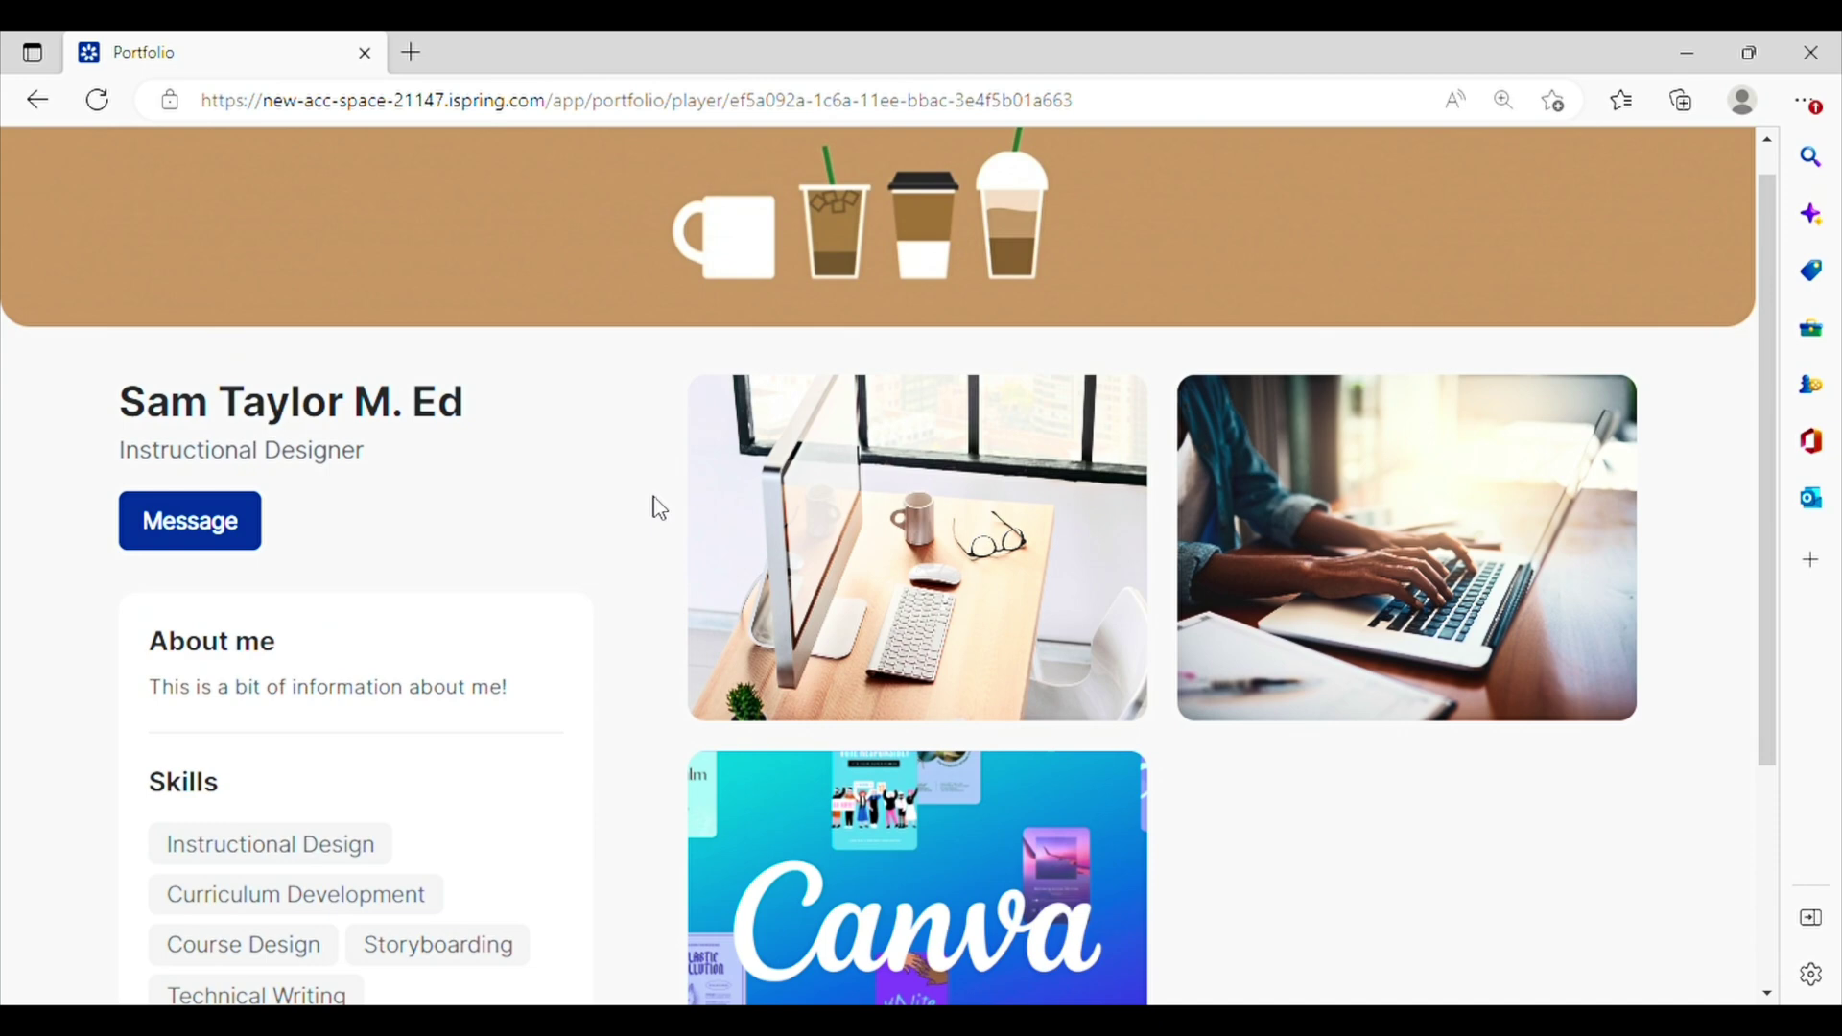
scroll(658, 508, down, 4)
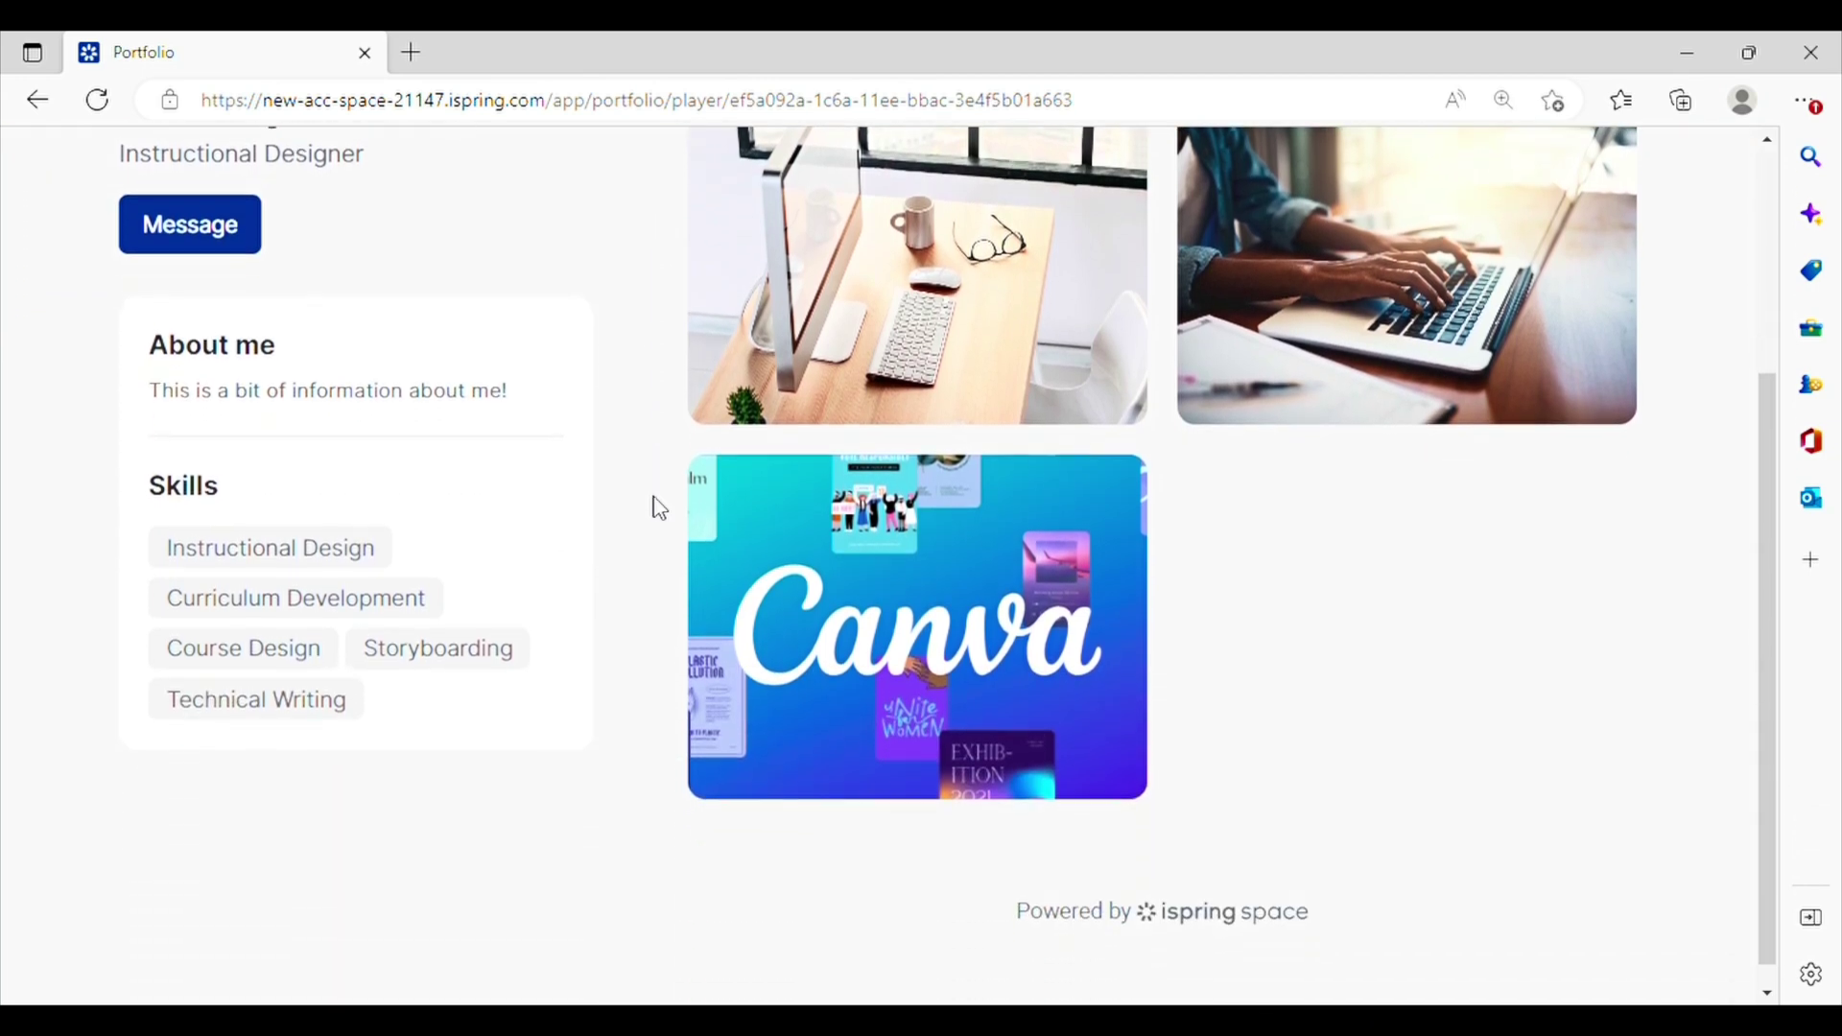
scroll(658, 509, up, 4)
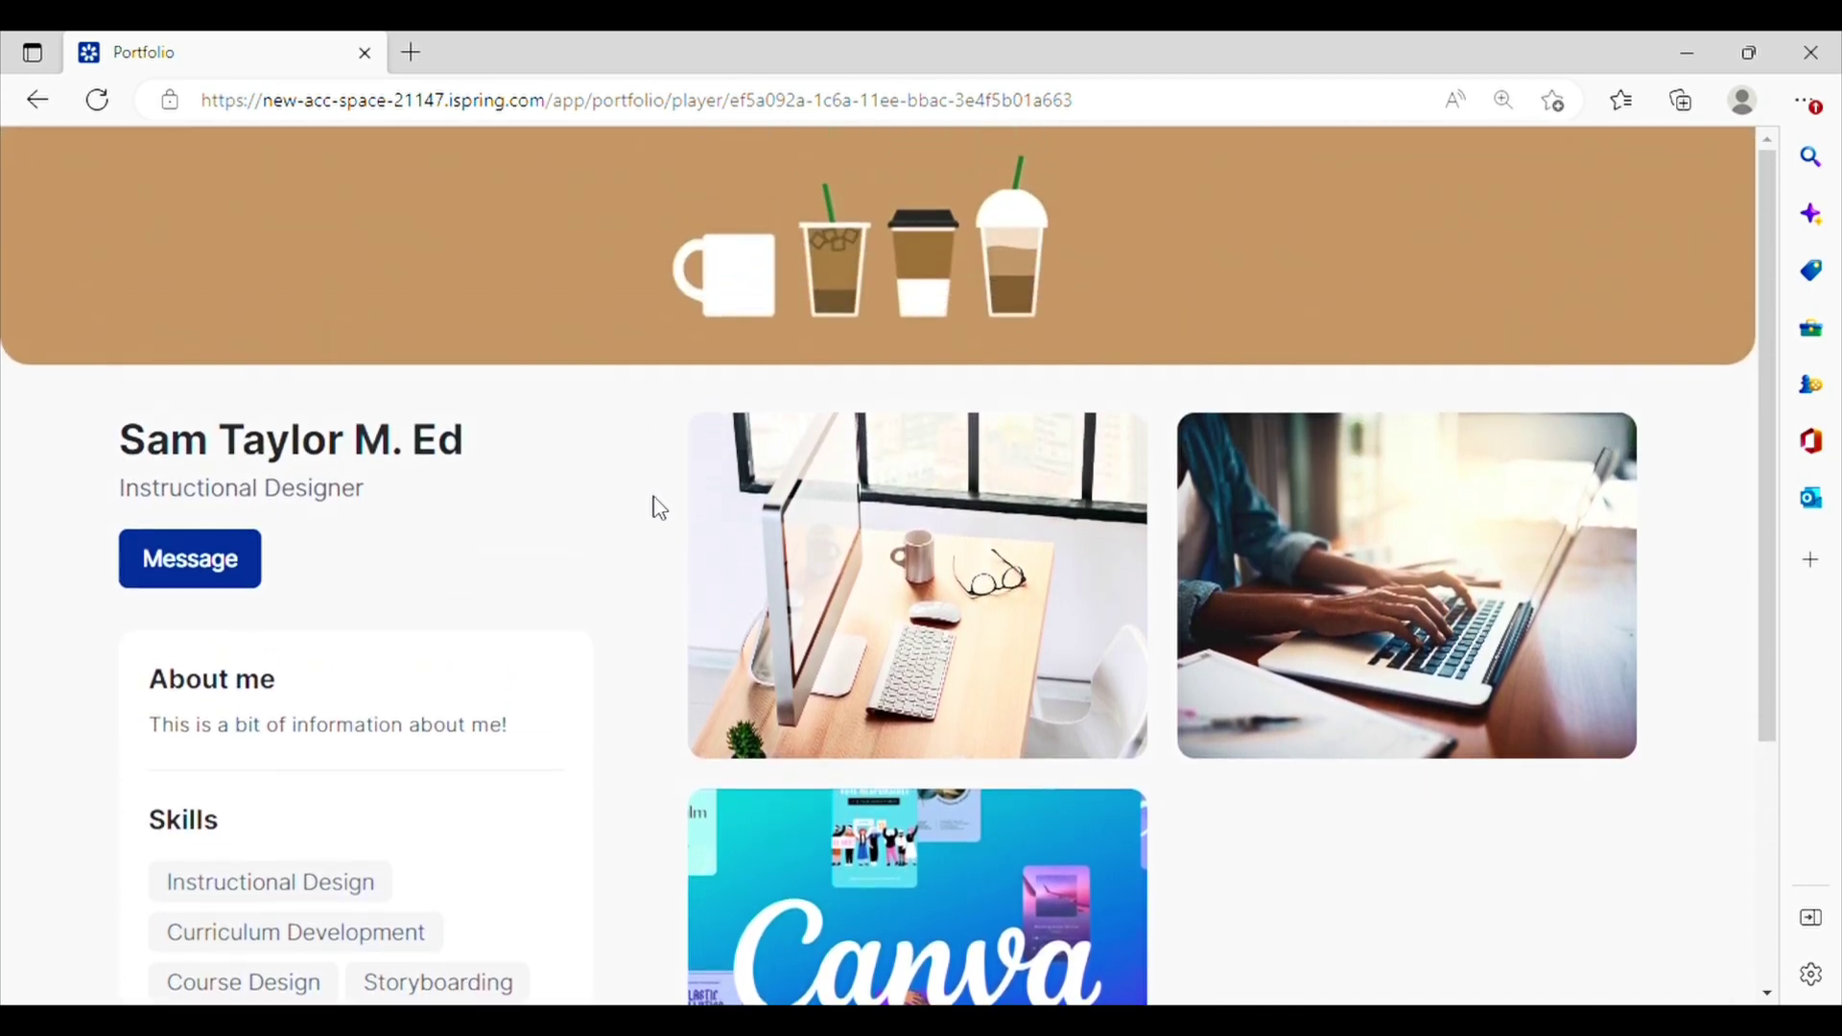